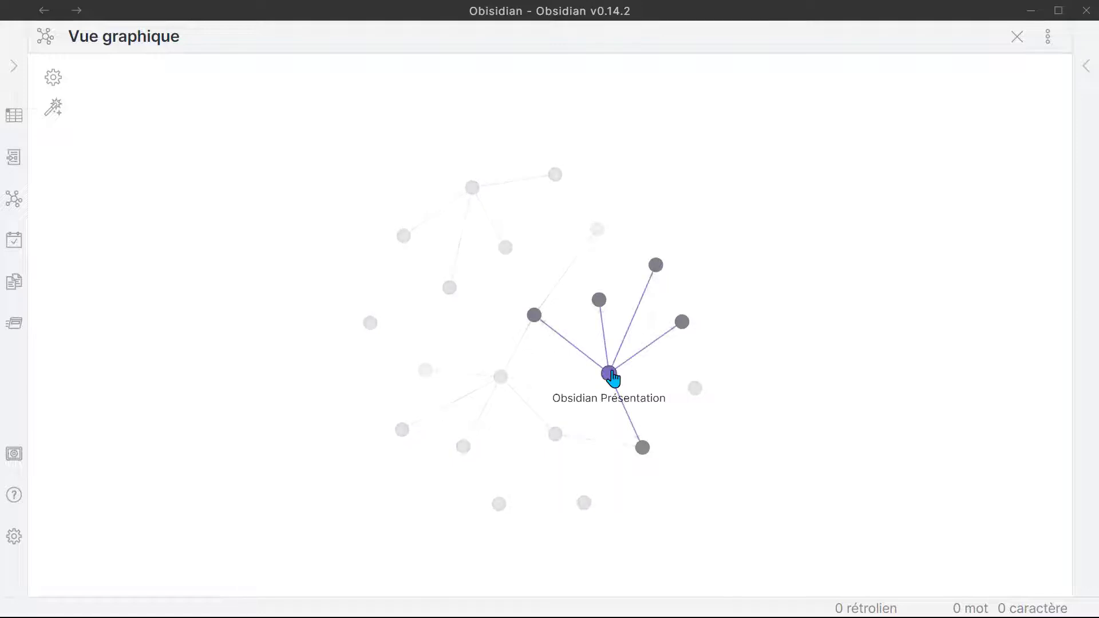
# Open the Obsidian Présentation note from the graph and follow its link to the Thèmes note
pyautogui.scroll(5, 656, 392)
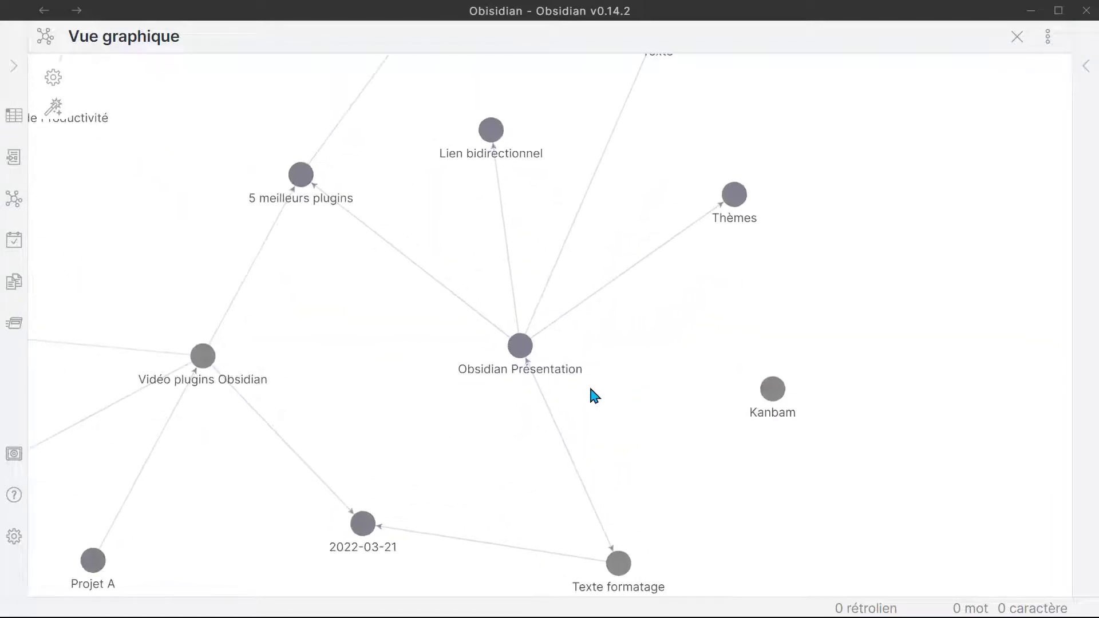
pyautogui.scroll(-5, 561, 358)
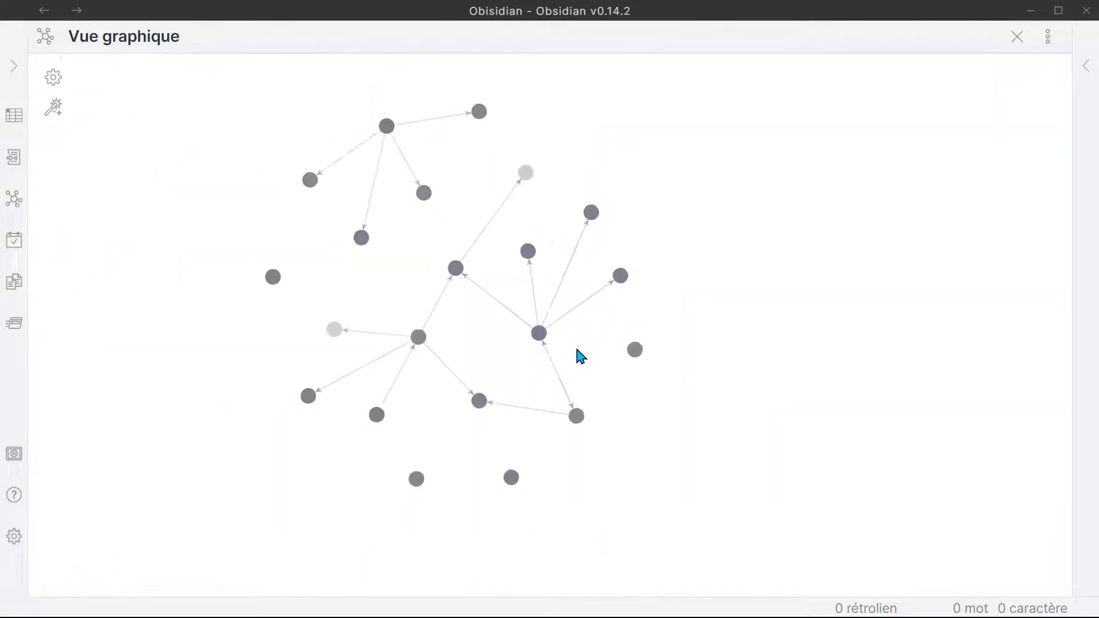
pyautogui.click(538, 334)
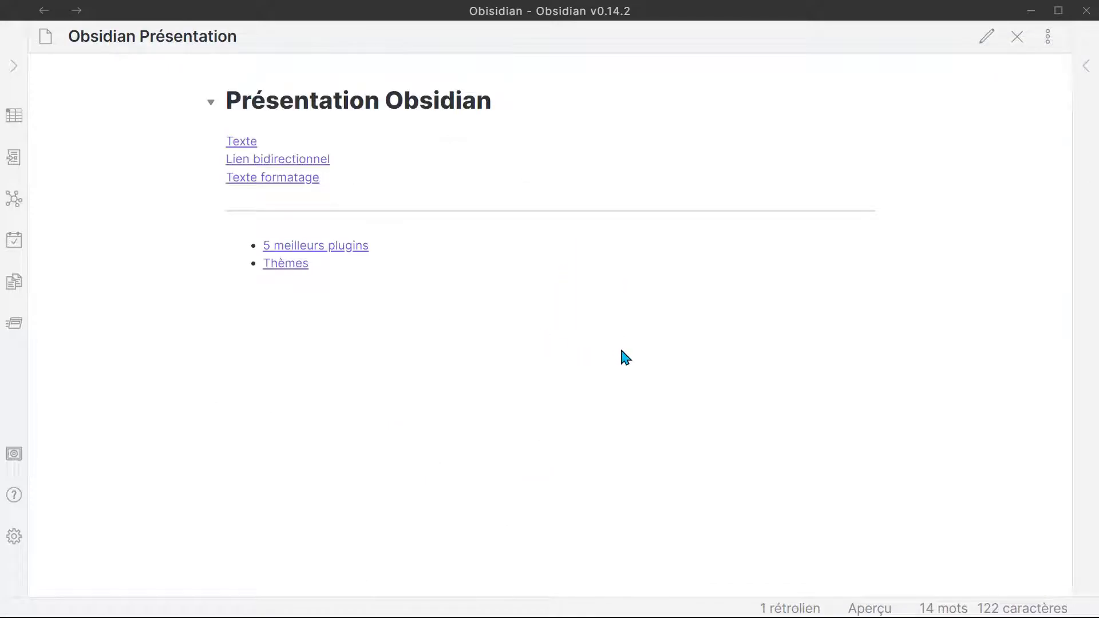
pyautogui.click(282, 272)
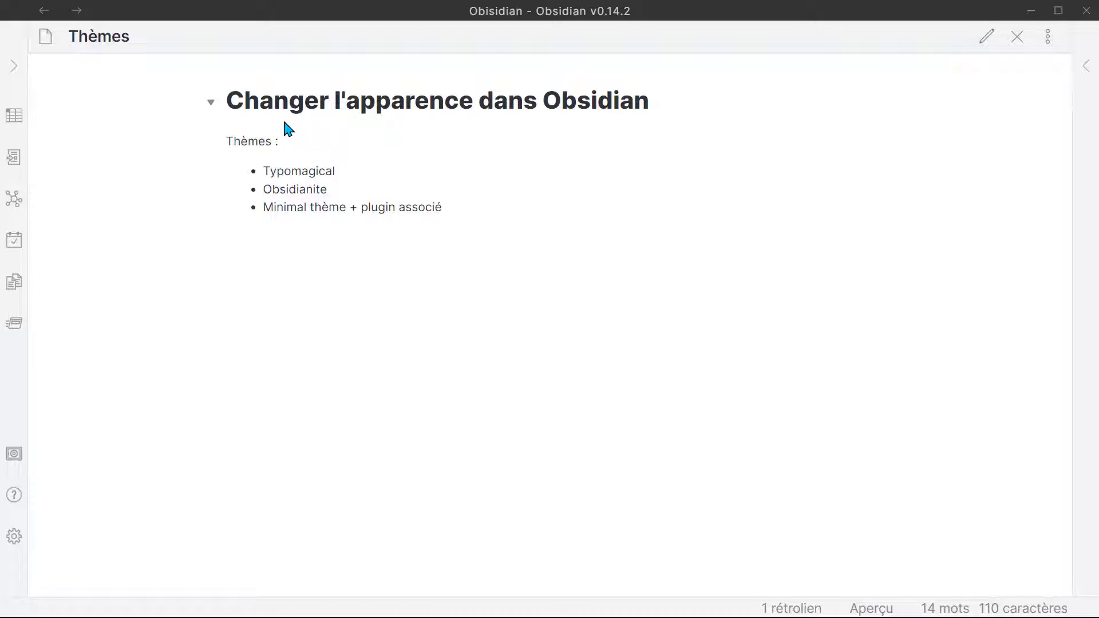
# Check the base theme options in the appearance settings, keep Clair selected, and close the settings
pyautogui.click(17, 538)
pyautogui.click(197, 274)
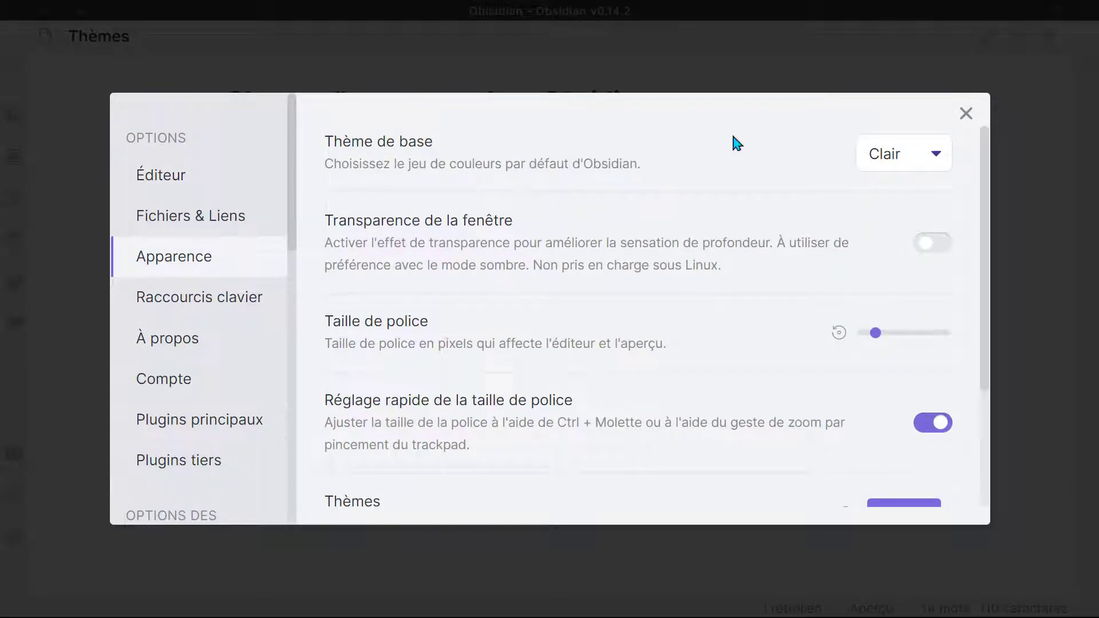
pyautogui.click(920, 155)
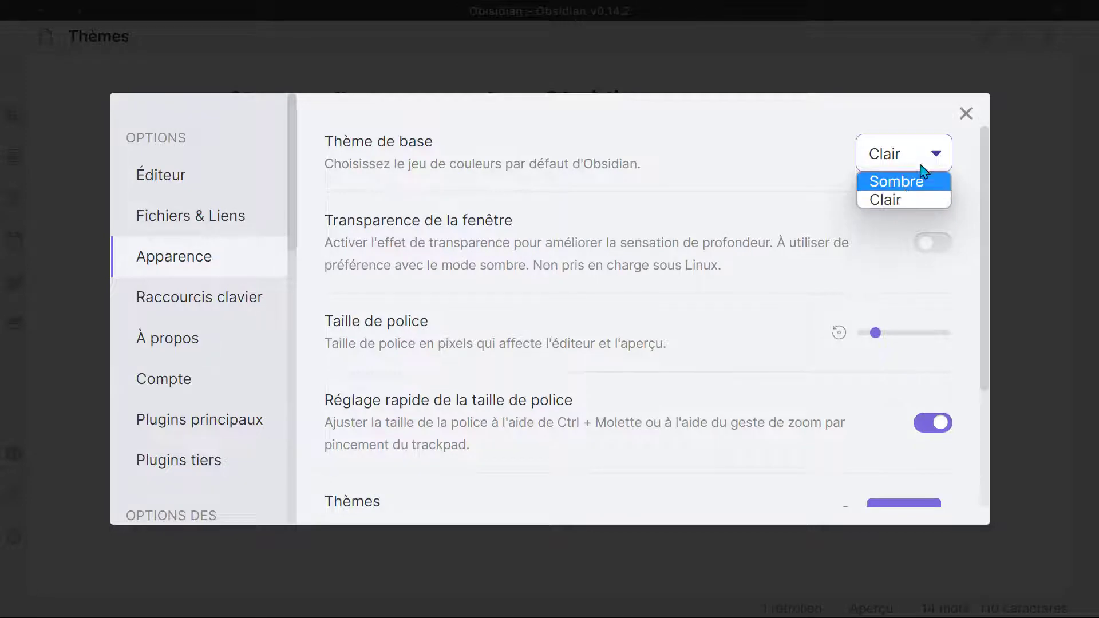
pyautogui.click(933, 199)
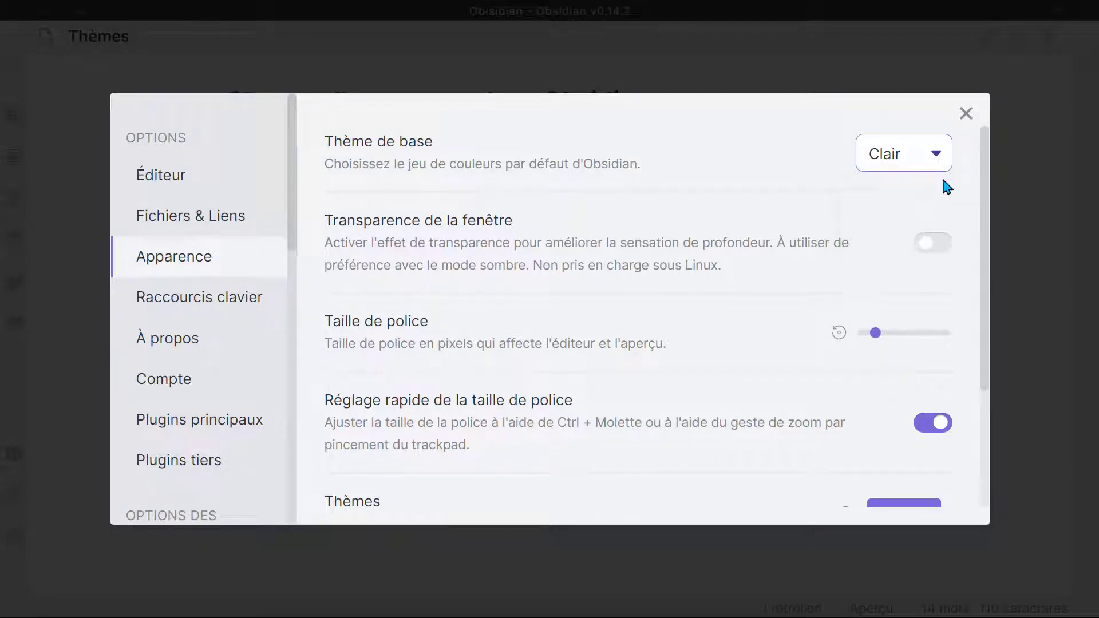
pyautogui.click(967, 114)
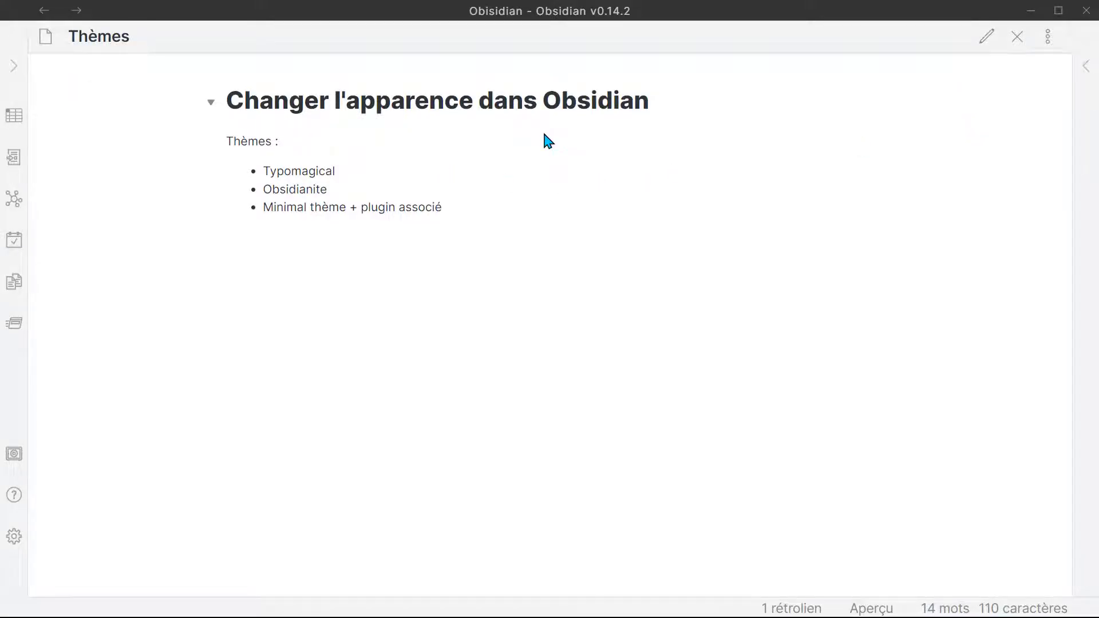
# Find the command "Utiliser l'affichage sombre" by searching for "somb" and run it
pyautogui.hotkey('ctrl', 'p')
pyautogui.hotkey('ctrl', 'p')
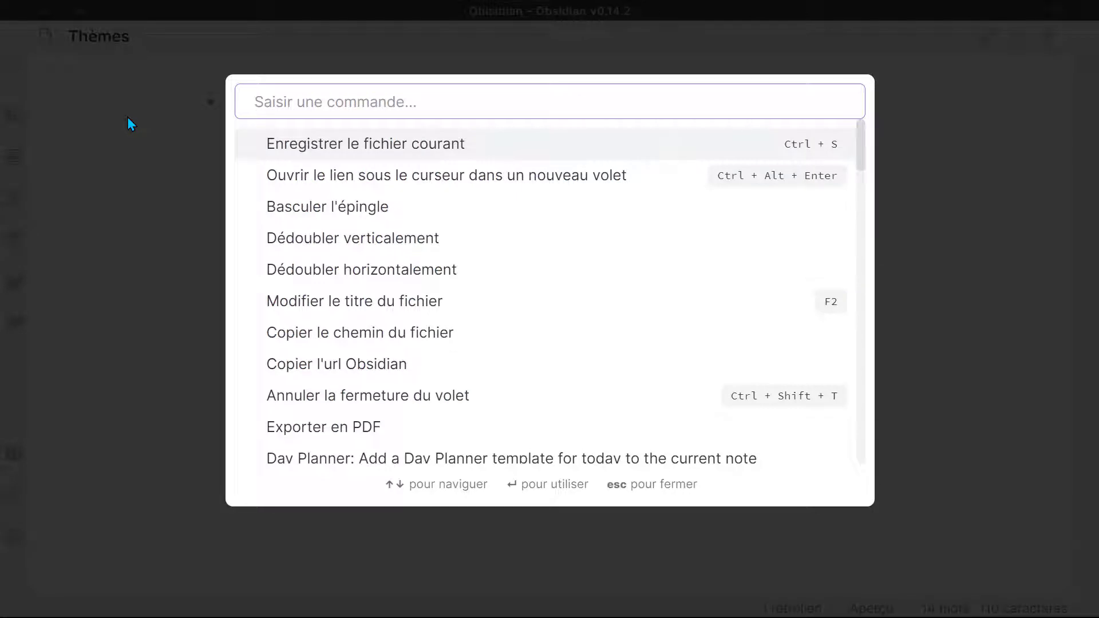
pyautogui.write('somb')
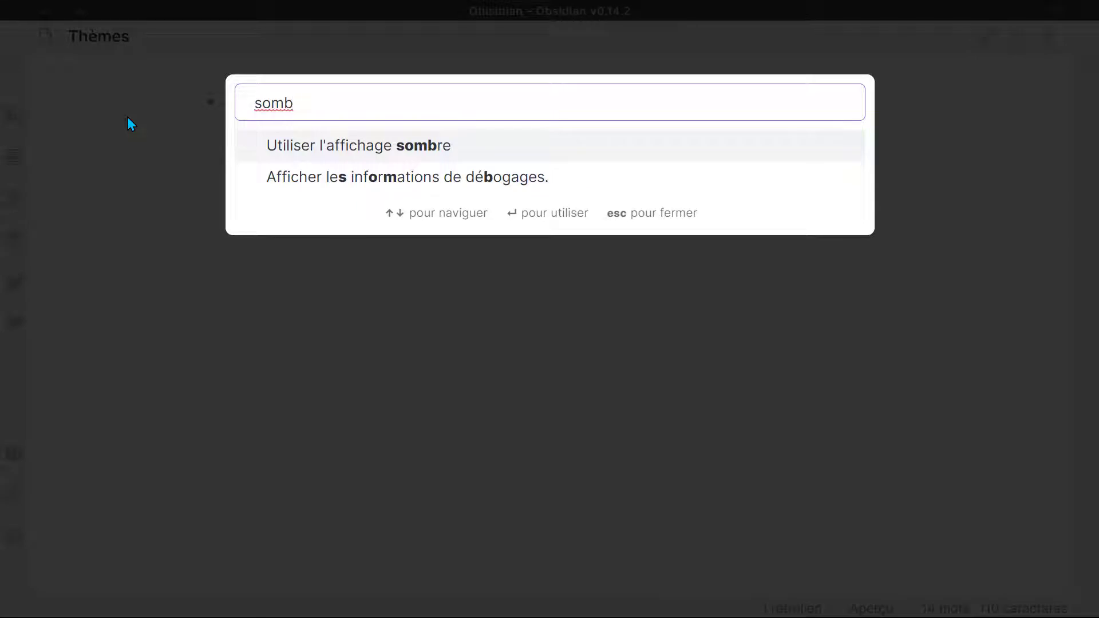
pyautogui.press('Return')
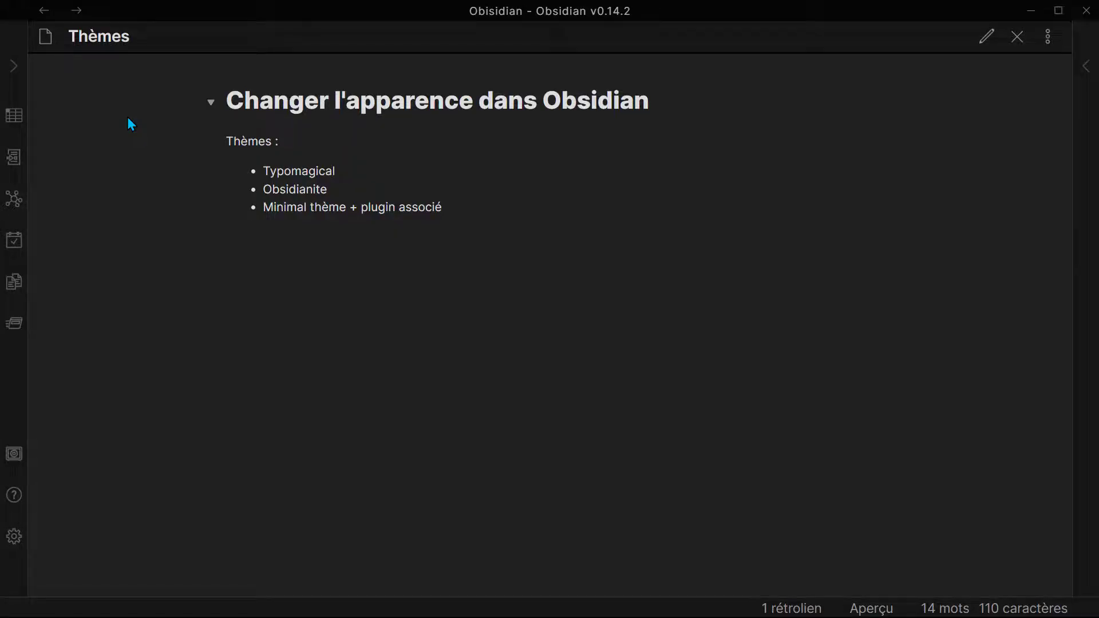
# Return to the light display by searching for "clair" and running "Utiliser l'affichage clair"
pyautogui.hotkey('ctrl', 'p')
pyautogui.write('c')
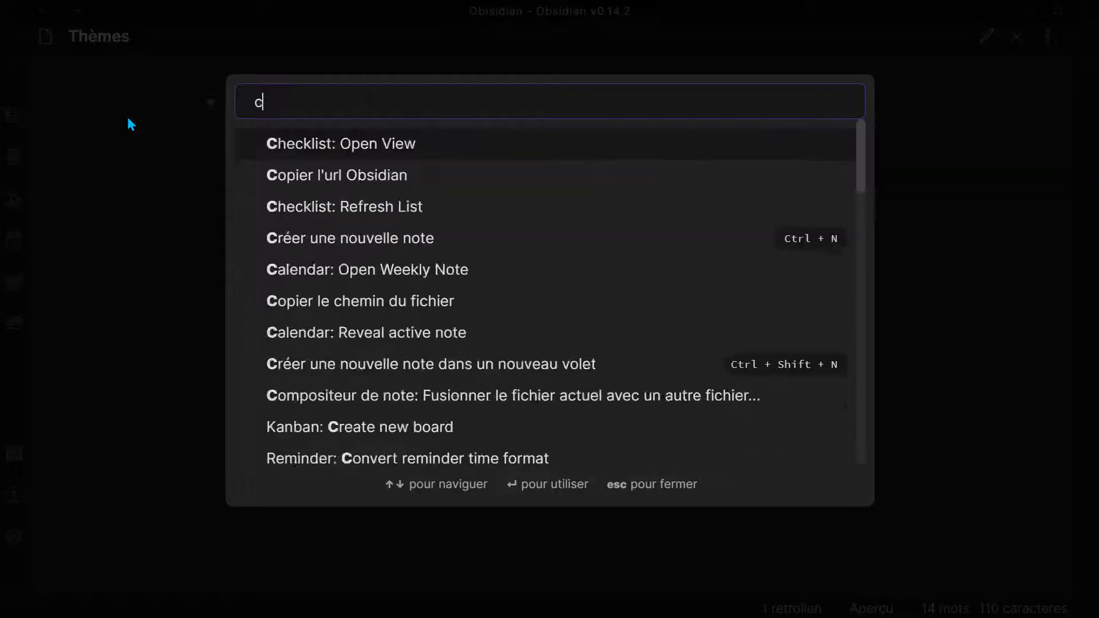
pyautogui.write('lair')
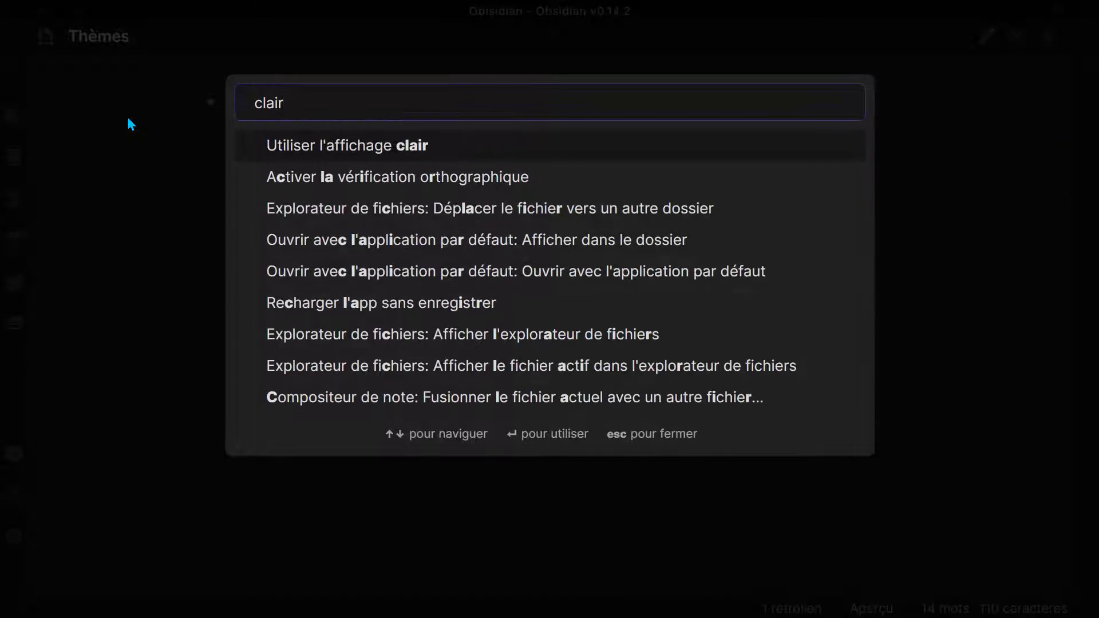
pyautogui.press('Return')
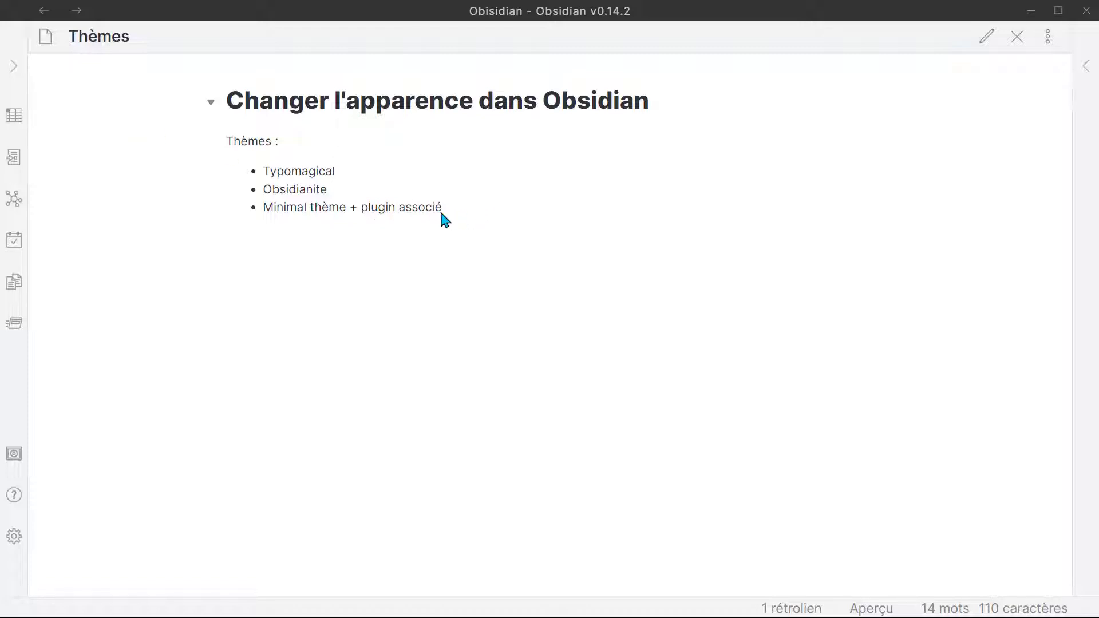
pyautogui.moveTo(443, 214); pyautogui.dragTo(282, 150)
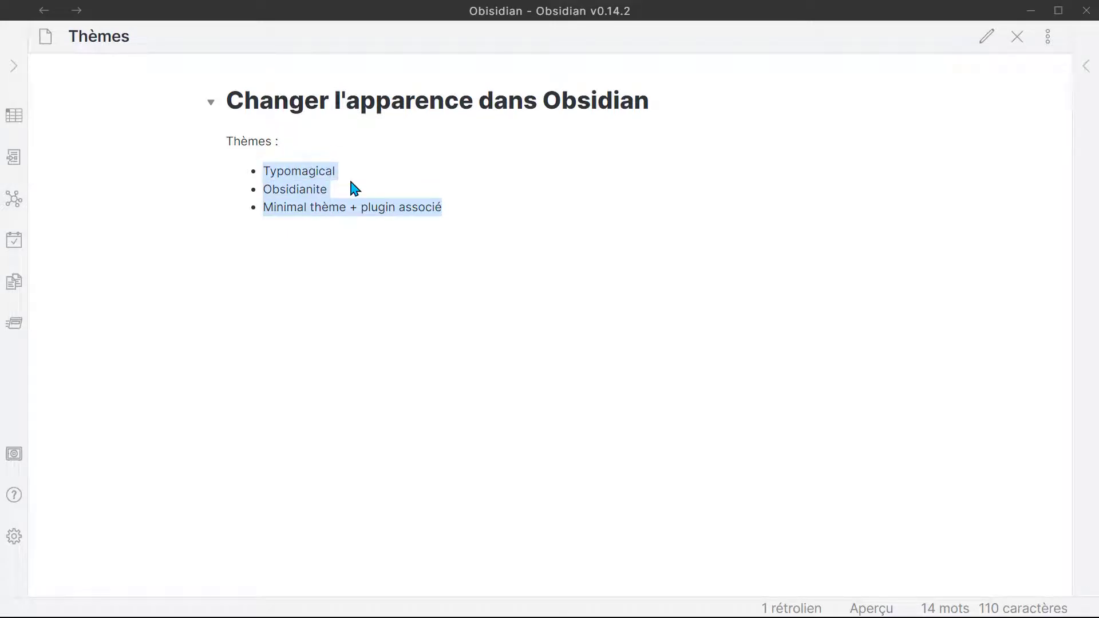
pyautogui.moveTo(310, 231); pyautogui.dragTo(298, 212)
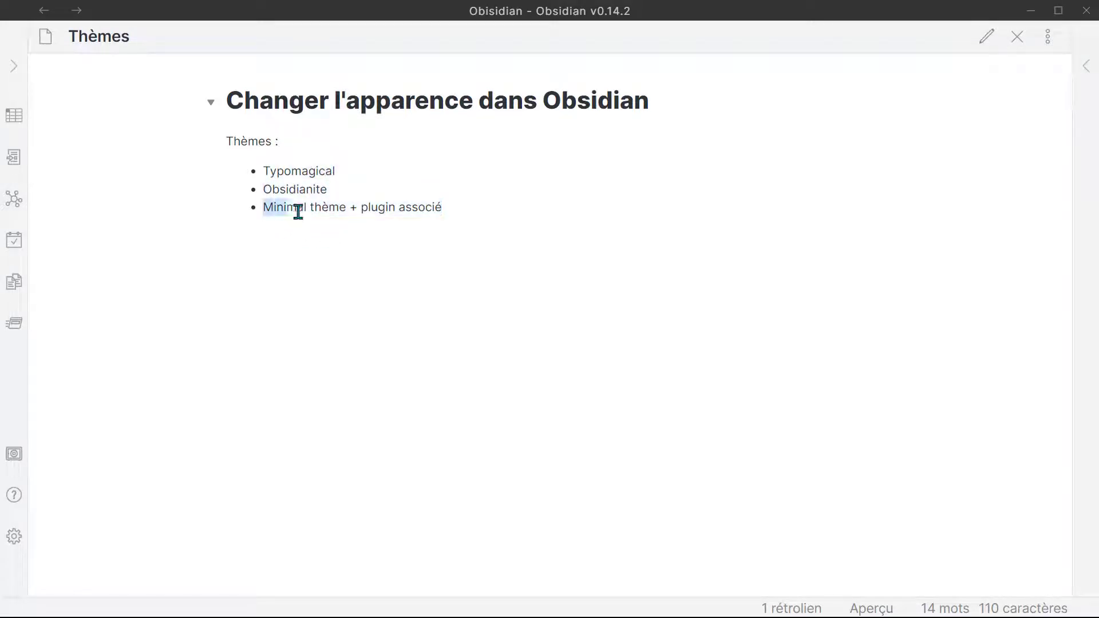
pyautogui.doubleClick(298, 212)
pyautogui.click(341, 197)
# Open theme management from the appearance settings and turn off the filter limiting community themes to light ones
pyautogui.click(12, 538)
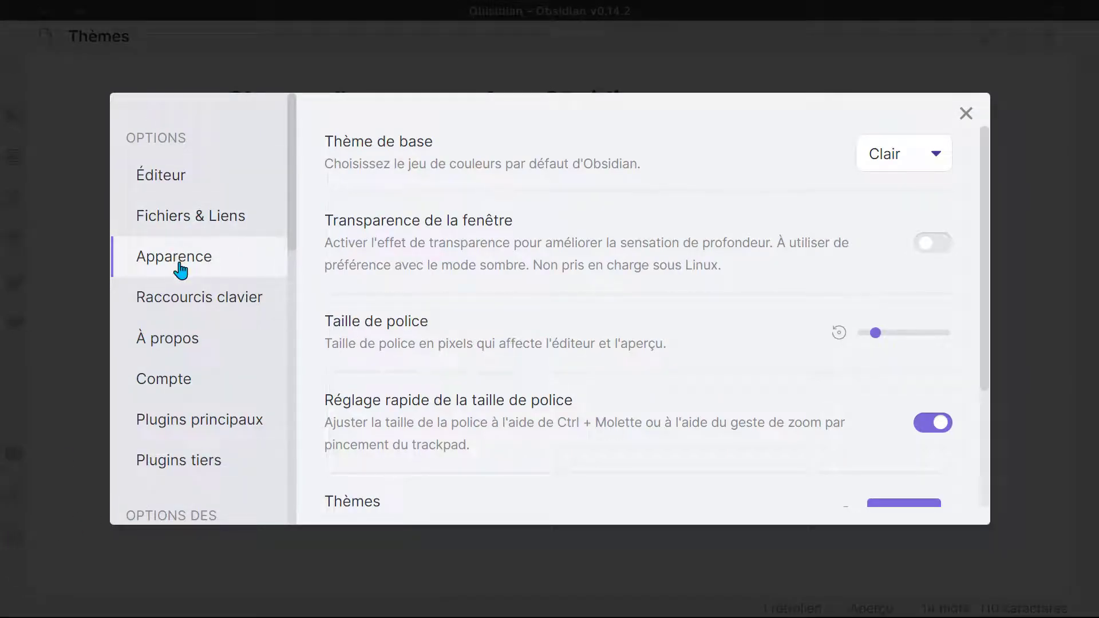
pyautogui.scroll(-3, 655, 178)
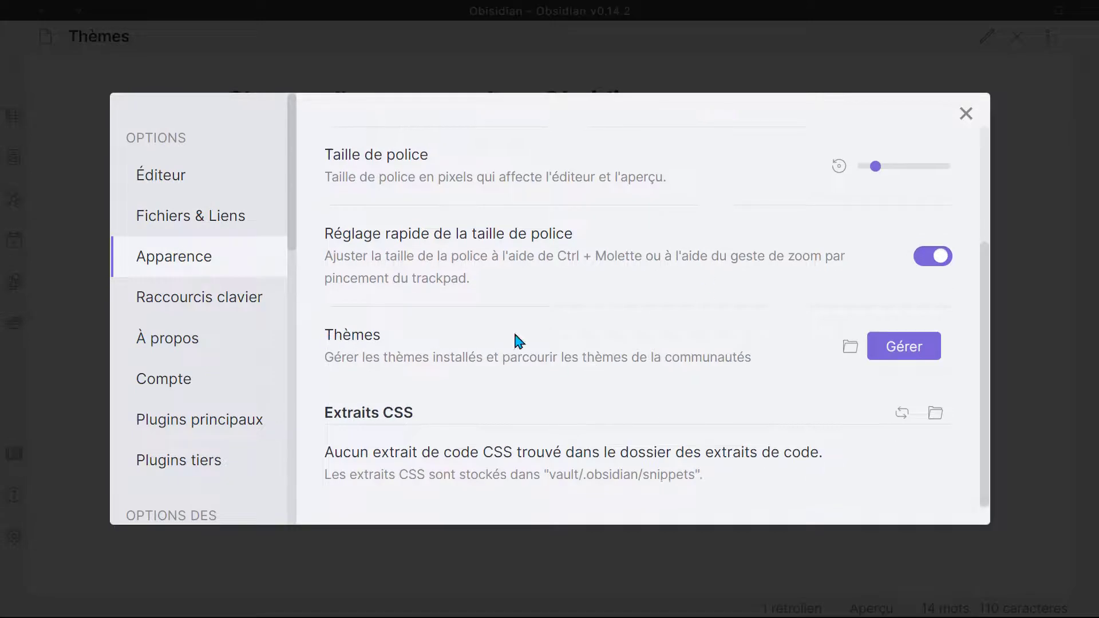
pyautogui.click(889, 348)
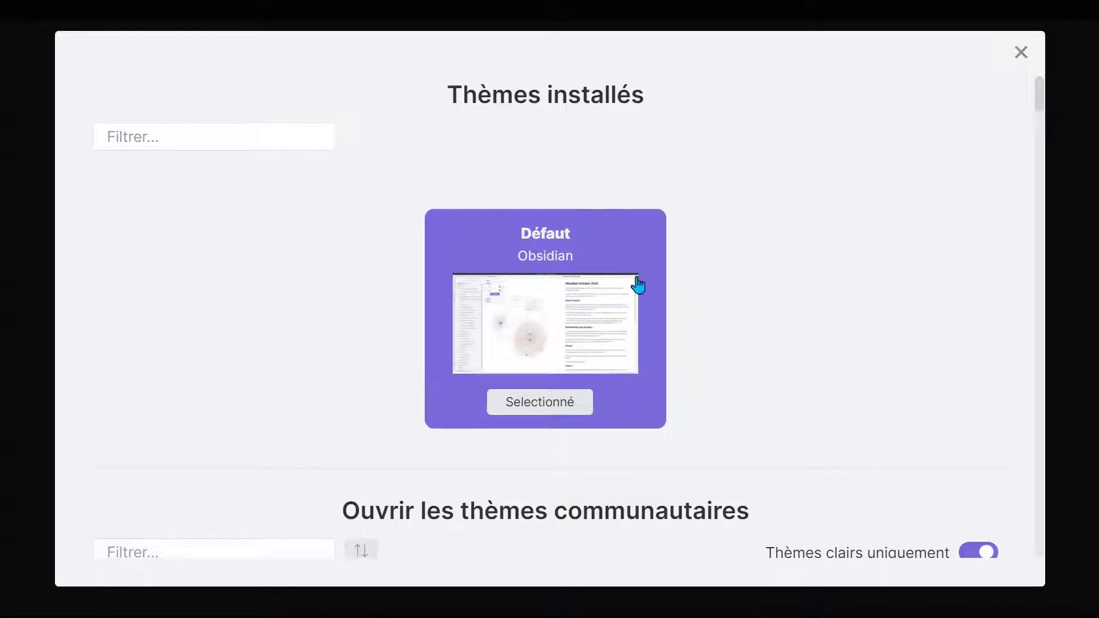
pyautogui.scroll(-5, 768, 289)
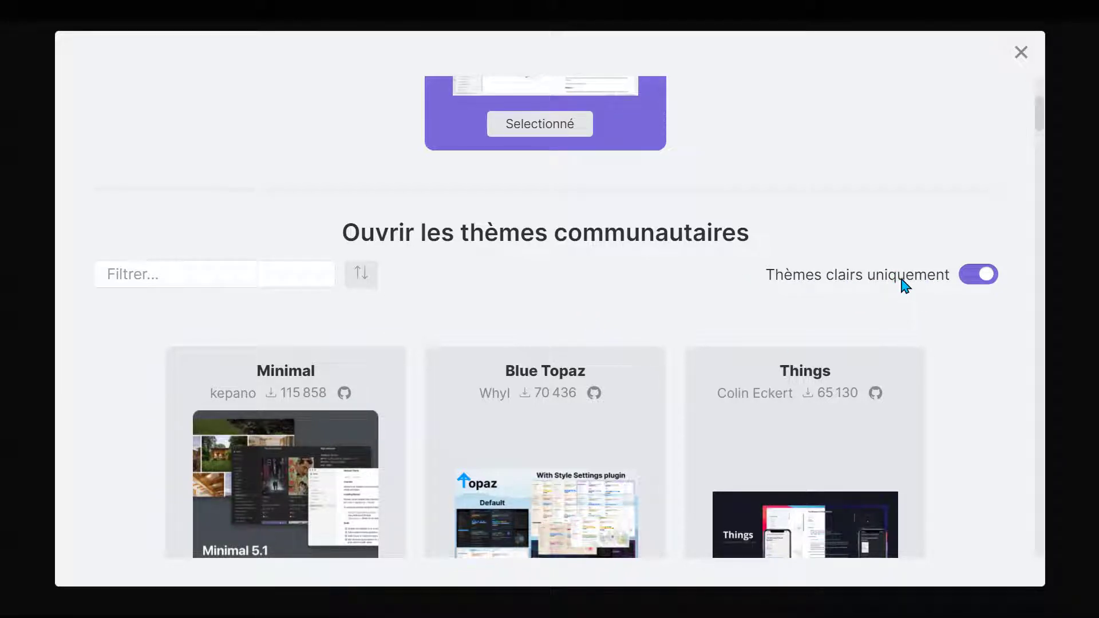
pyautogui.click(980, 275)
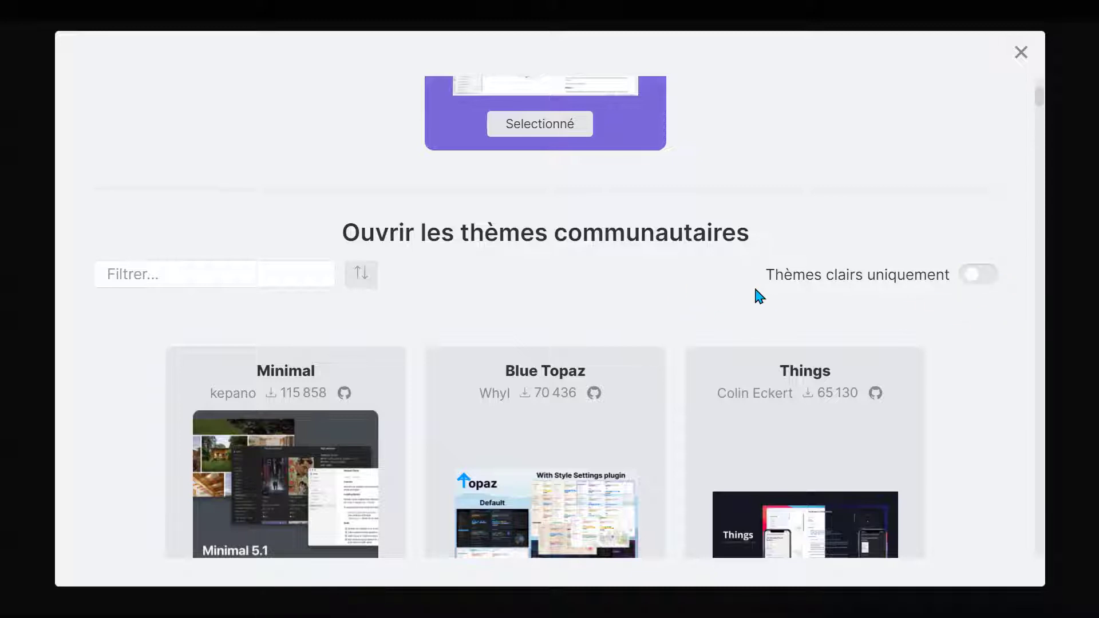
# Install and apply the Minimal community theme
pyautogui.scroll(-2, 646, 252)
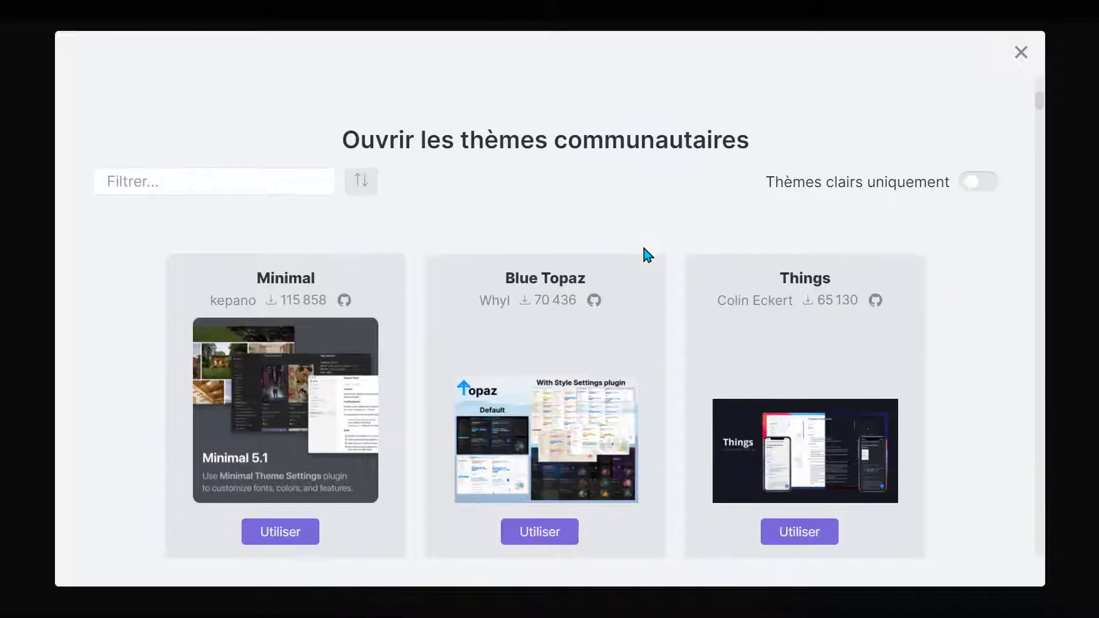
pyautogui.scroll(-3, 396, 384)
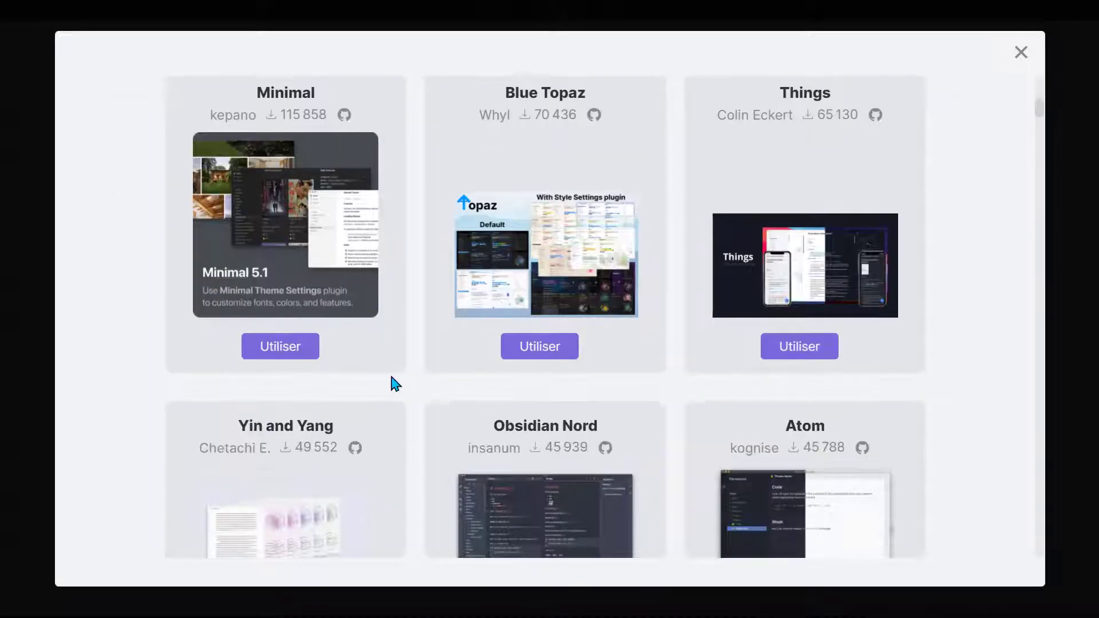
pyautogui.click(291, 353)
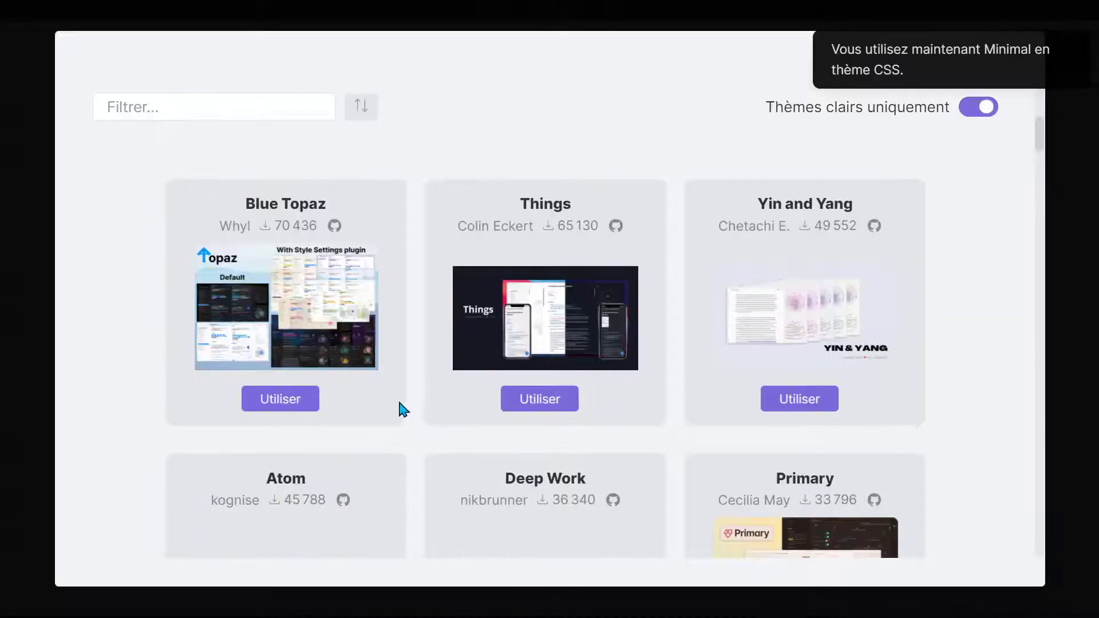
# Filter the community themes by "typo" and apply the Typomagical theme
pyautogui.scroll(5, 431, 344)
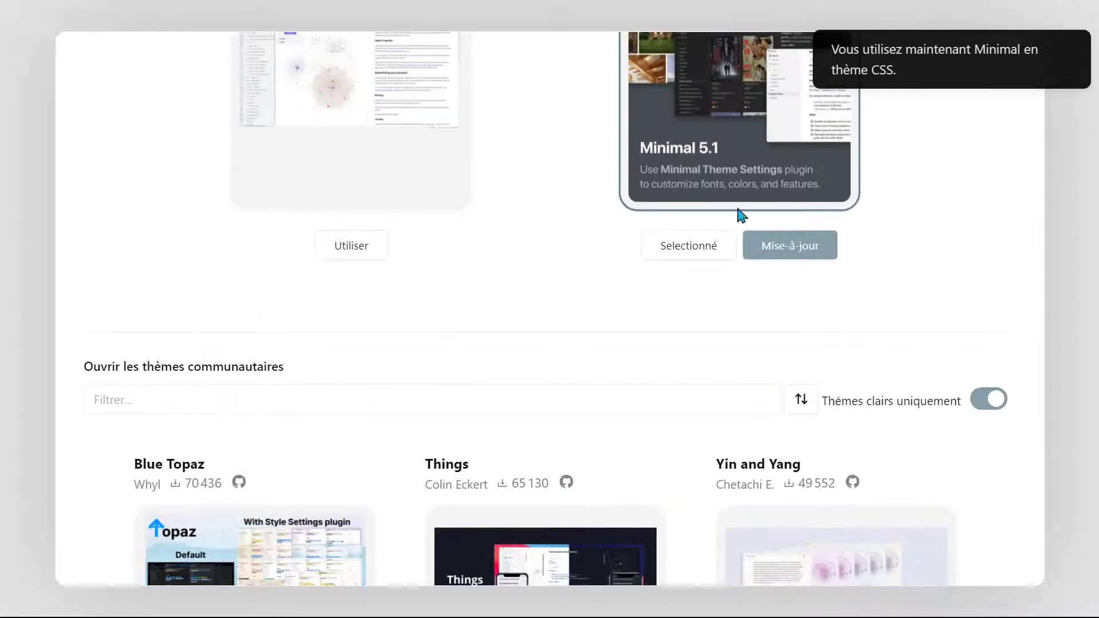
pyautogui.click(461, 399)
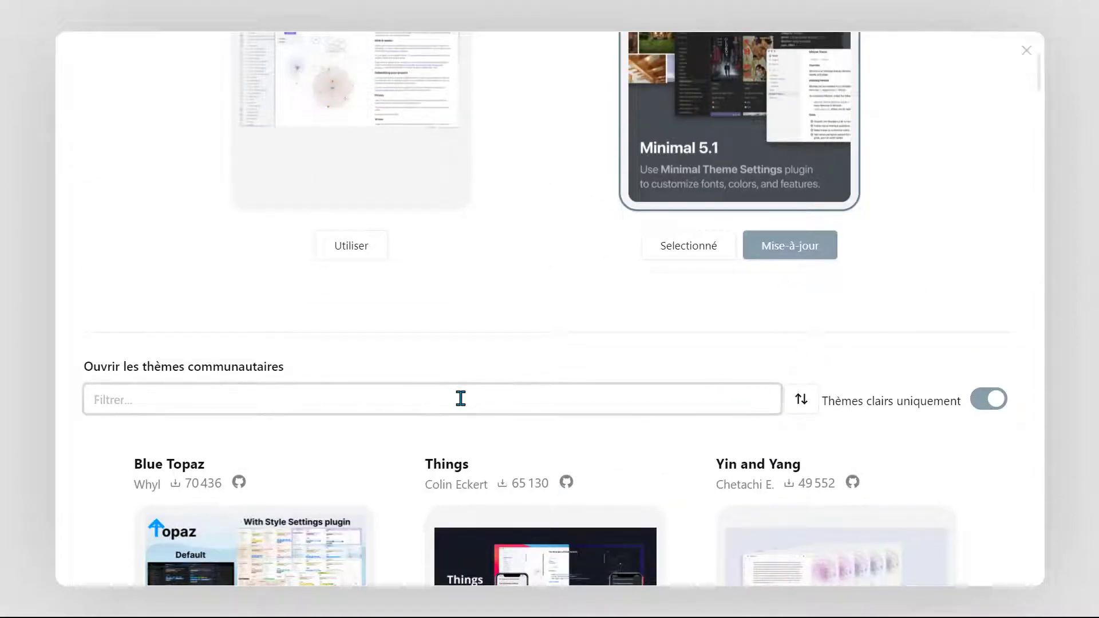
pyautogui.write('typo')
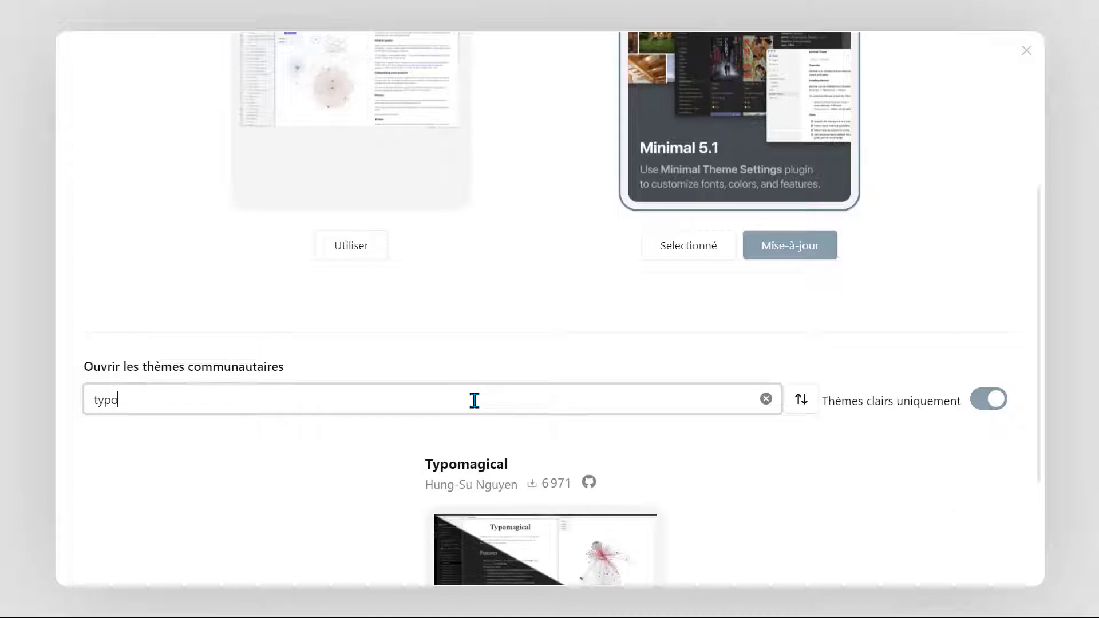
pyautogui.scroll(-3, 559, 388)
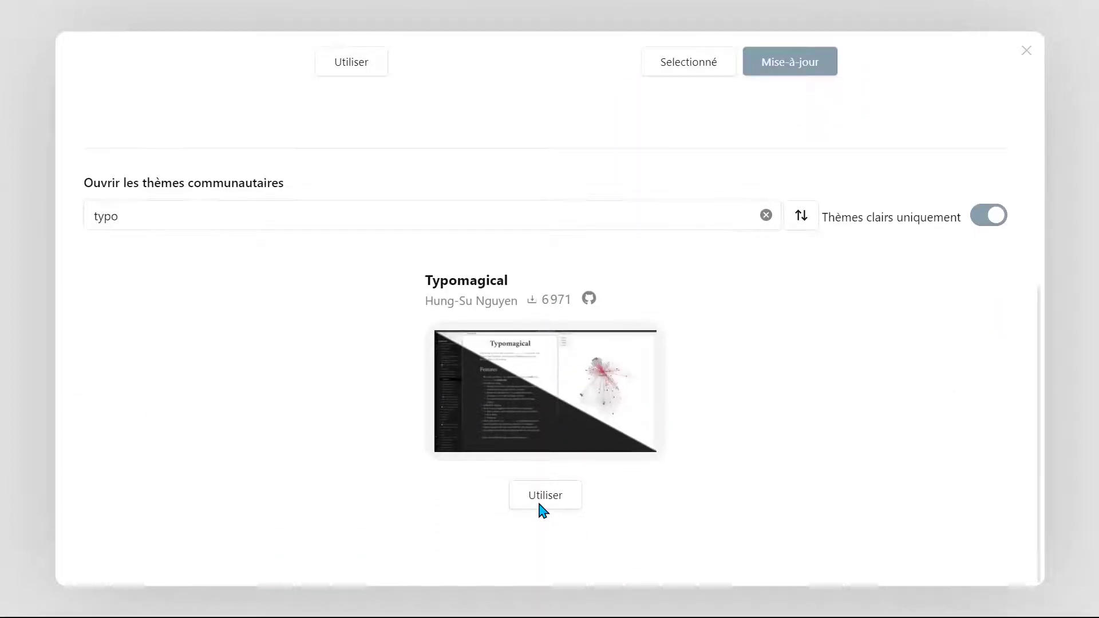
pyautogui.click(541, 496)
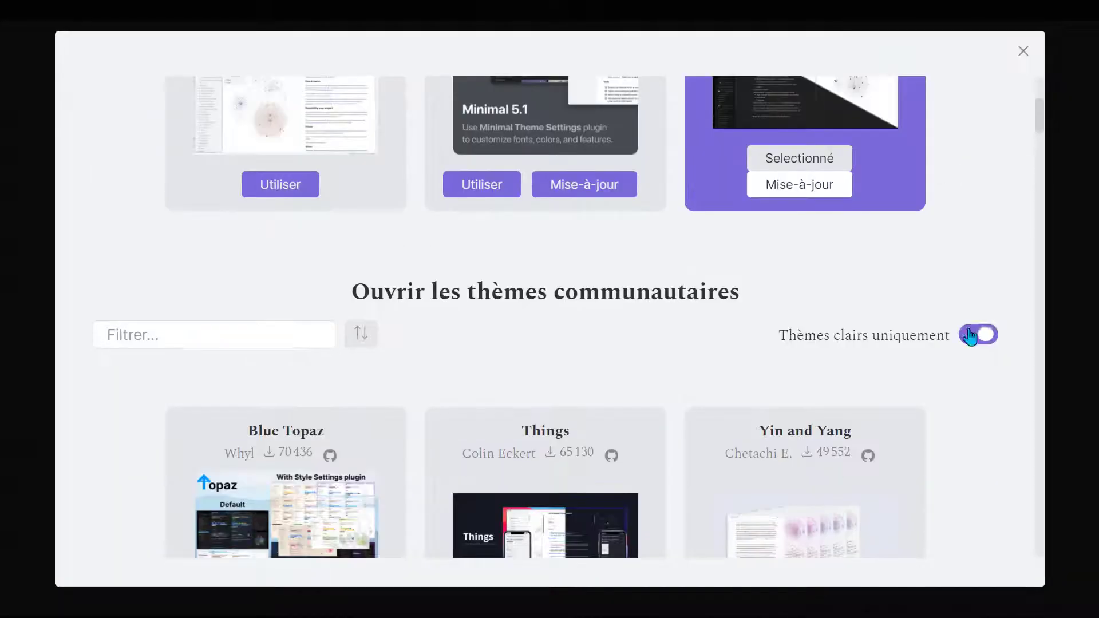
# Include dark themes in the community list, filter it by "obsidian", and apply the Obsidianite theme
pyautogui.click(970, 336)
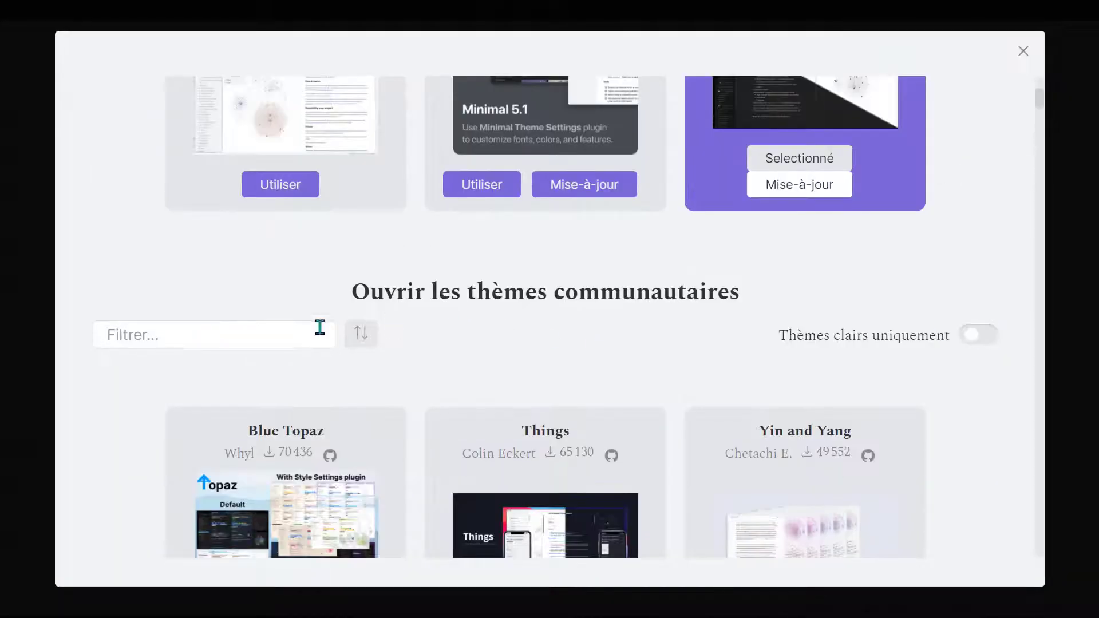
pyautogui.click(266, 334)
pyautogui.write('obsidian')
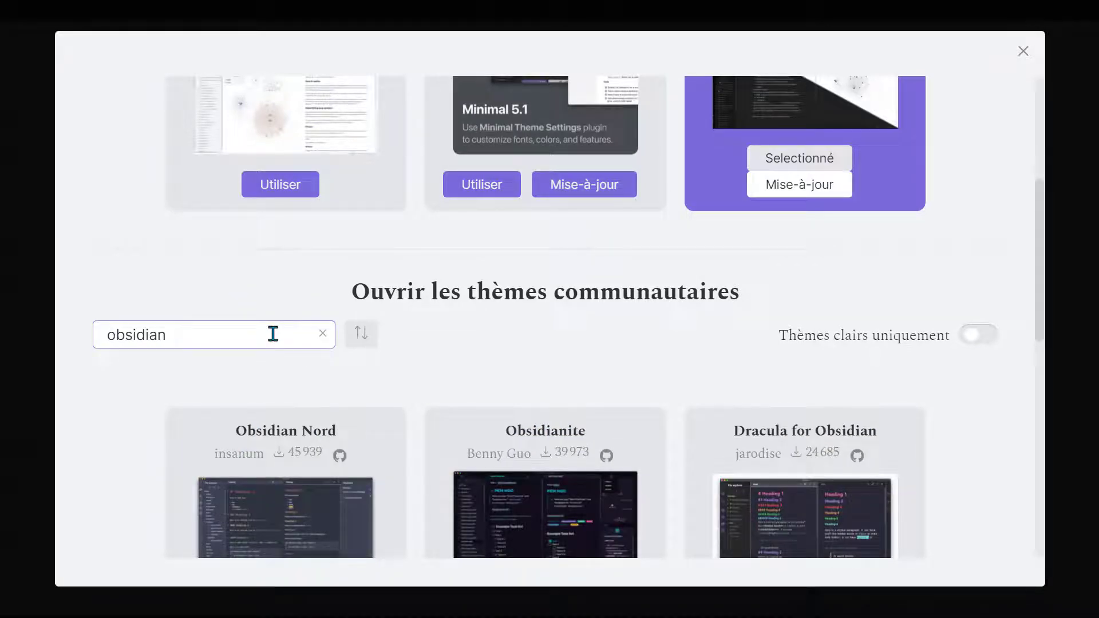
pyautogui.scroll(-3, 451, 297)
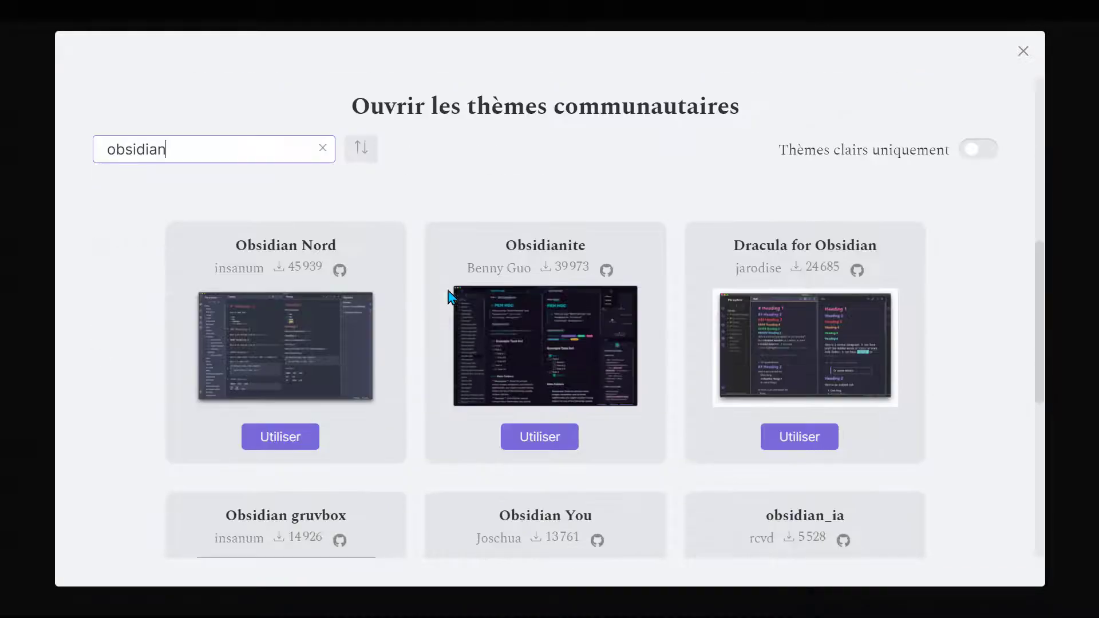
pyautogui.click(538, 442)
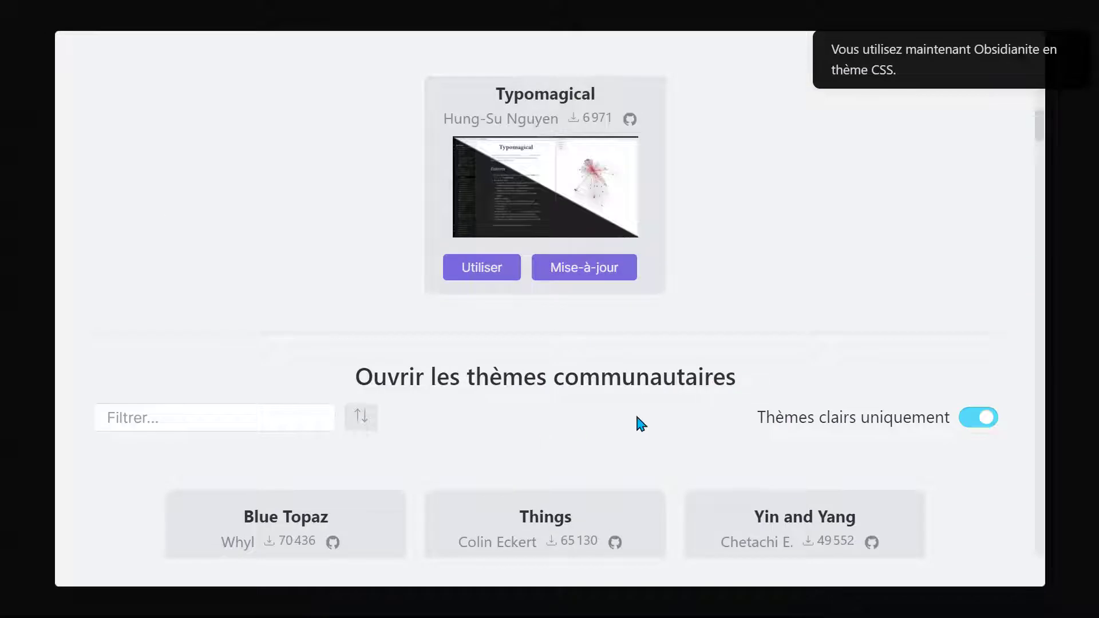
pyautogui.scroll(5, 663, 394)
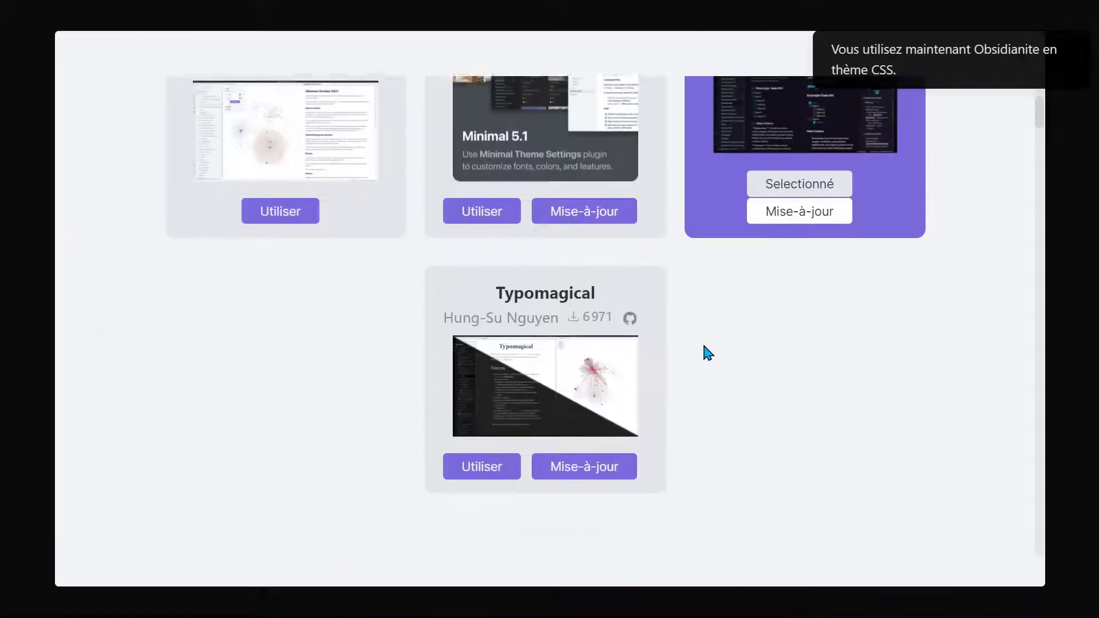
pyautogui.scroll(-2, 660, 400)
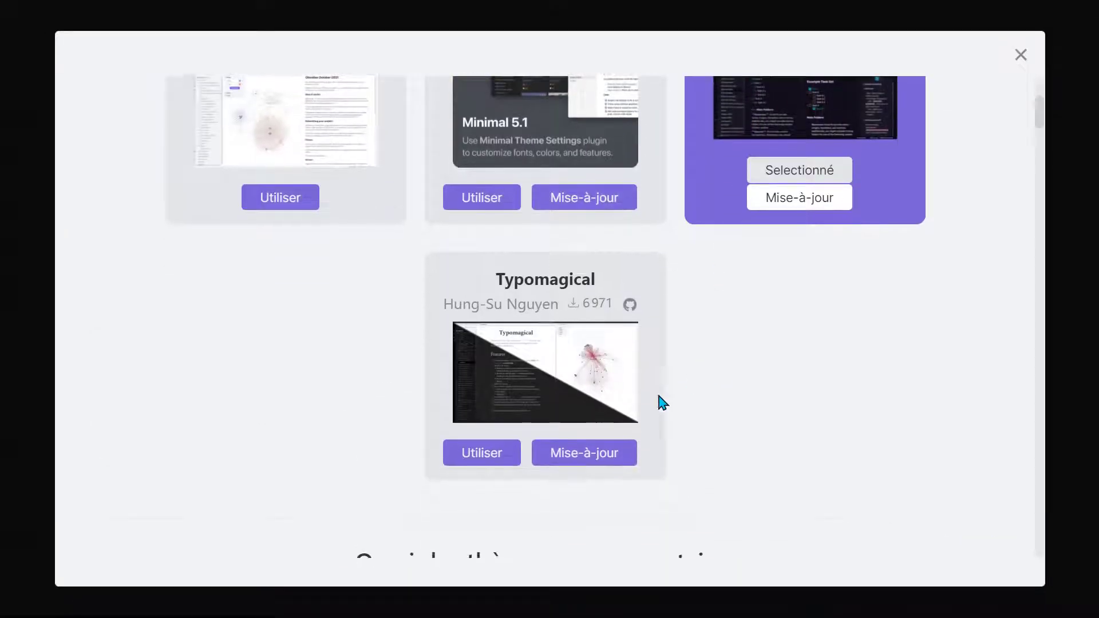
# Apply the installed Typomagical theme and close the theme and settings windows
pyautogui.click(479, 456)
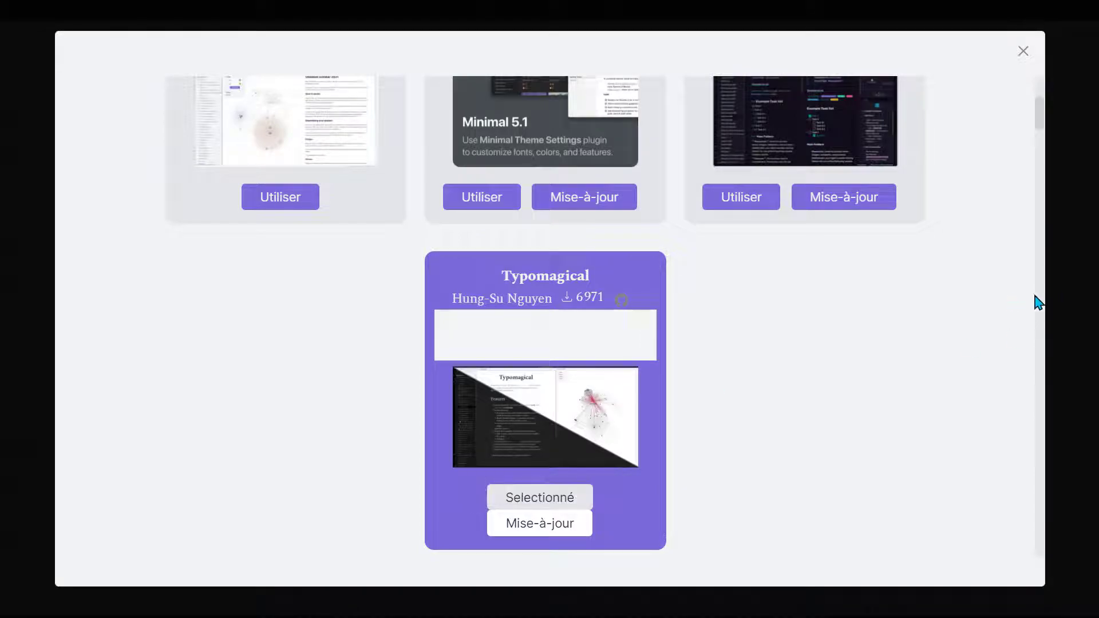
pyautogui.click(1052, 300)
pyautogui.click(1018, 423)
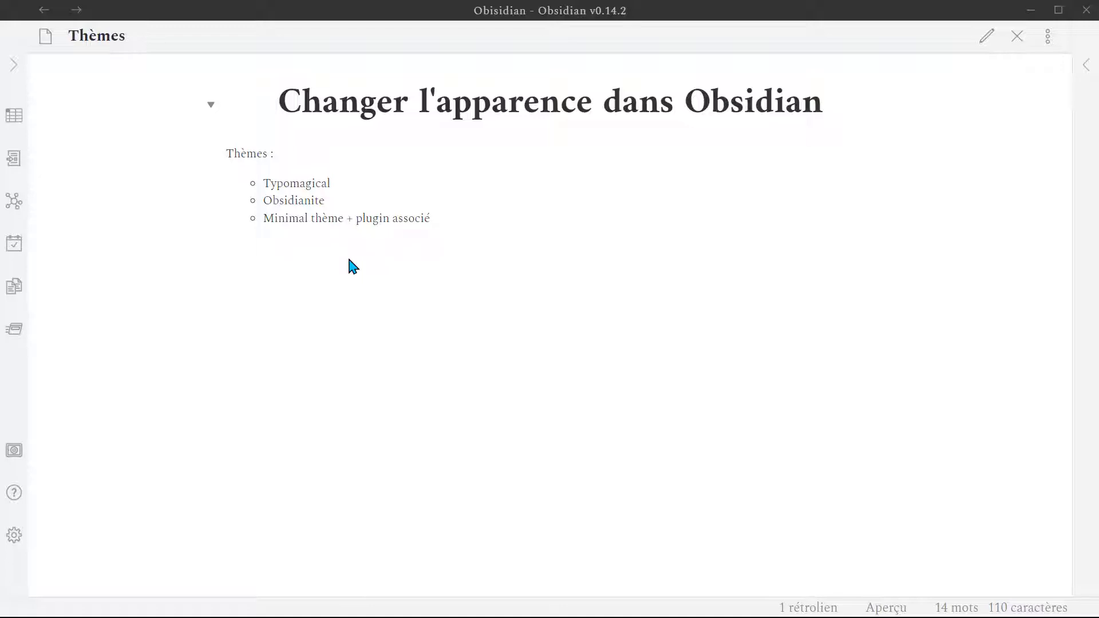
# Find the Obsidian Présentation note by searching "présen", open it and follow its link to the Texte formatage note
pyautogui.hotkey('ctrl', 'o')
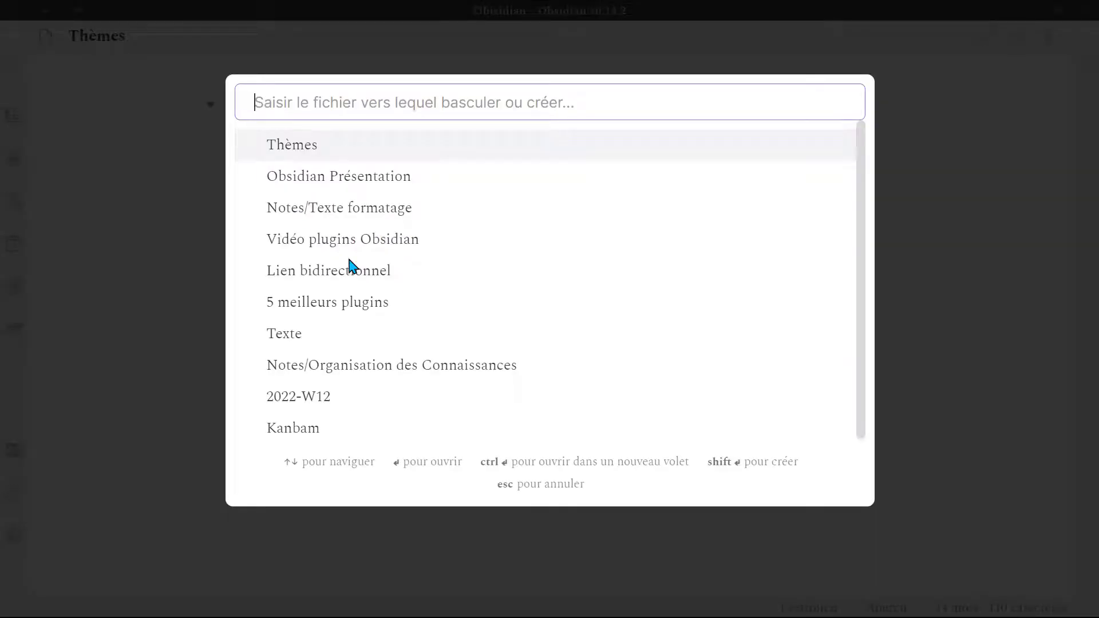
pyautogui.write('présen')
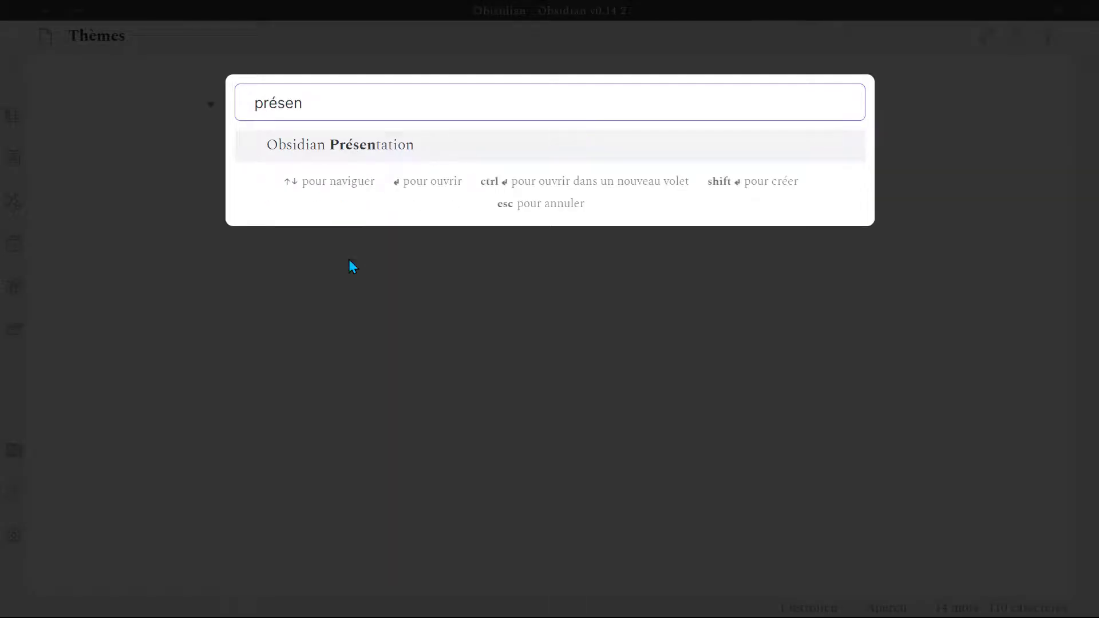
pyautogui.press('Return')
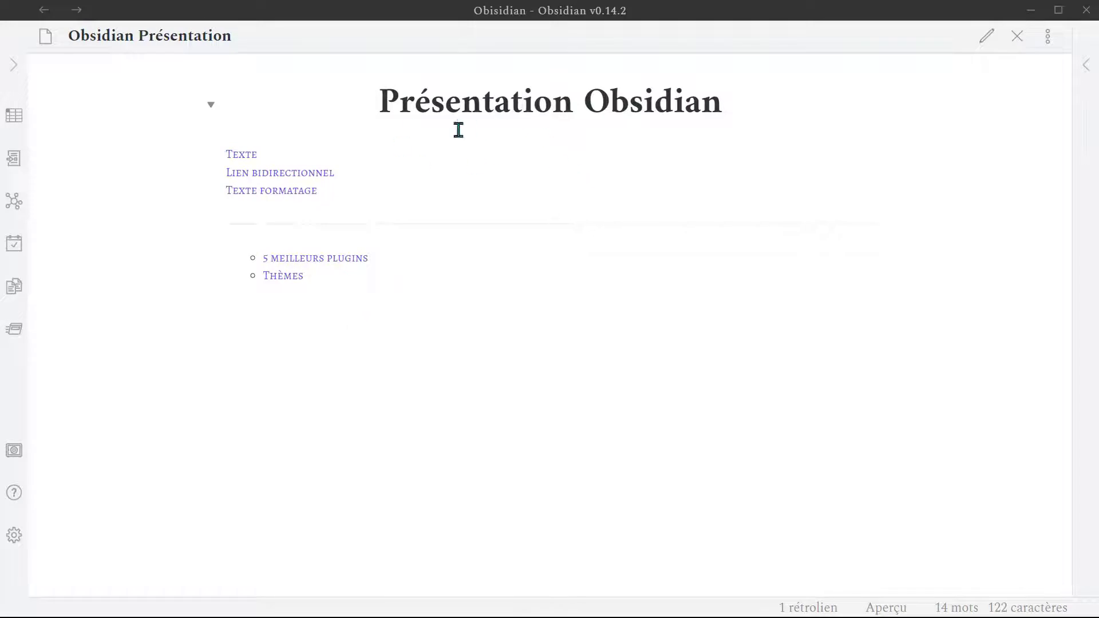
pyautogui.click(304, 191)
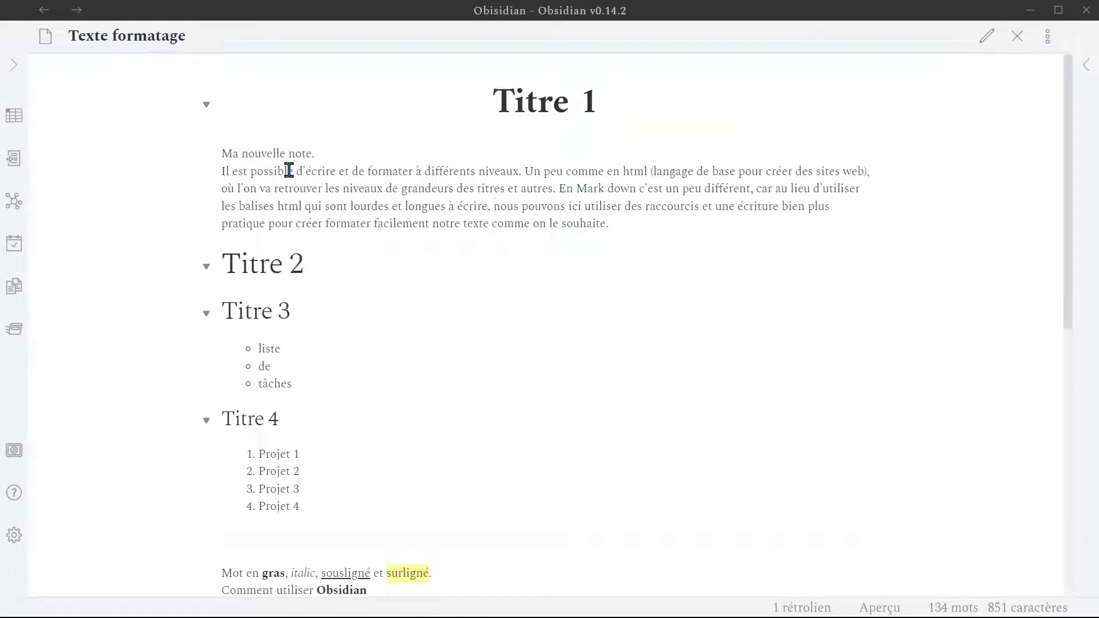
# Examine how Typomagical renders the headings, paragraph text, lists, link and table in the Texte formatage note
pyautogui.moveTo(289, 170); pyautogui.dragTo(420, 211)
pyautogui.click(485, 133)
pyautogui.scroll(-5, 368, 162)
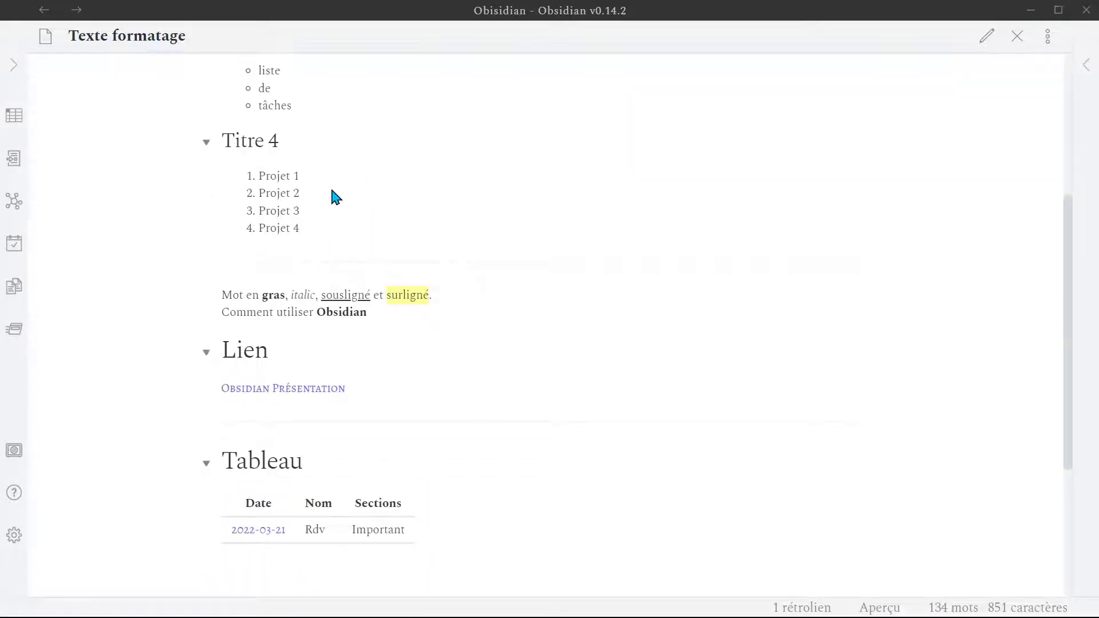
pyautogui.scroll(-2, 424, 332)
pyautogui.scroll(6, 442, 320)
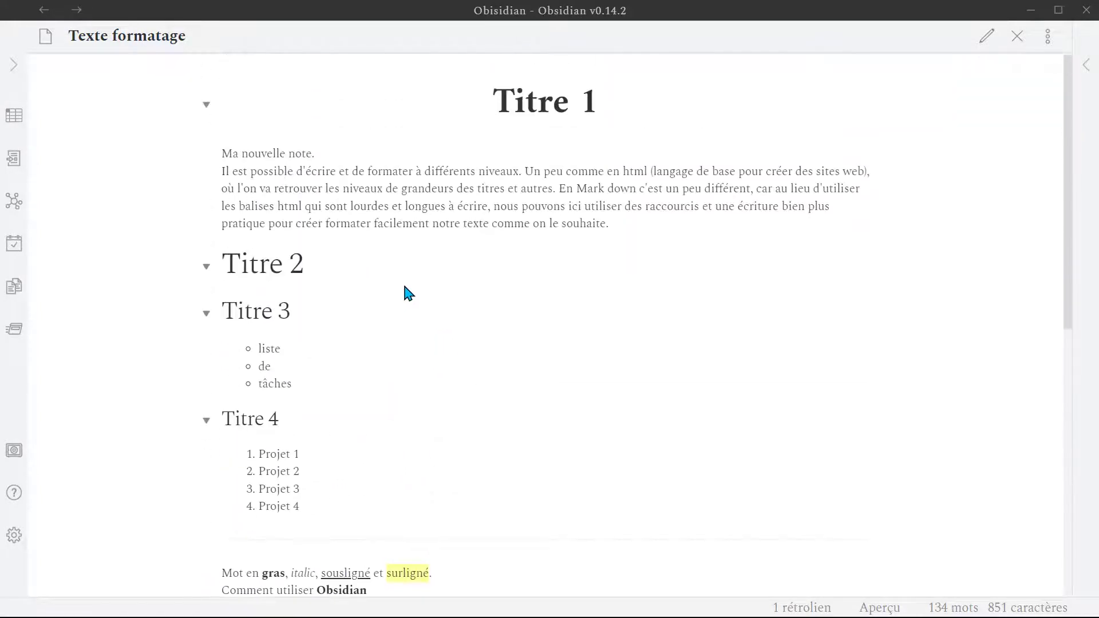
pyautogui.scroll(-1, 321, 167)
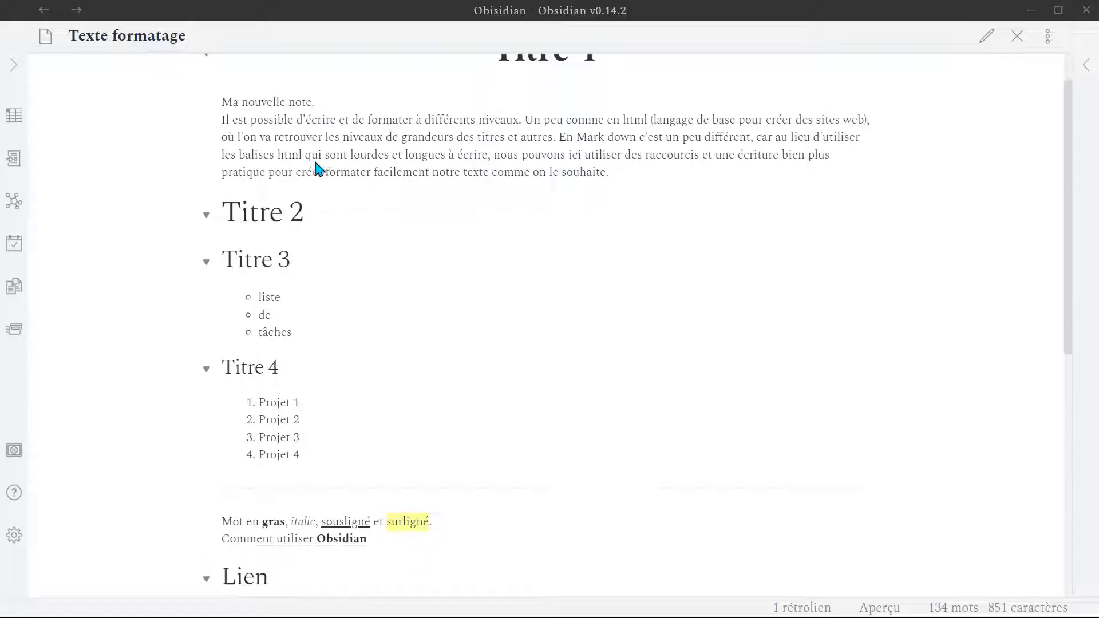
pyautogui.scroll(-4, 319, 169)
pyautogui.scroll(5, 439, 367)
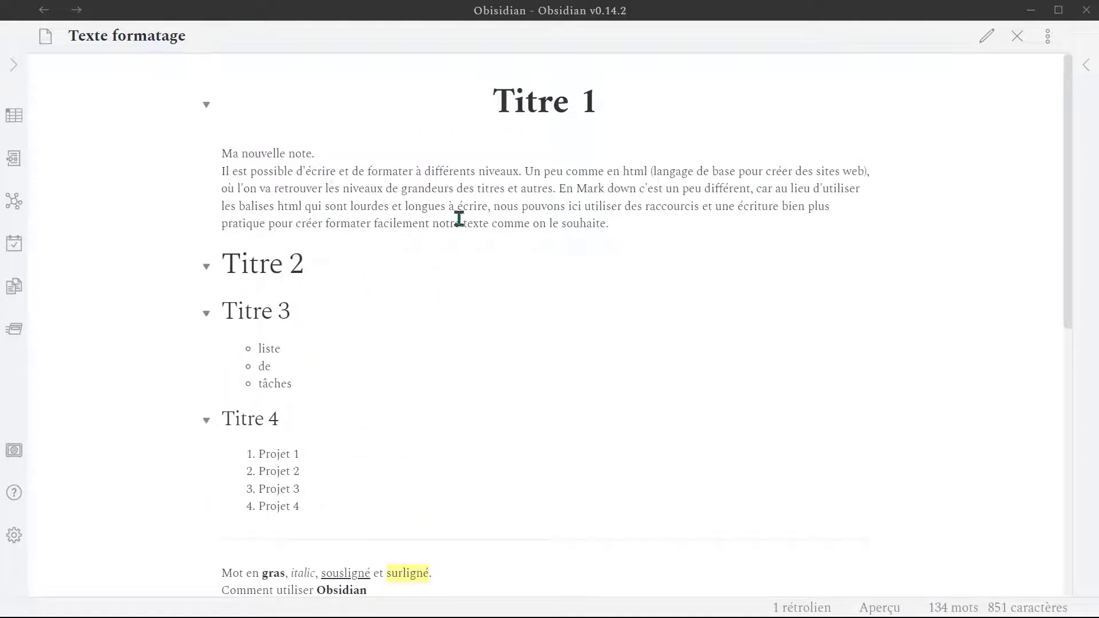
pyautogui.moveTo(628, 223); pyautogui.dragTo(380, 184)
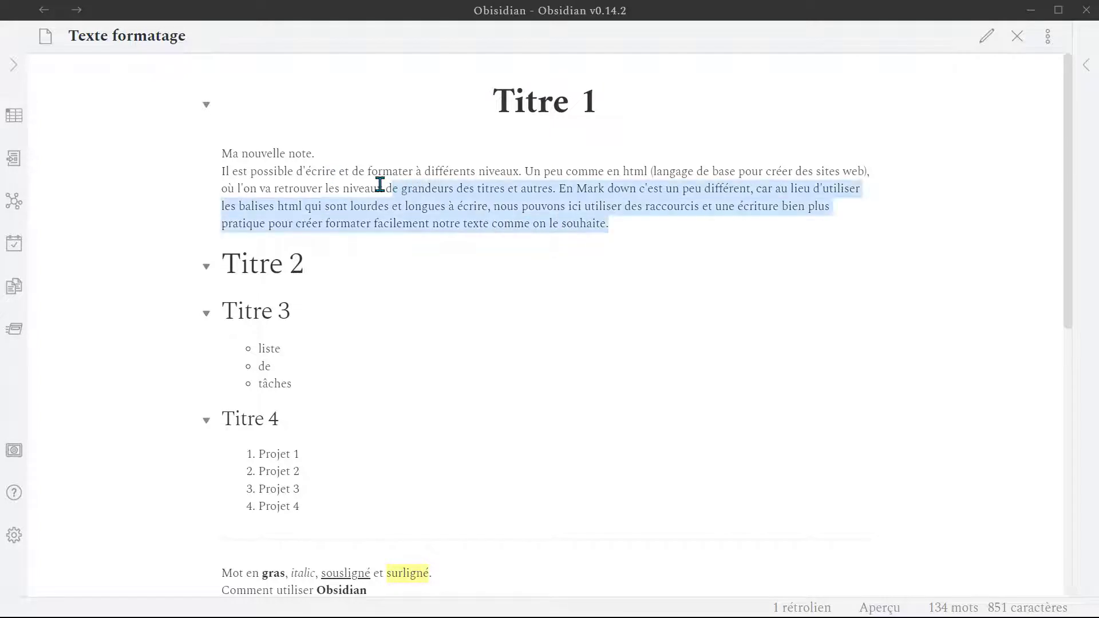
pyautogui.click(385, 187)
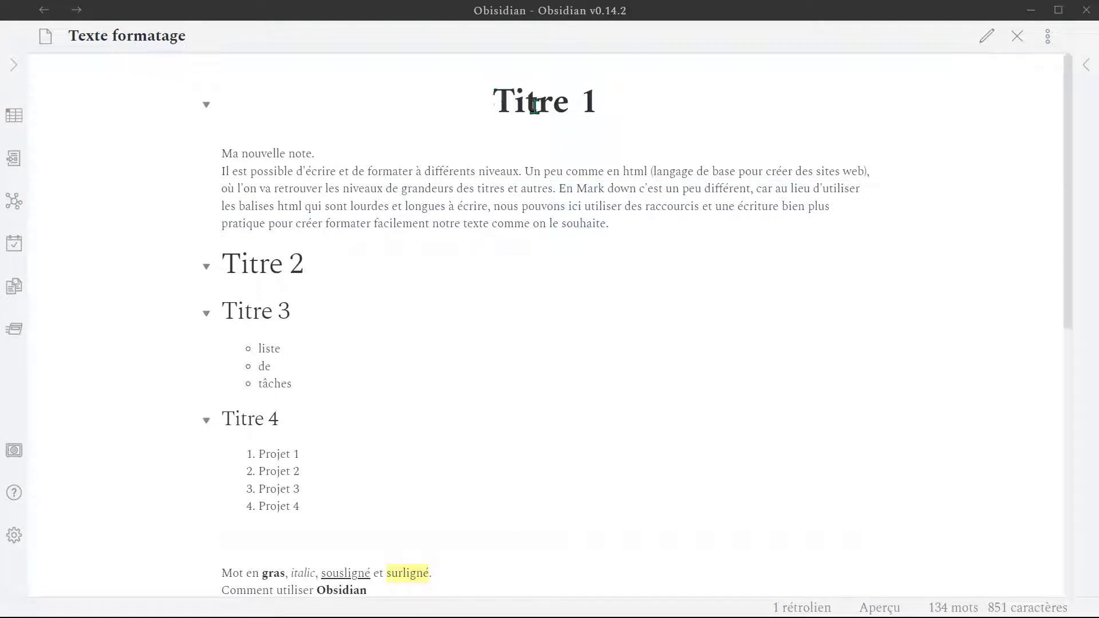
pyautogui.scroll(-2, 455, 232)
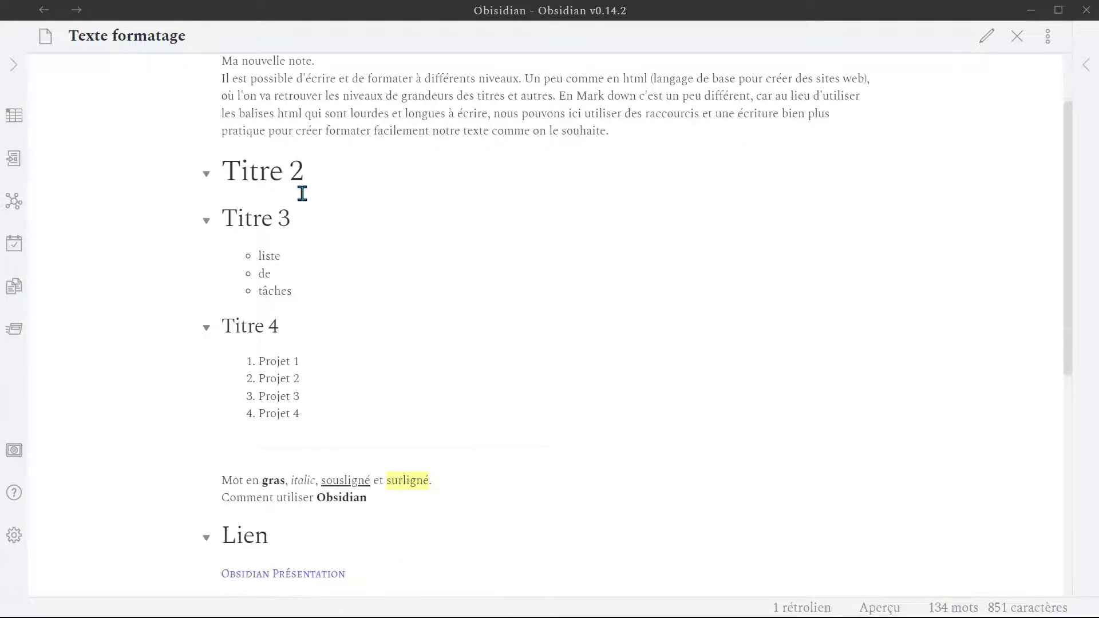
pyautogui.scroll(-5, 300, 194)
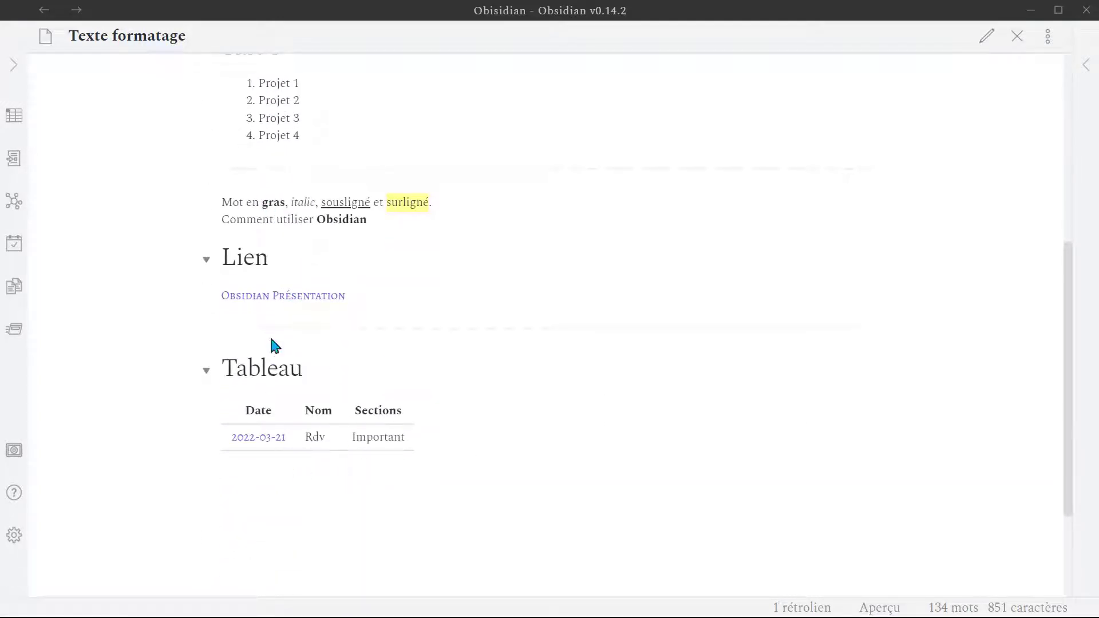
pyautogui.scroll(6, 450, 298)
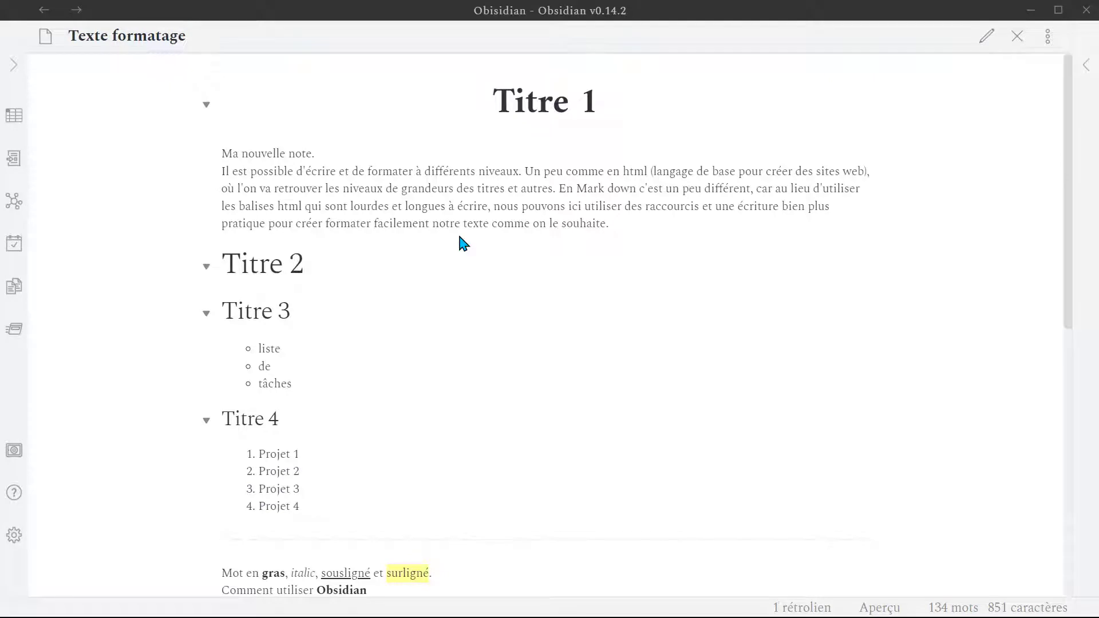
# Switch to the dark display mode and look through the Texte formatage note in it
pyautogui.hotkey('ctrl', 'p')
pyautogui.write('sombre')
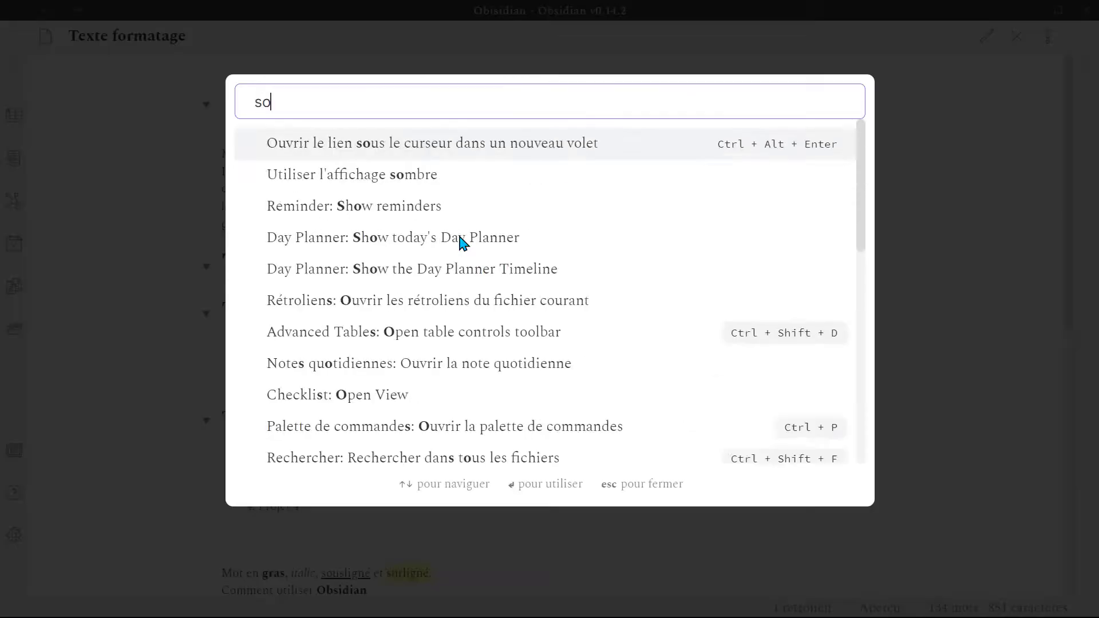
pyautogui.press('Return')
pyautogui.scroll(-3, 465, 252)
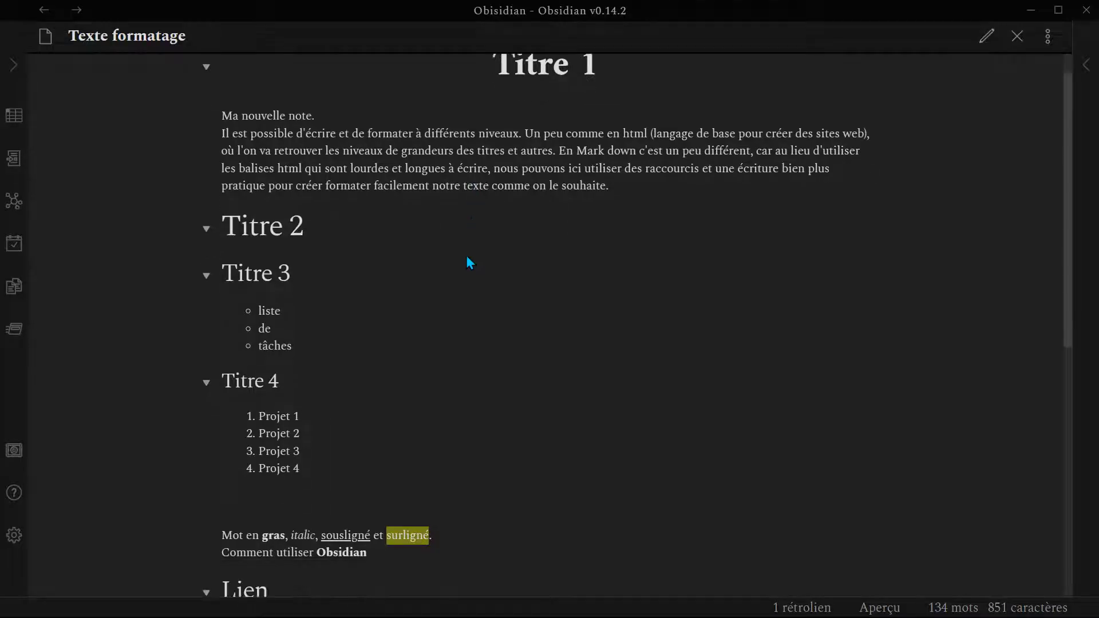
pyautogui.scroll(-4, 480, 287)
pyautogui.scroll(8, 484, 299)
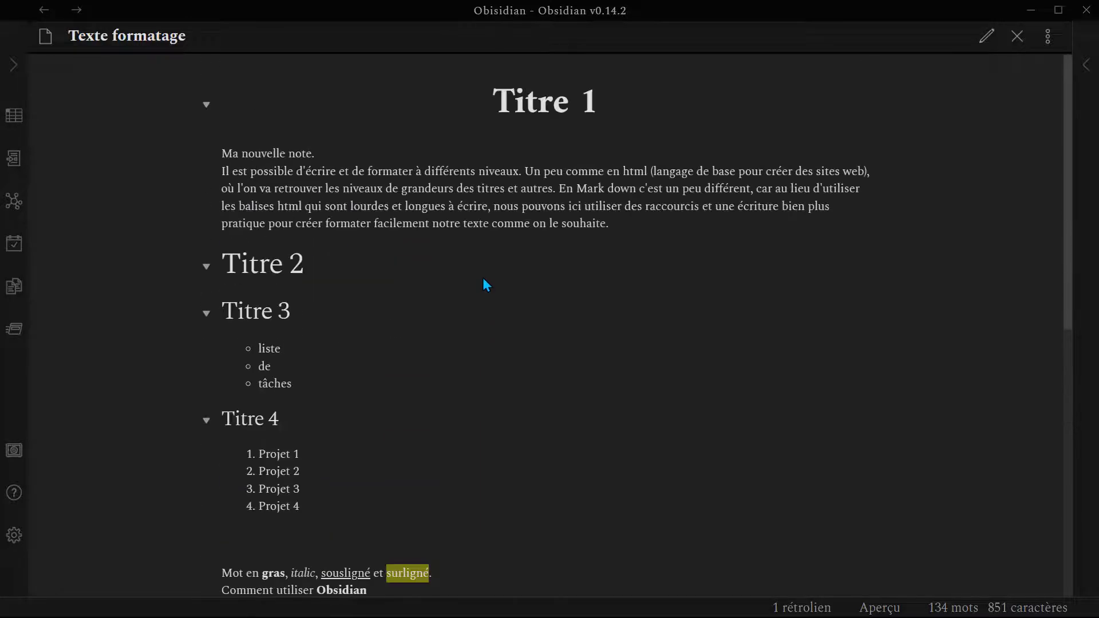
# Switch the display back to light mode
pyautogui.hotkey('ctrl', 'p')
pyautogui.write('clair')
pyautogui.press('Return')
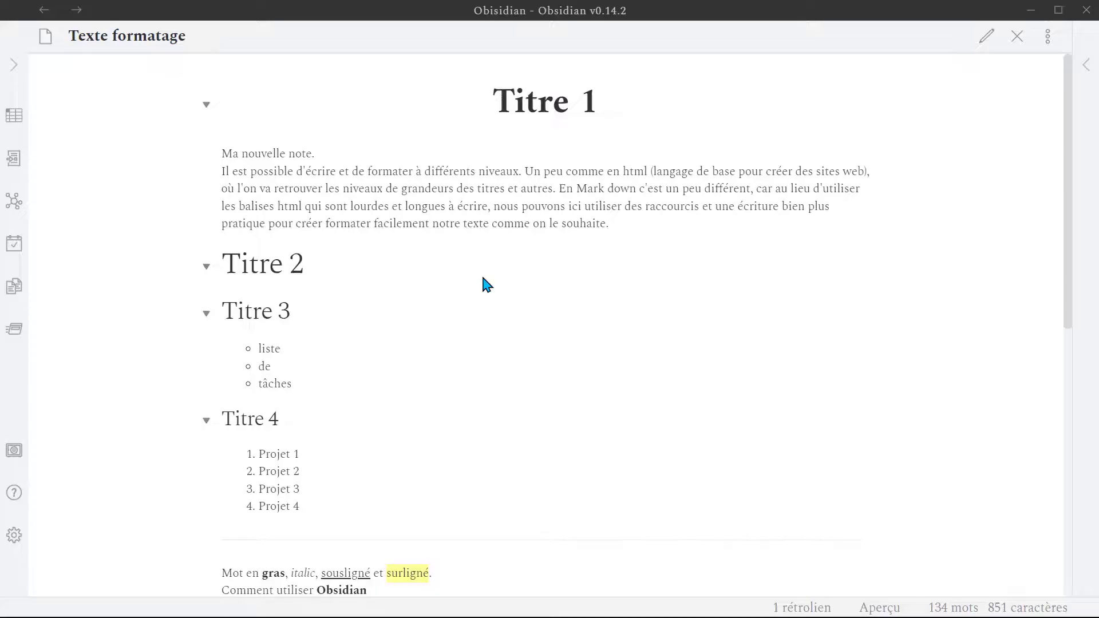
# Apply the installed Obsidianite theme from the appearance settings' theme management and return to the note
pyautogui.click(14, 535)
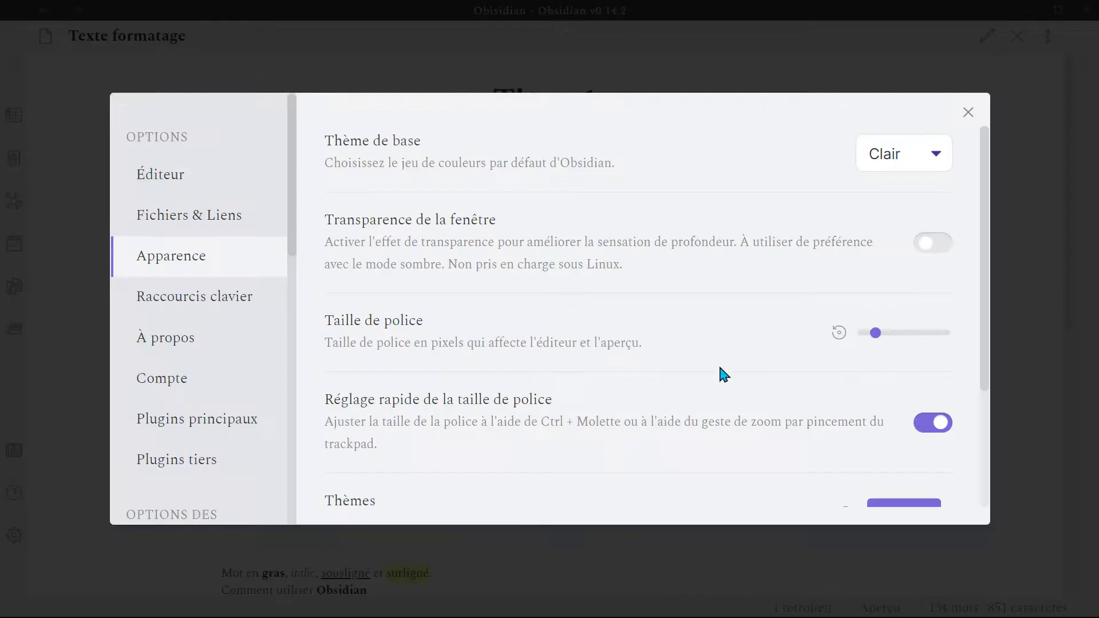
pyautogui.scroll(-2, 767, 371)
pyautogui.click(903, 422)
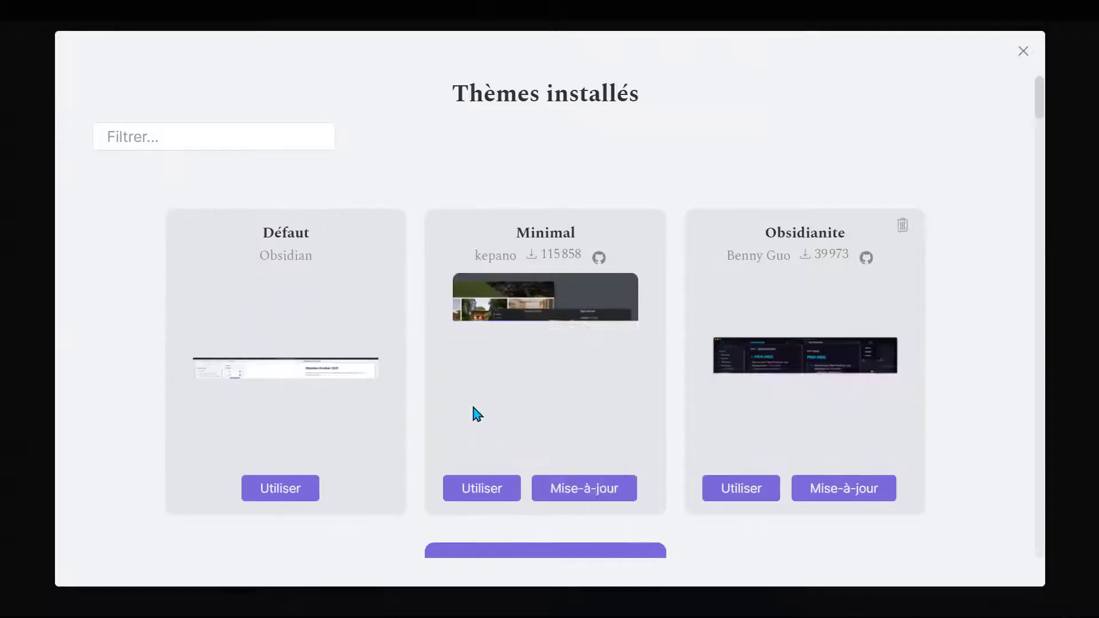
pyautogui.scroll(-2, 675, 418)
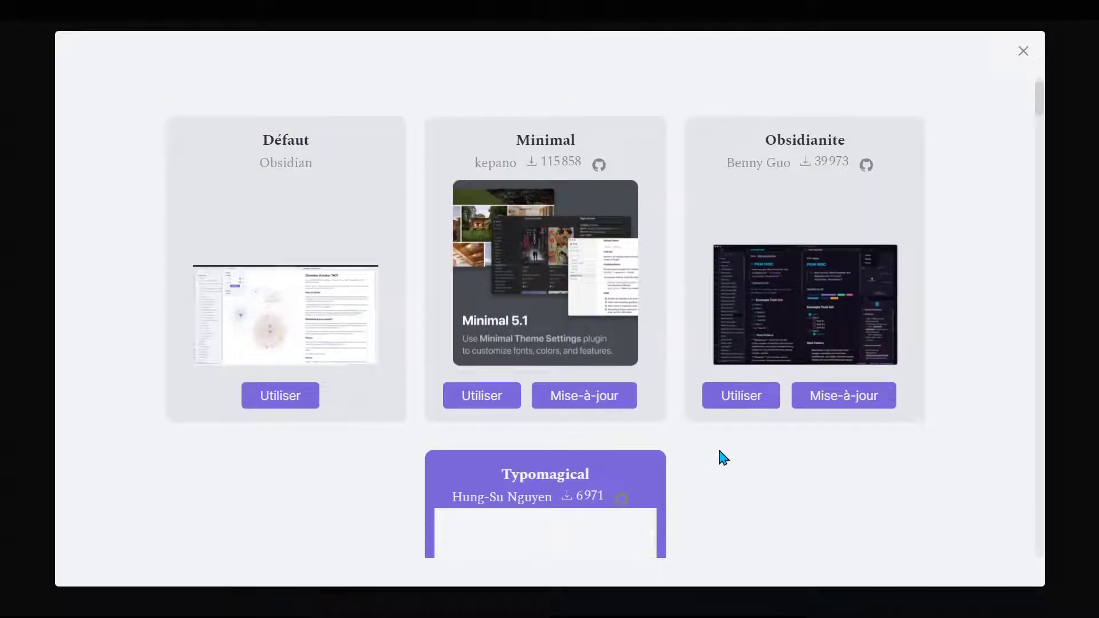
pyautogui.click(730, 401)
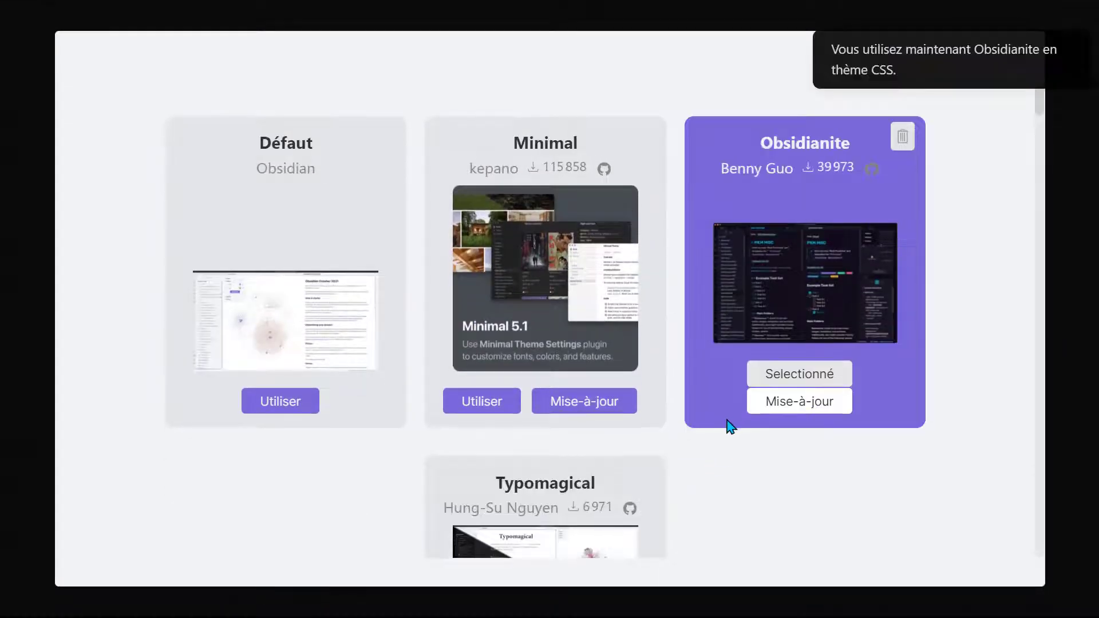
pyautogui.click(1068, 364)
pyautogui.click(1064, 358)
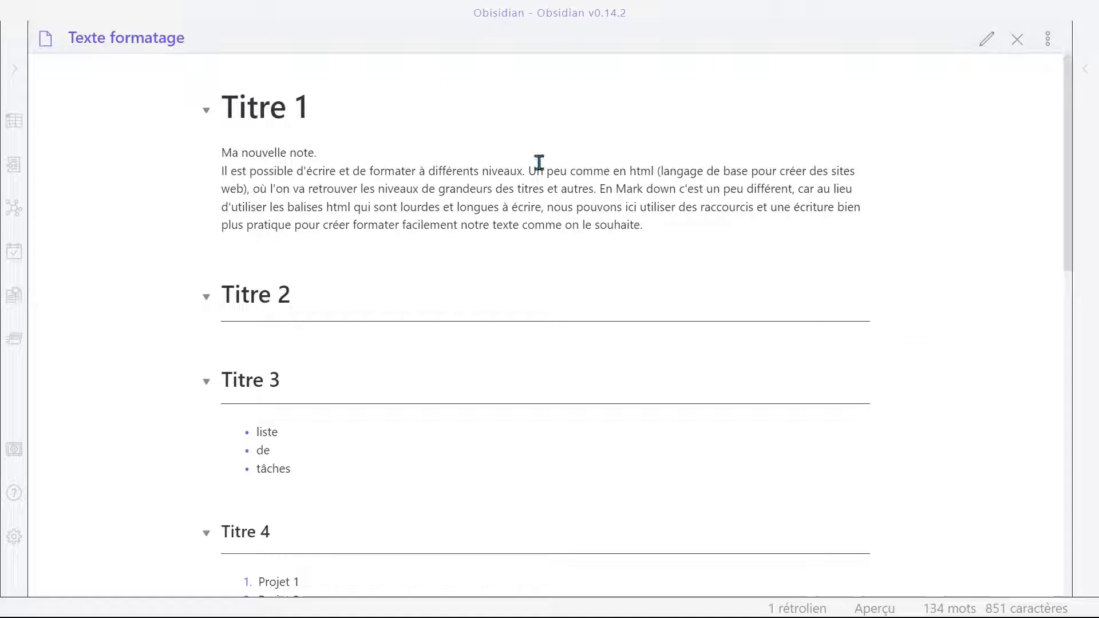
# Examine Obsidianite's light rendering of the headings, separators, bold and italic text, and table, briefly enlarging the text to inspect it
pyautogui.scroll(-6, 633, 238)
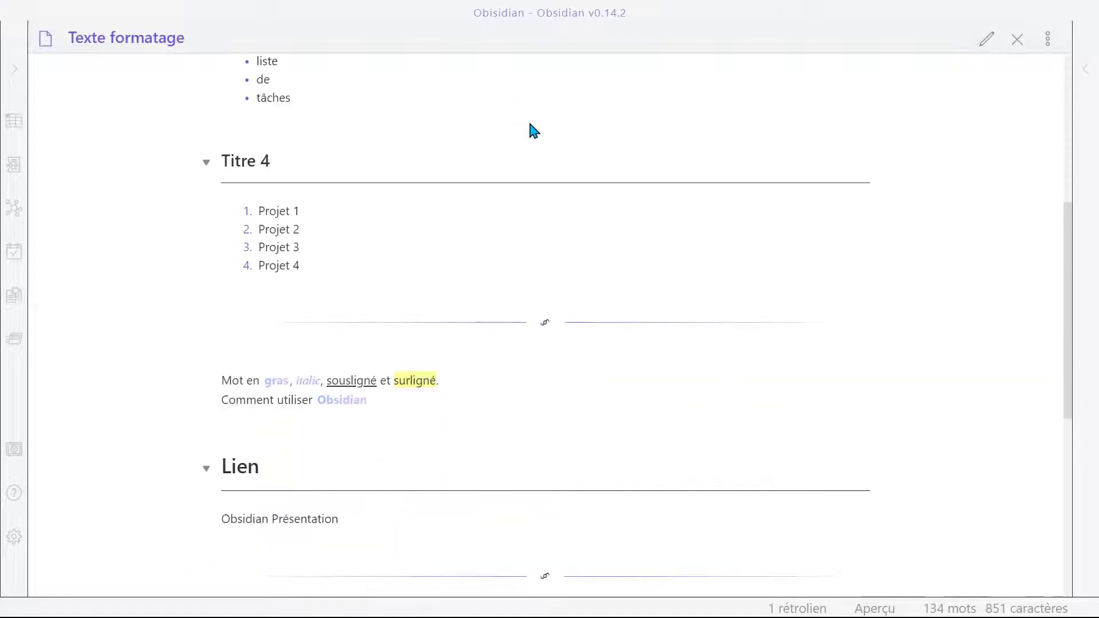
pyautogui.scroll(-2, 696, 232)
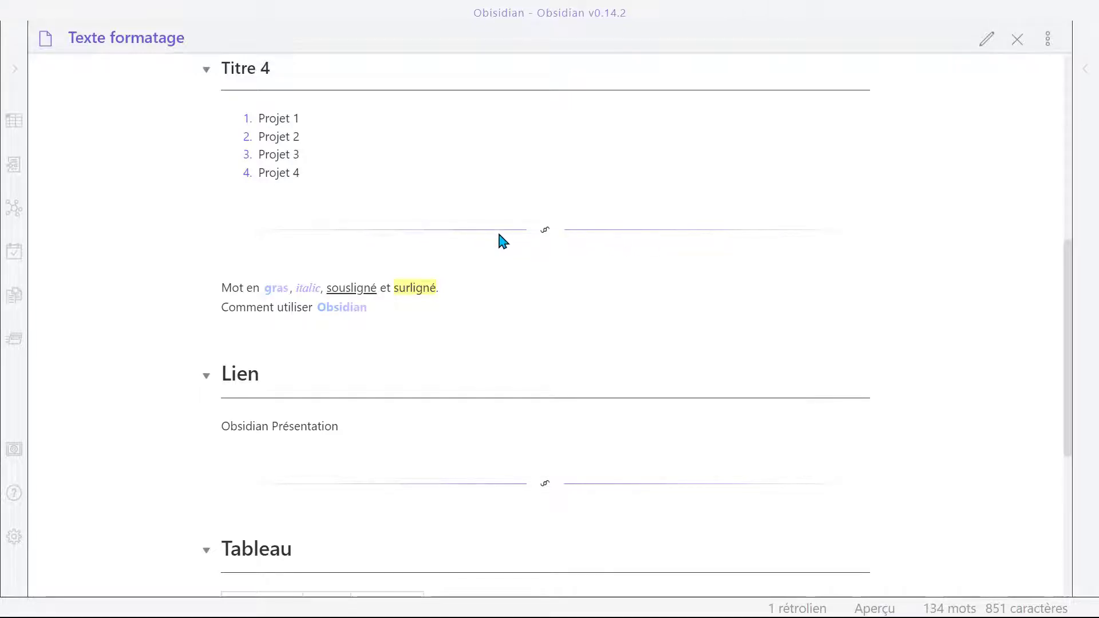
pyautogui.scroll(5, 555, 237)
pyautogui.scroll(3, 288, 204)
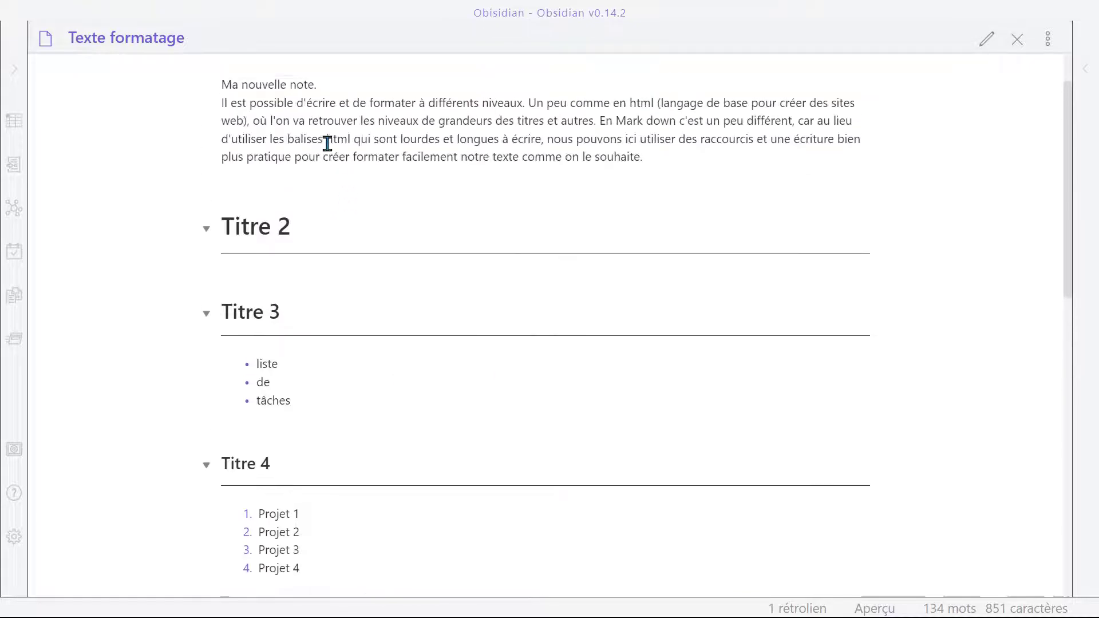
pyautogui.scroll(-2, 256, 88)
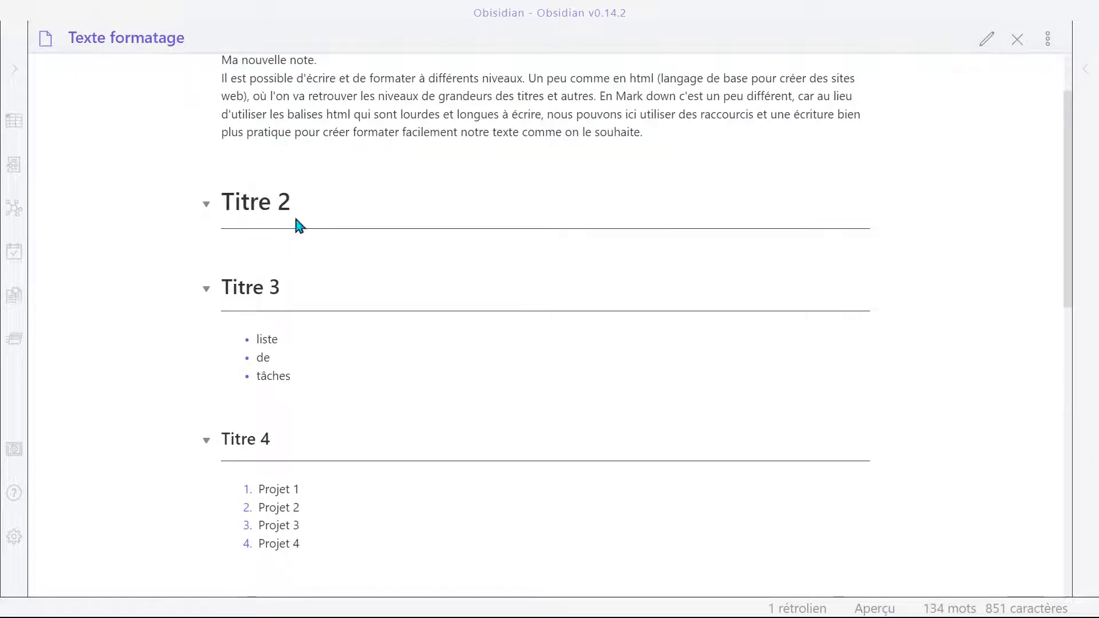
pyautogui.scroll(2, 289, 189)
pyautogui.scroll(-2, 247, 211)
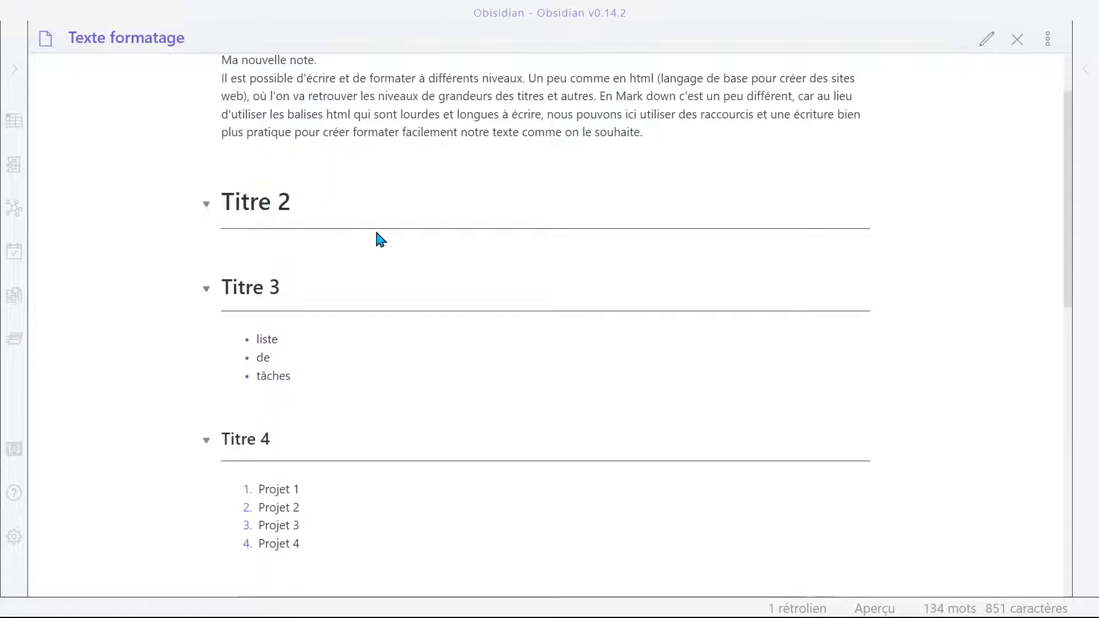
pyautogui.scroll(-3, 248, 278)
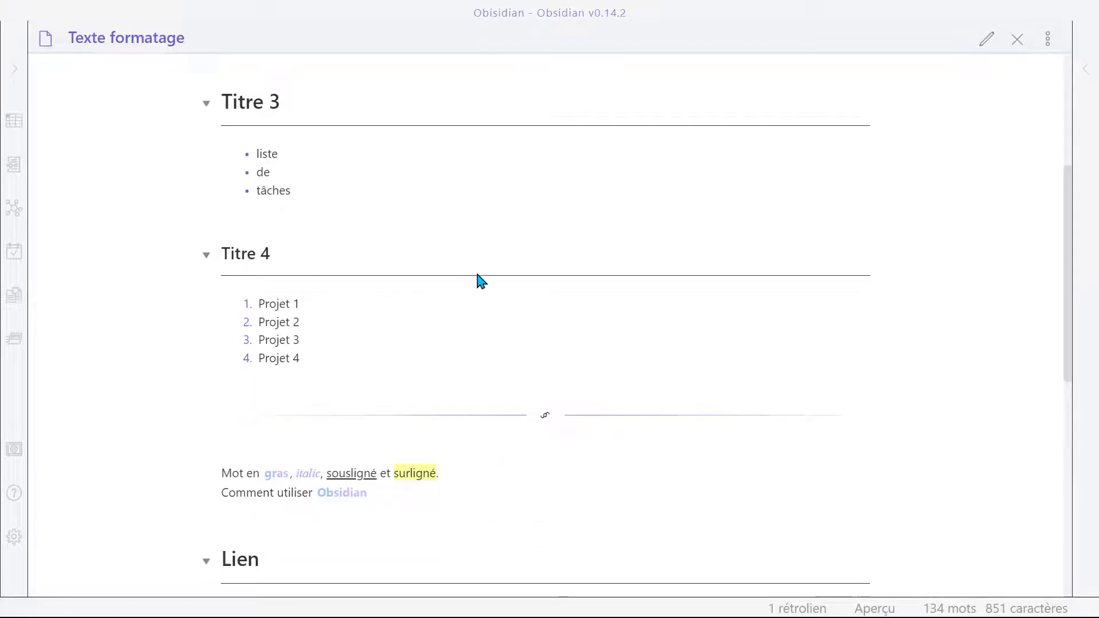
pyautogui.scroll(-4, 425, 265)
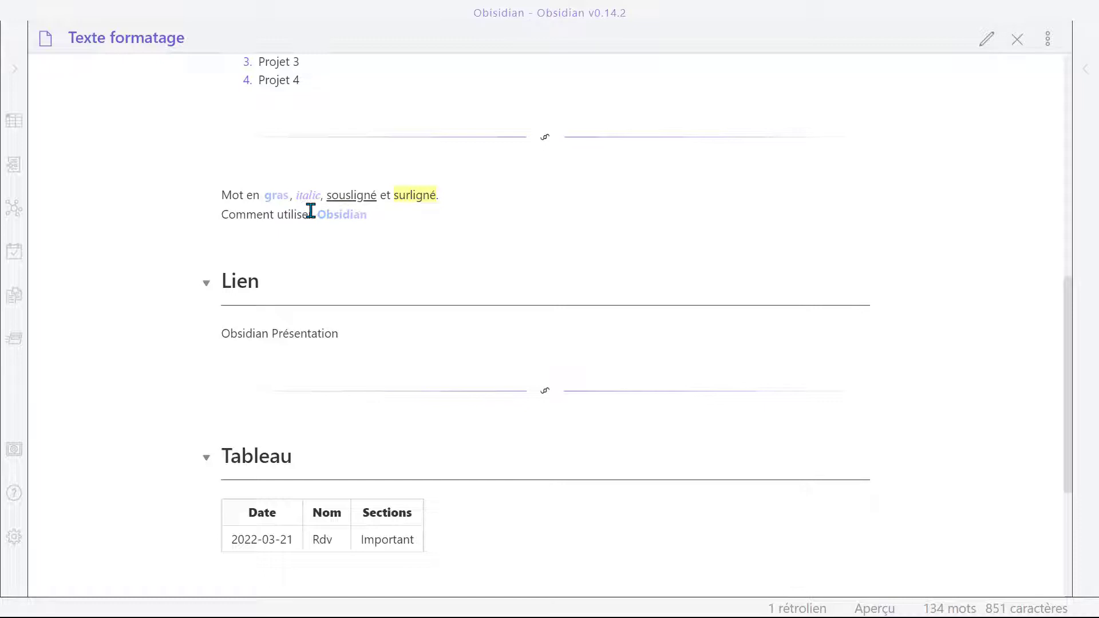
pyautogui.keyDown('ctrl'); pyautogui.scroll(2, 319, 225); pyautogui.keyUp('ctrl')
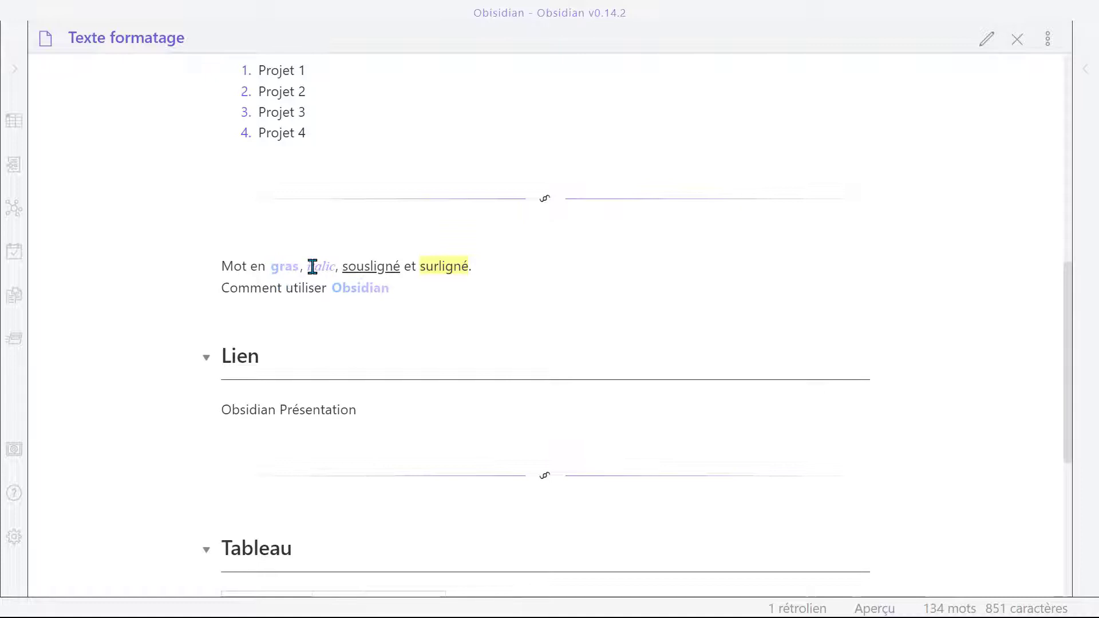
pyautogui.keyDown('ctrl'); pyautogui.scroll(-2, 310, 259); pyautogui.keyUp('ctrl')
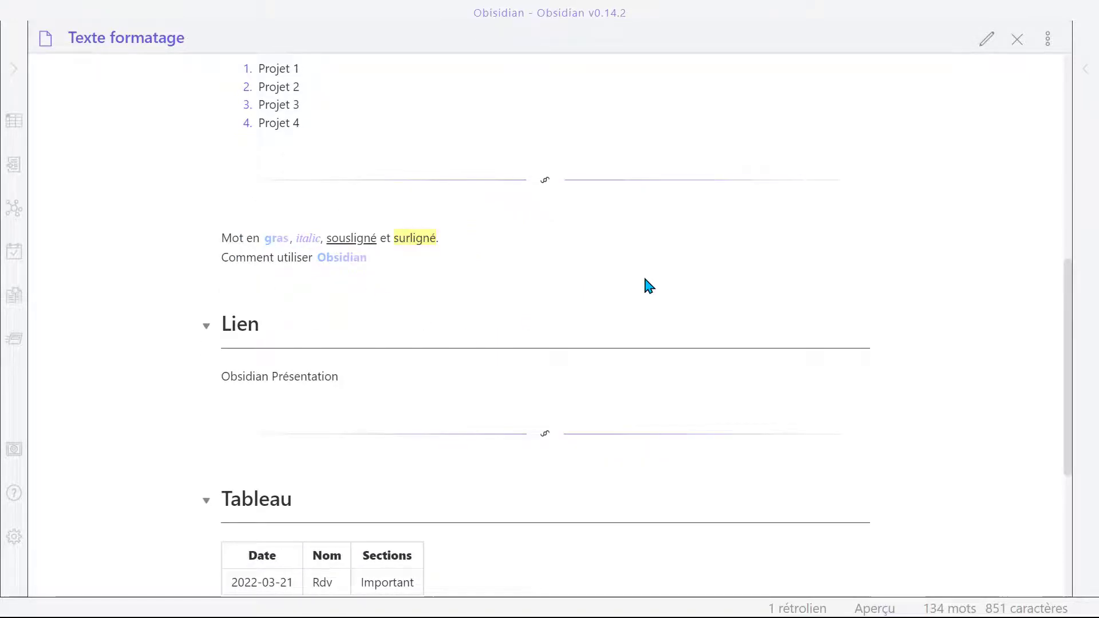
# Switch the Obsidianite theme to the dark display mode
pyautogui.hotkey('ctrl', 'p')
pyautogui.write('sombre')
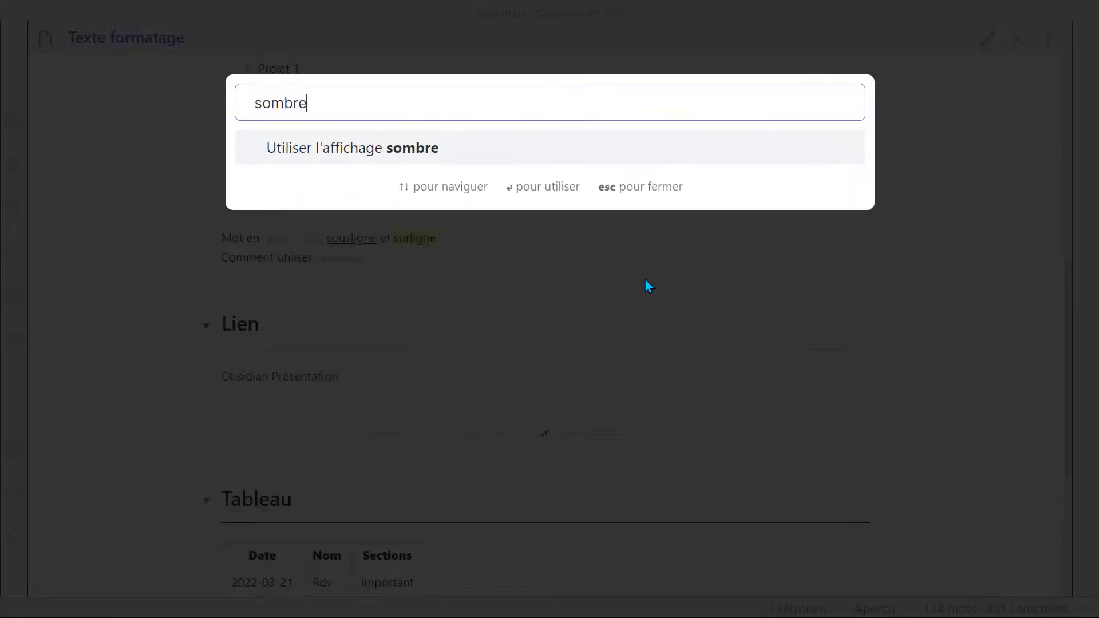
pyautogui.press('Return')
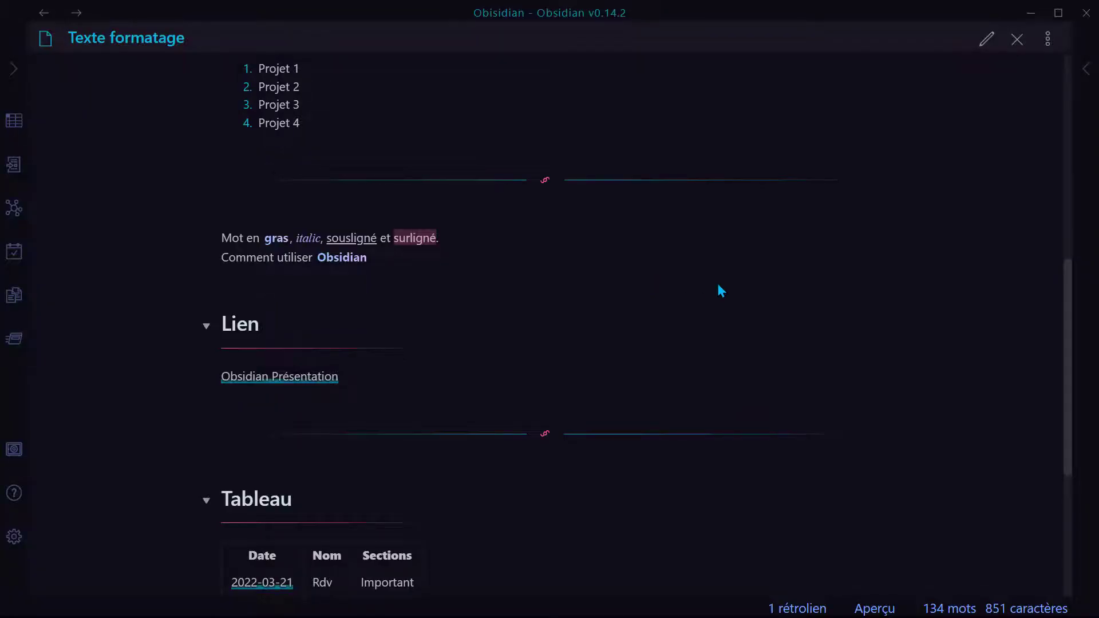
# Examine Obsidianite's dark rendering of the note's headings, introductory paragraph, lists, separators and formatted words
pyautogui.scroll(8, 724, 291)
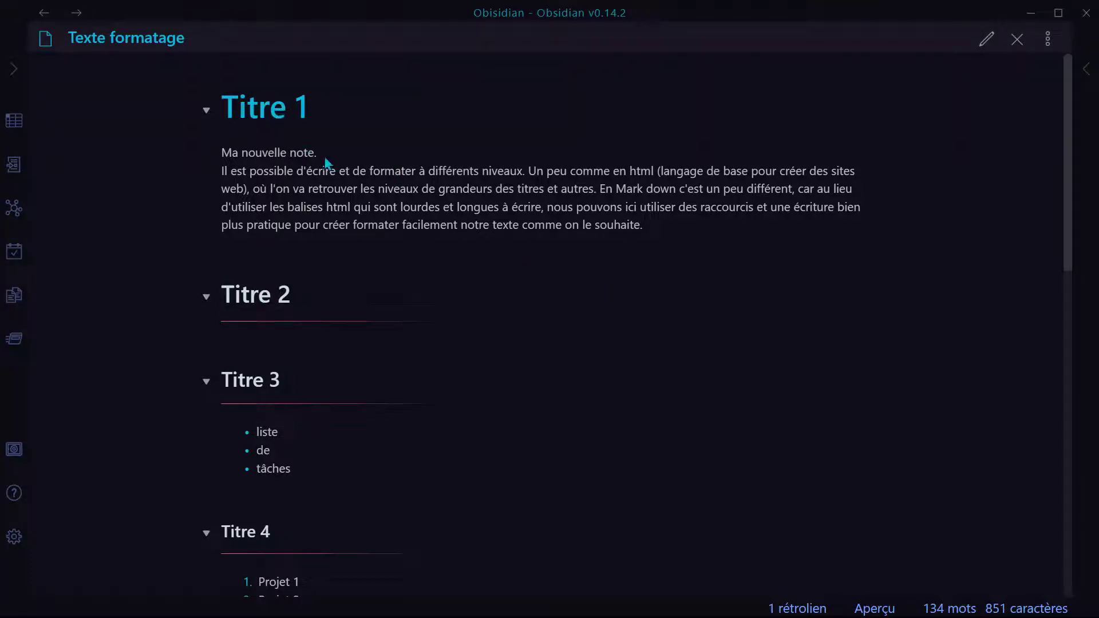
pyautogui.moveTo(661, 230); pyautogui.dragTo(336, 171)
pyautogui.click(311, 181)
pyautogui.scroll(-3, 343, 178)
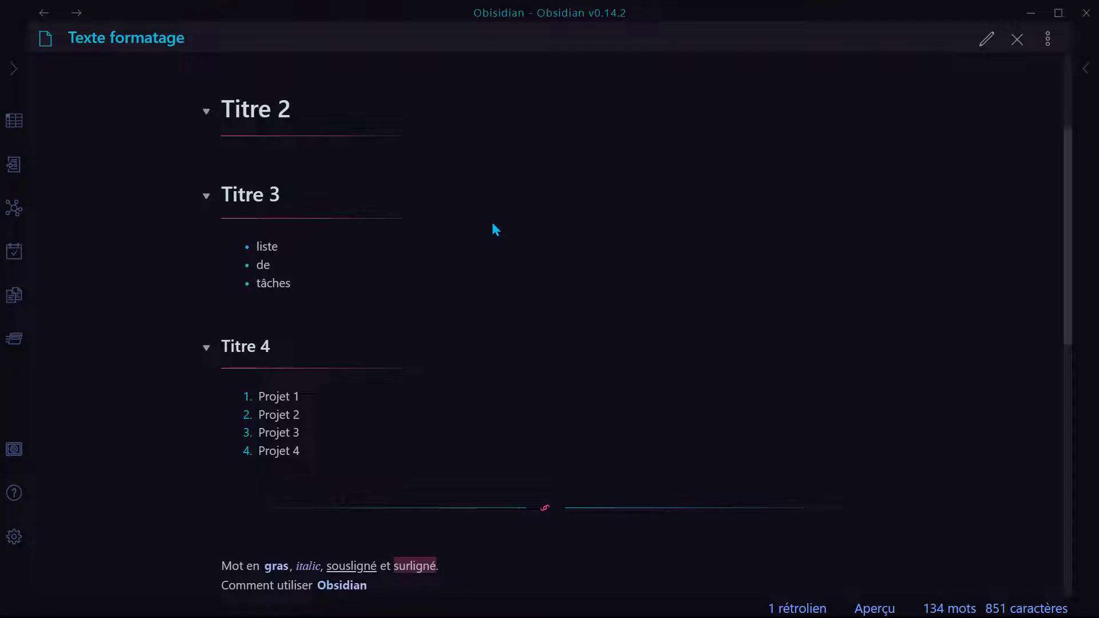
pyautogui.scroll(-3, 416, 243)
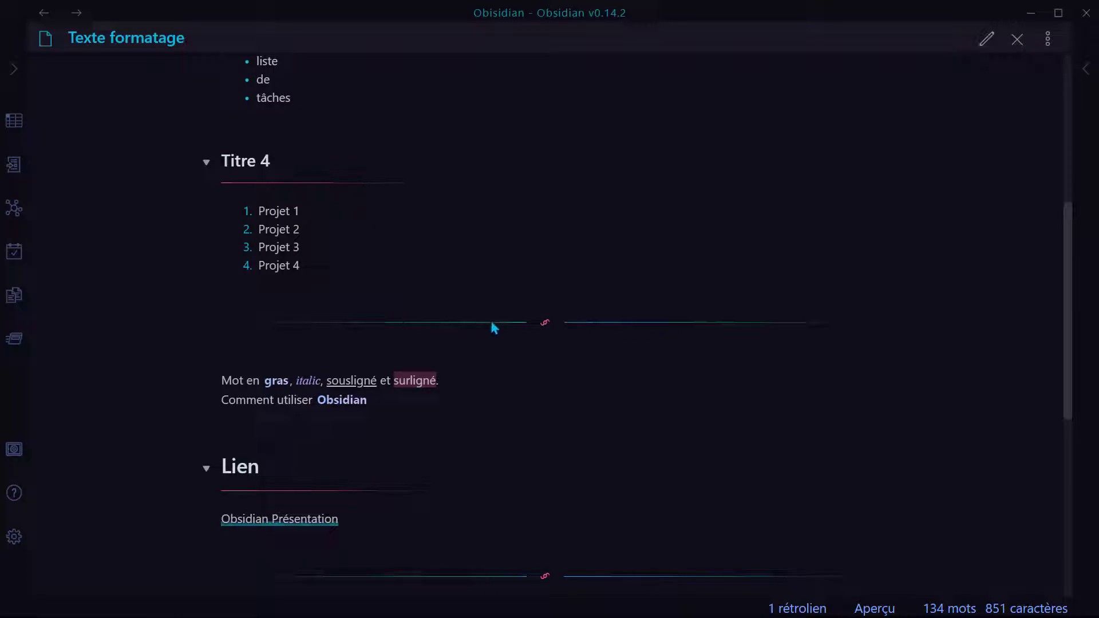
pyautogui.scroll(-2, 527, 327)
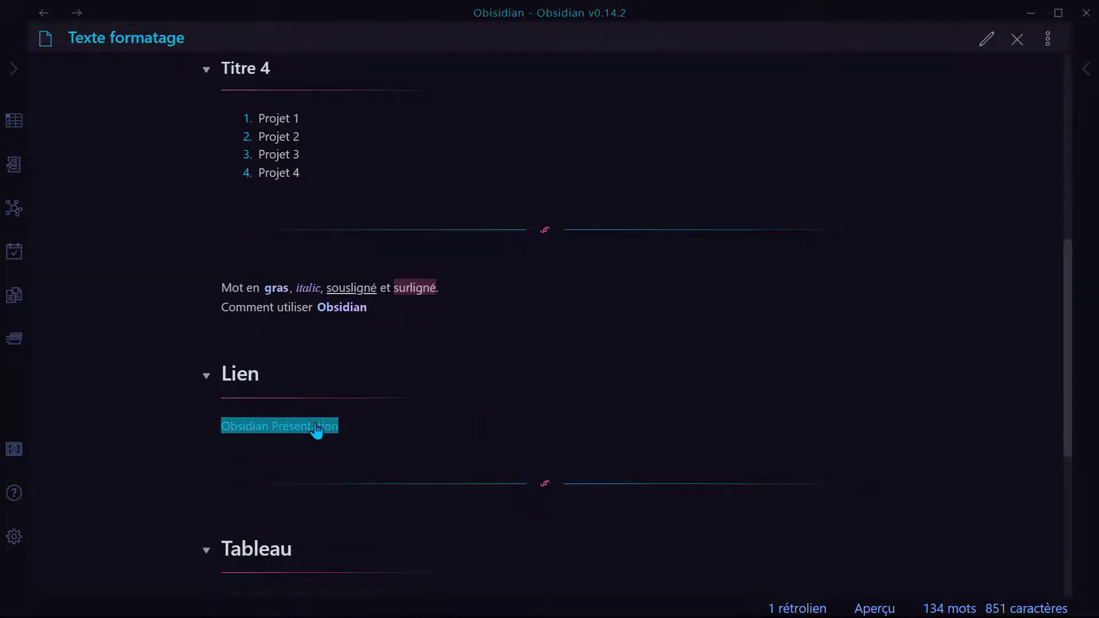
# Follow the note's Obsidian Présentation link, then return through the Texte formatage link and inspect the opening paragraph
pyautogui.moveTo(269, 432)
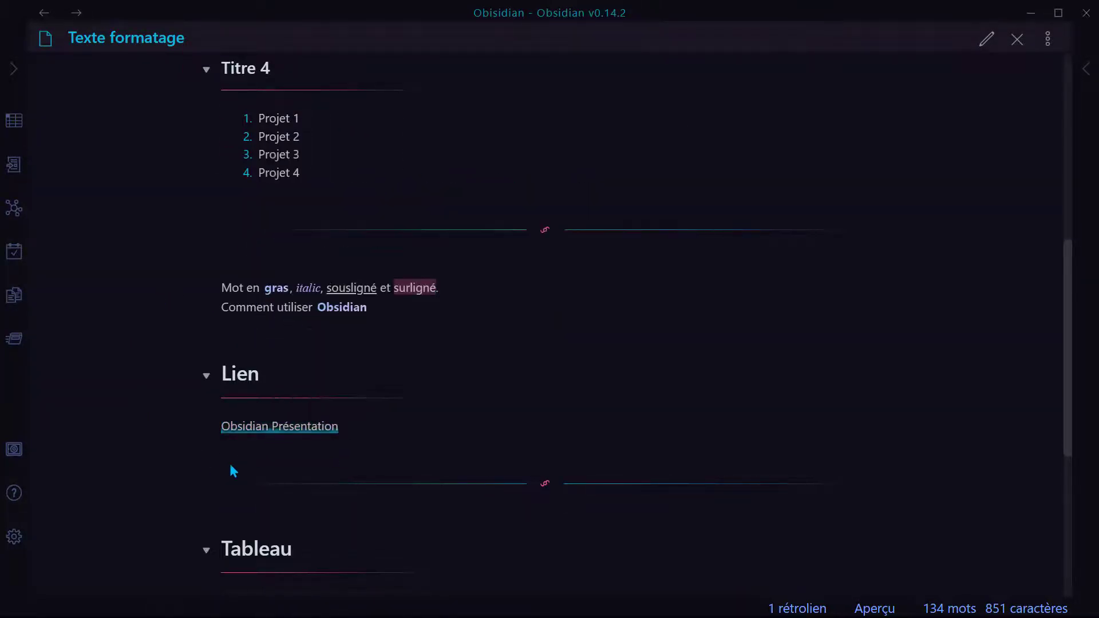
pyautogui.click(280, 429)
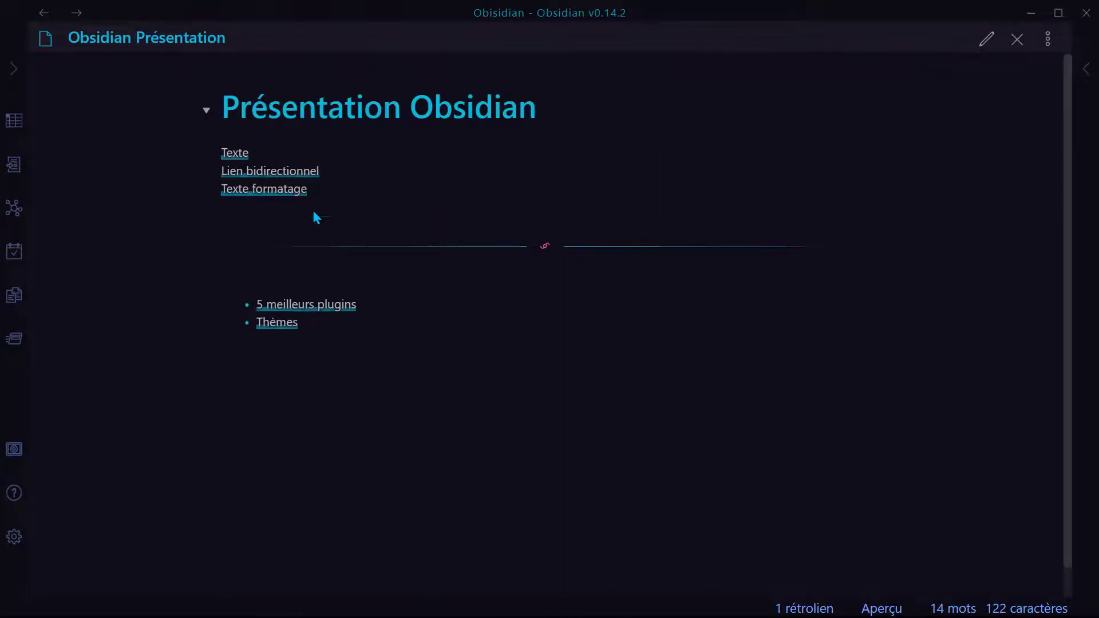
pyautogui.click(273, 190)
pyautogui.scroll(-3, 347, 218)
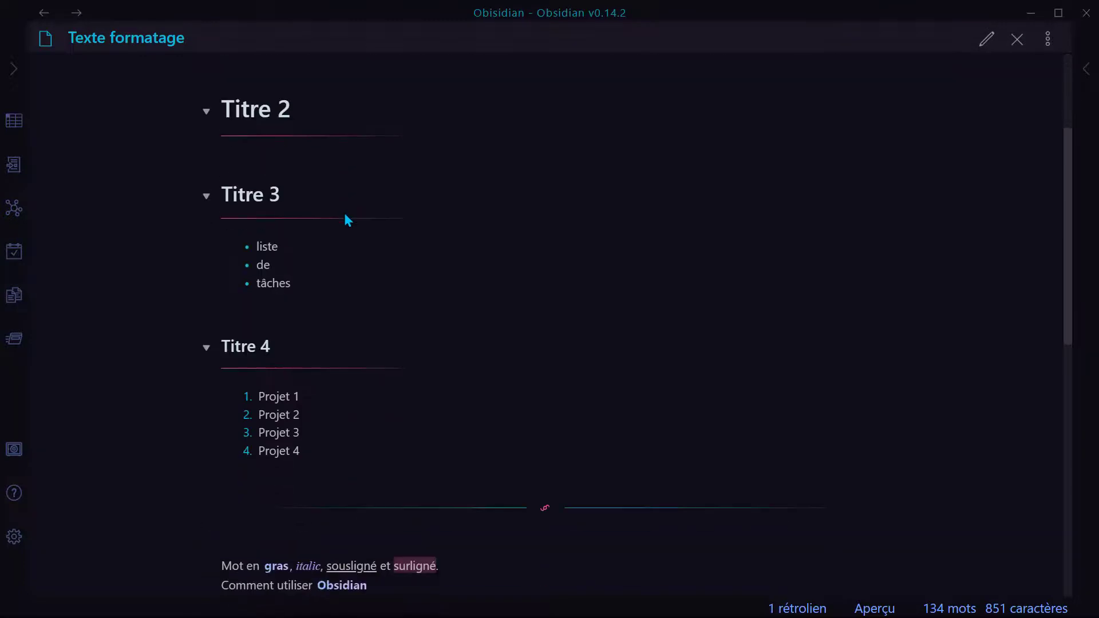
pyautogui.scroll(3, 347, 219)
pyautogui.moveTo(270, 189); pyautogui.dragTo(399, 224)
pyautogui.click(352, 213)
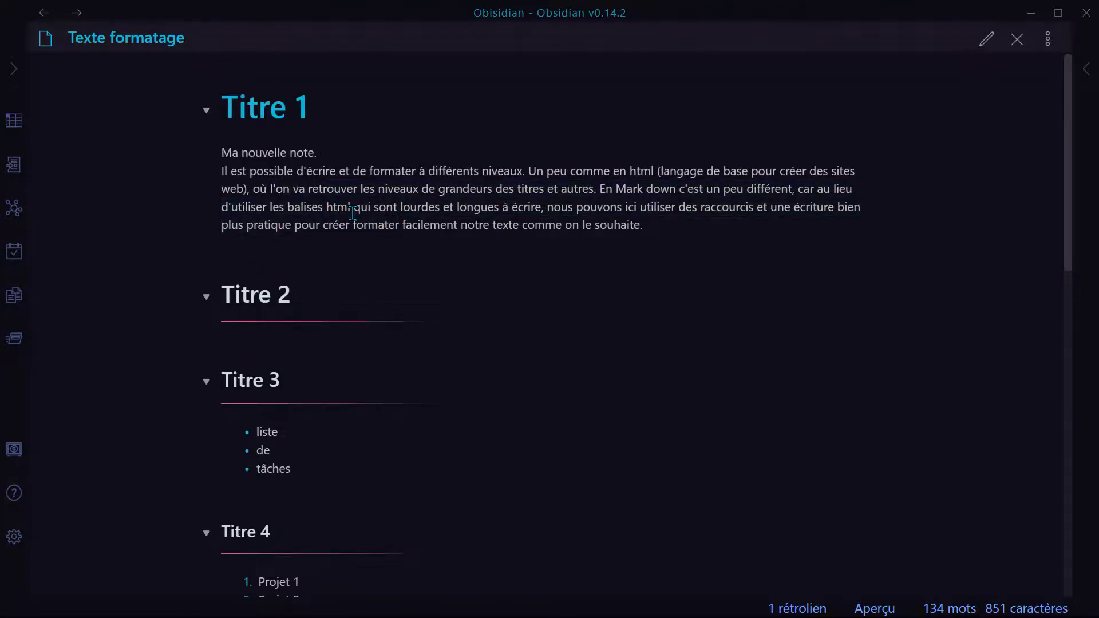
# Preview the linked Obsidian Présentation note under Lien, check the dark table rendering, and go back to the note's beginning
pyautogui.scroll(-5, 352, 213)
pyautogui.moveTo(306, 527)
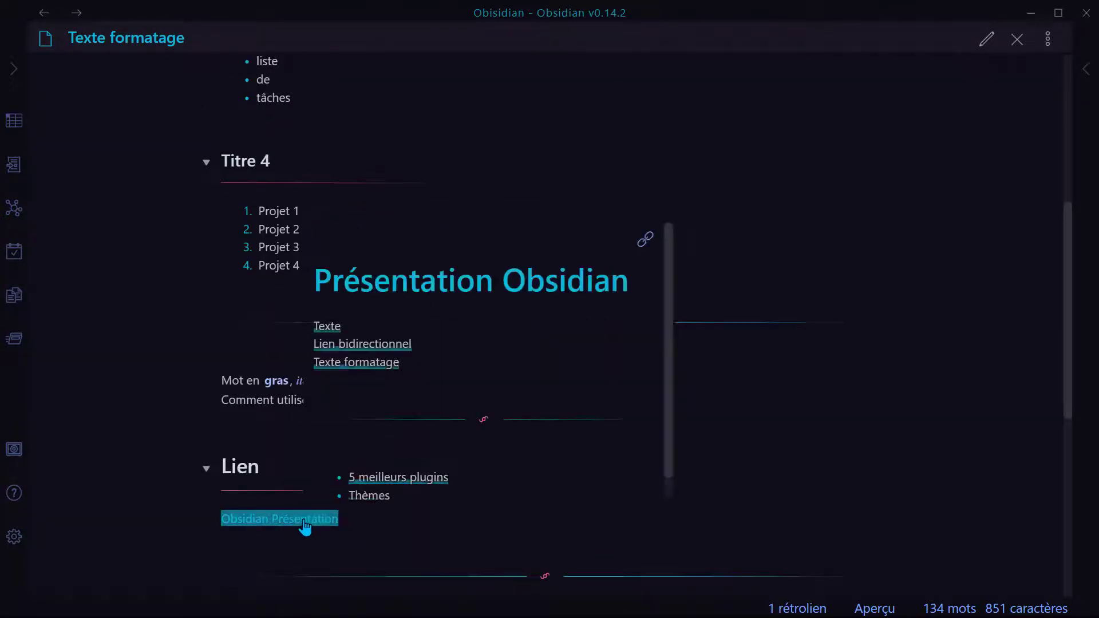
pyautogui.scroll(-3, 572, 438)
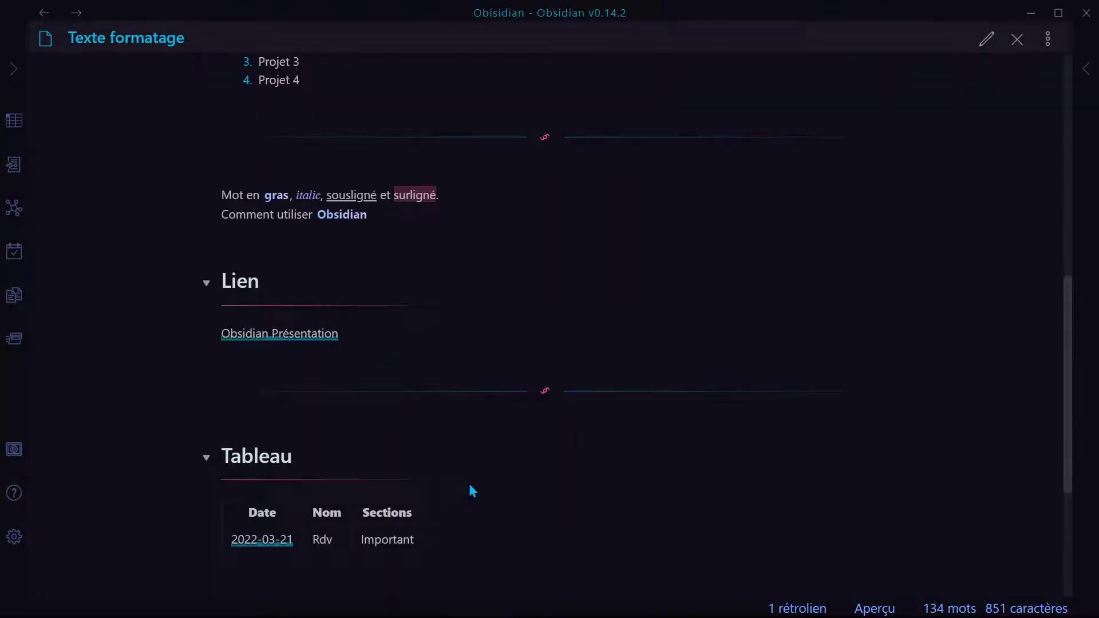
pyautogui.scroll(9, 471, 490)
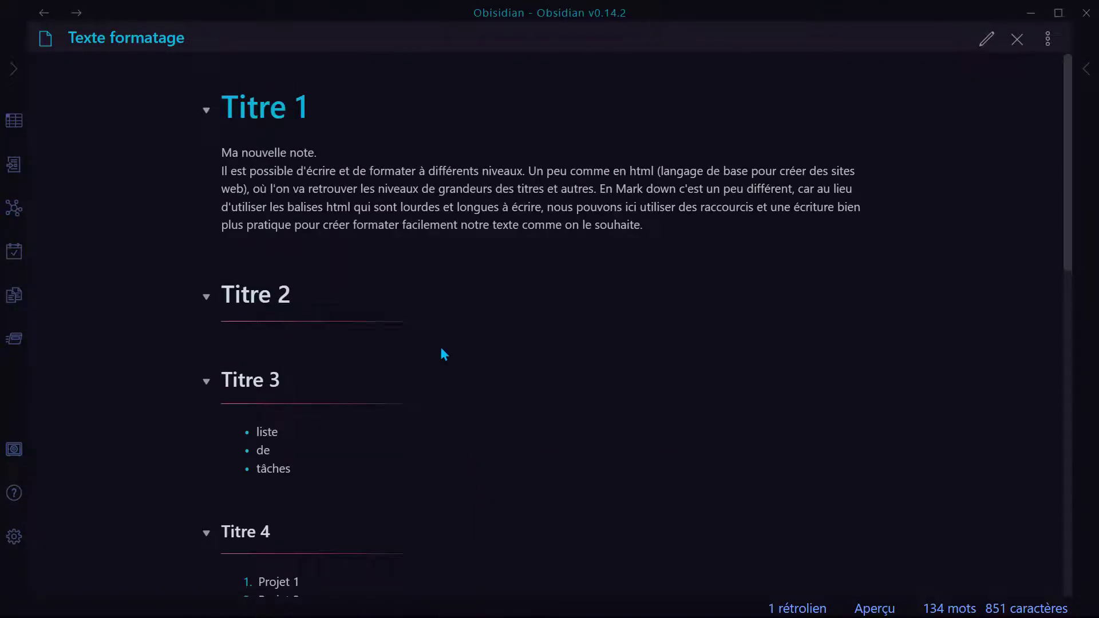
# Browse the community themes in the appearance settings' theme management, apply the installed Minimal theme, and return to the note
pyautogui.click(14, 536)
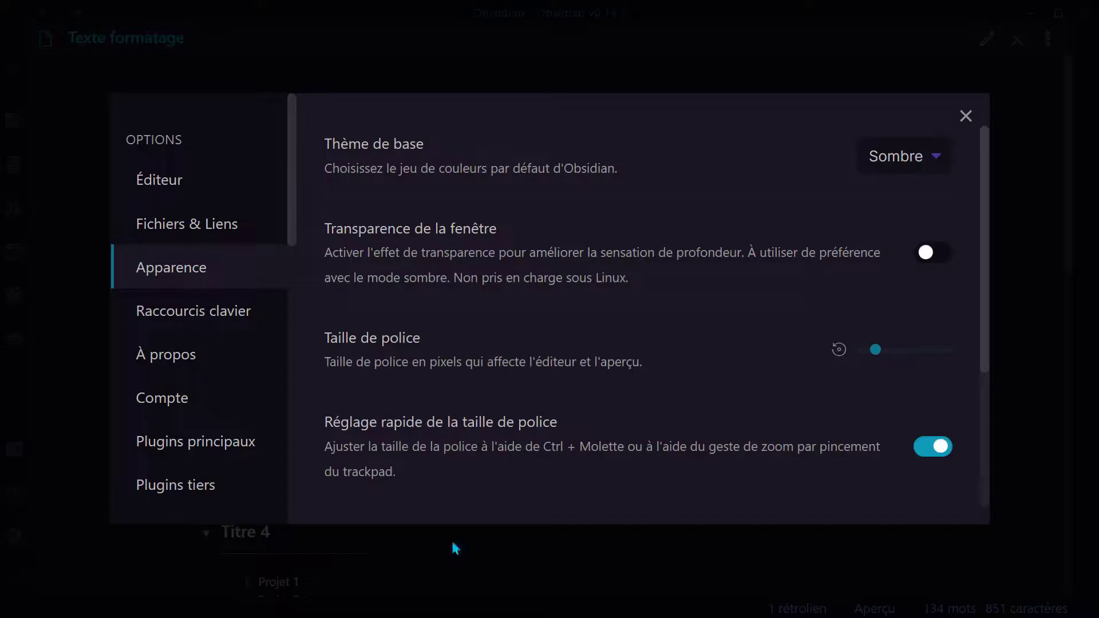
pyautogui.scroll(-1, 538, 306)
pyautogui.scroll(-1, 538, 307)
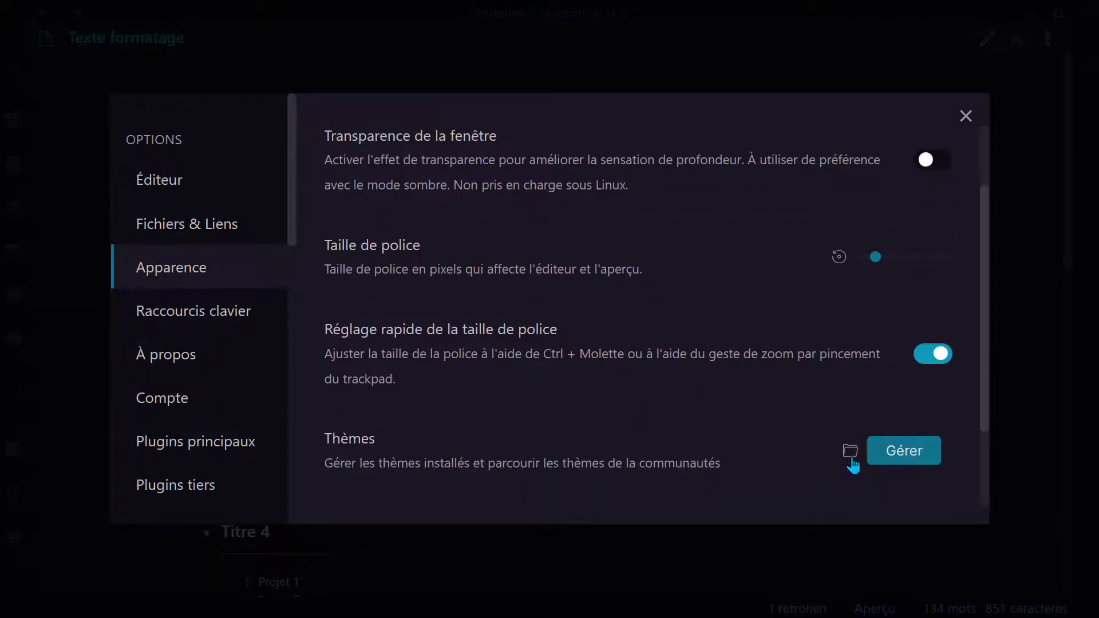
pyautogui.click(888, 458)
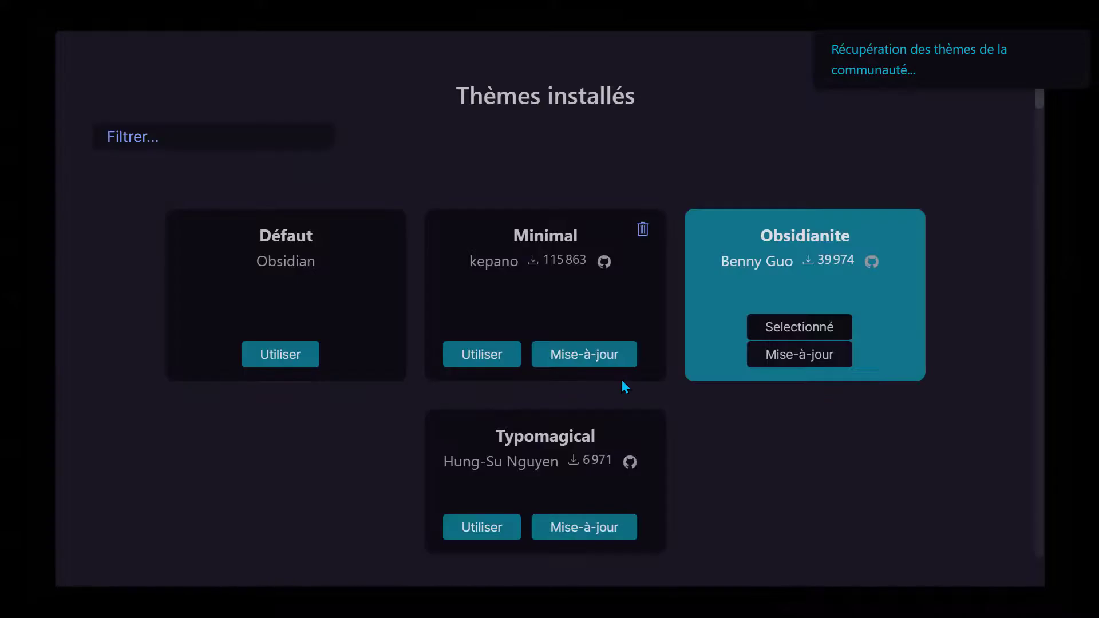
pyautogui.scroll(-7, 630, 377)
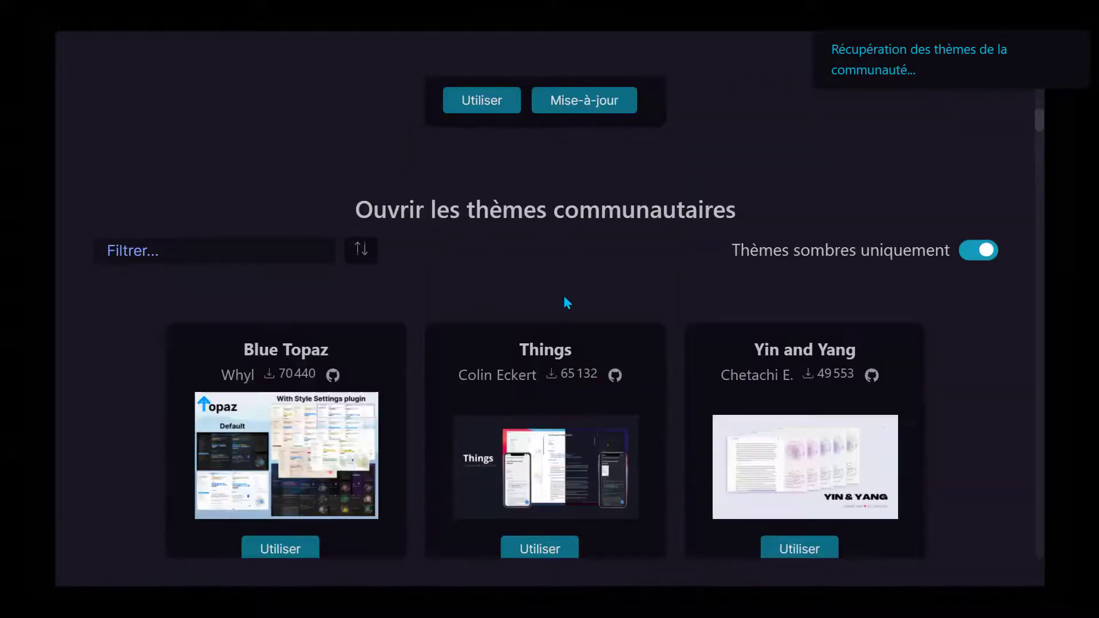
pyautogui.scroll(-20, 567, 302)
pyautogui.scroll(20, 654, 314)
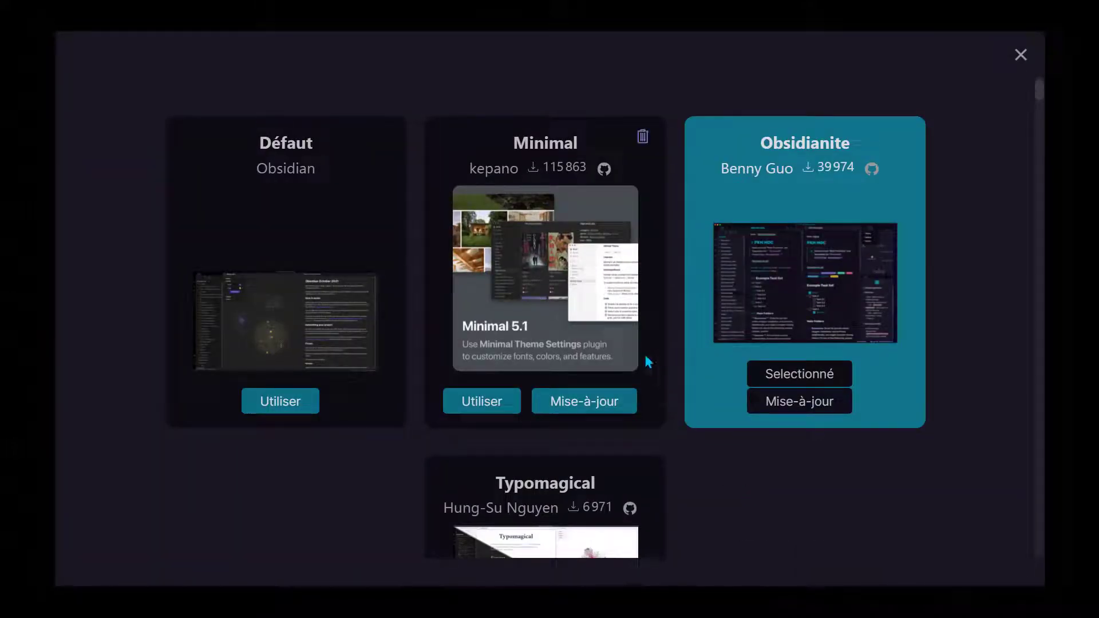
pyautogui.click(475, 407)
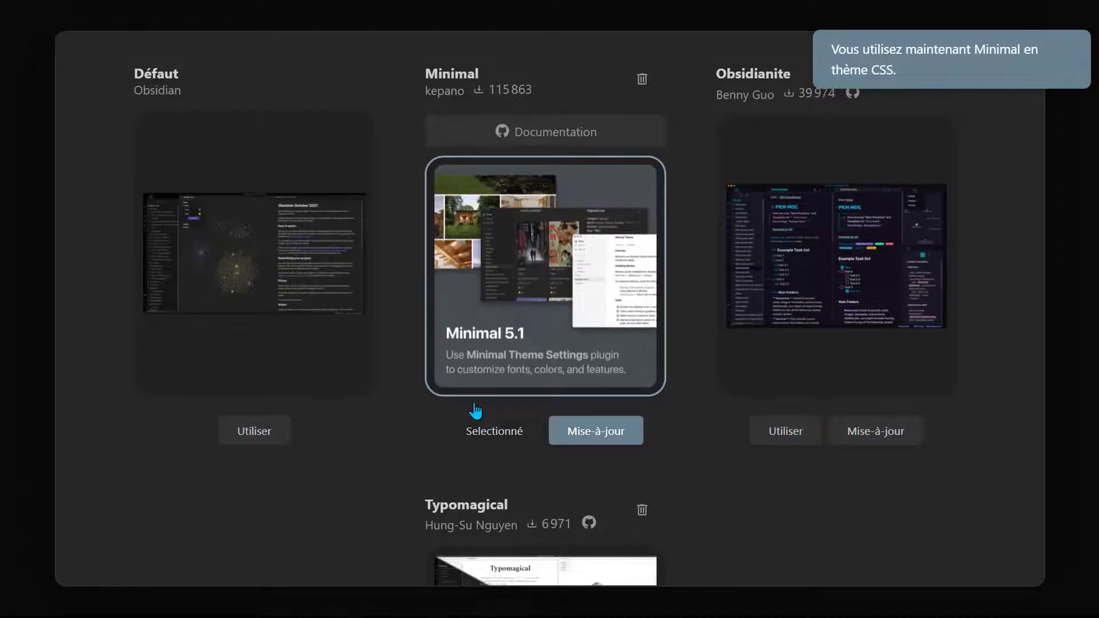
pyautogui.click(1085, 303)
pyautogui.click(1074, 299)
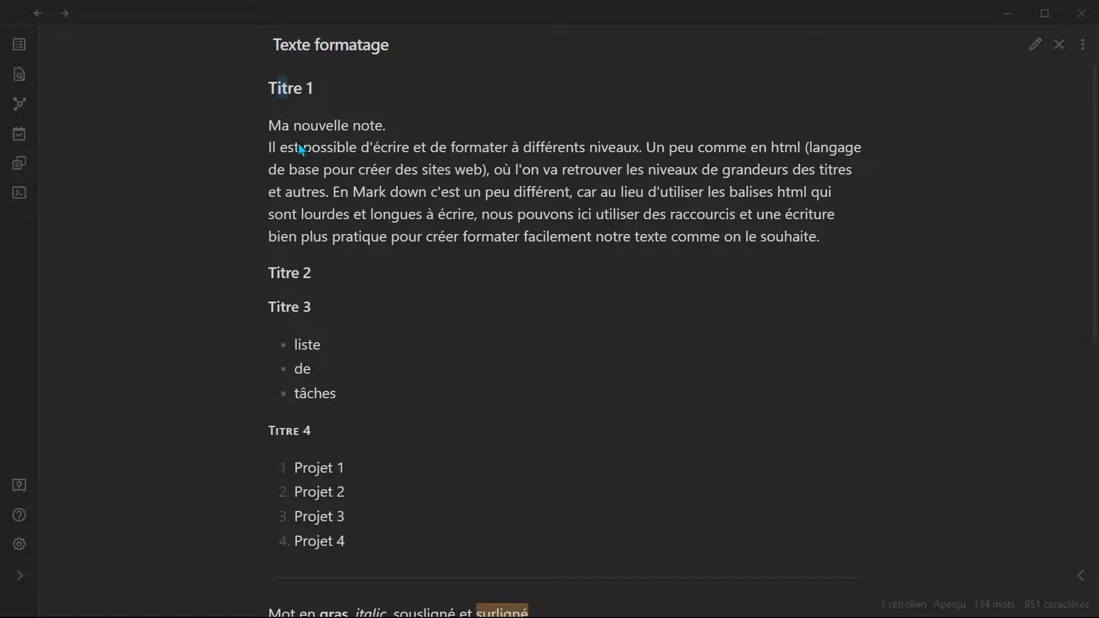
# Examine Minimal's dark rendering of the headings, lists, formatted words, link and table
pyautogui.scroll(-5, 299, 149)
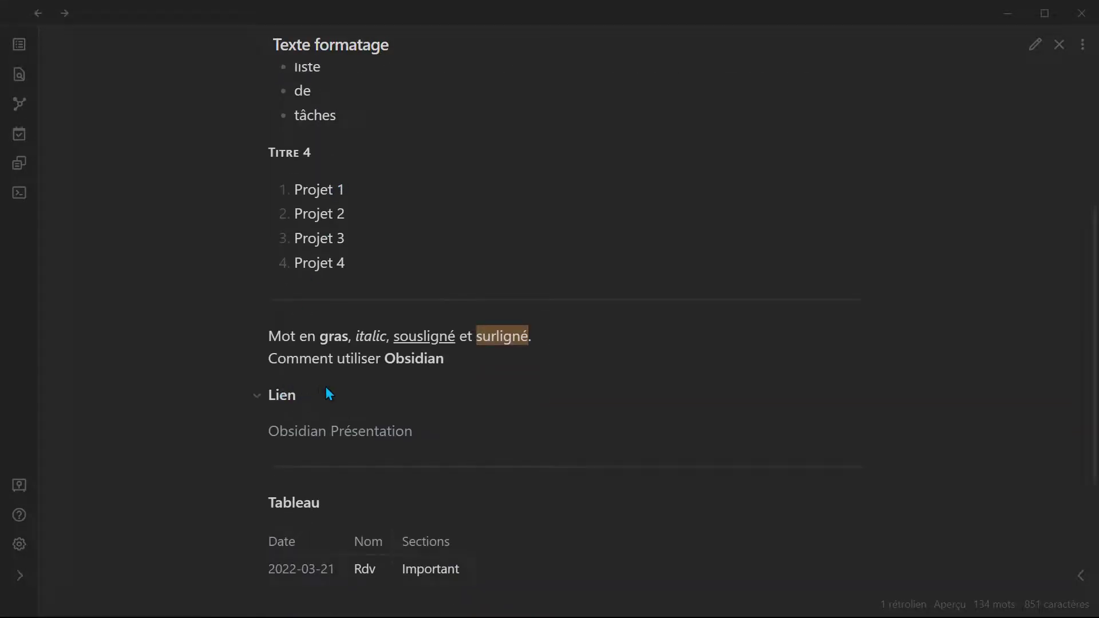
pyautogui.scroll(-2, 365, 416)
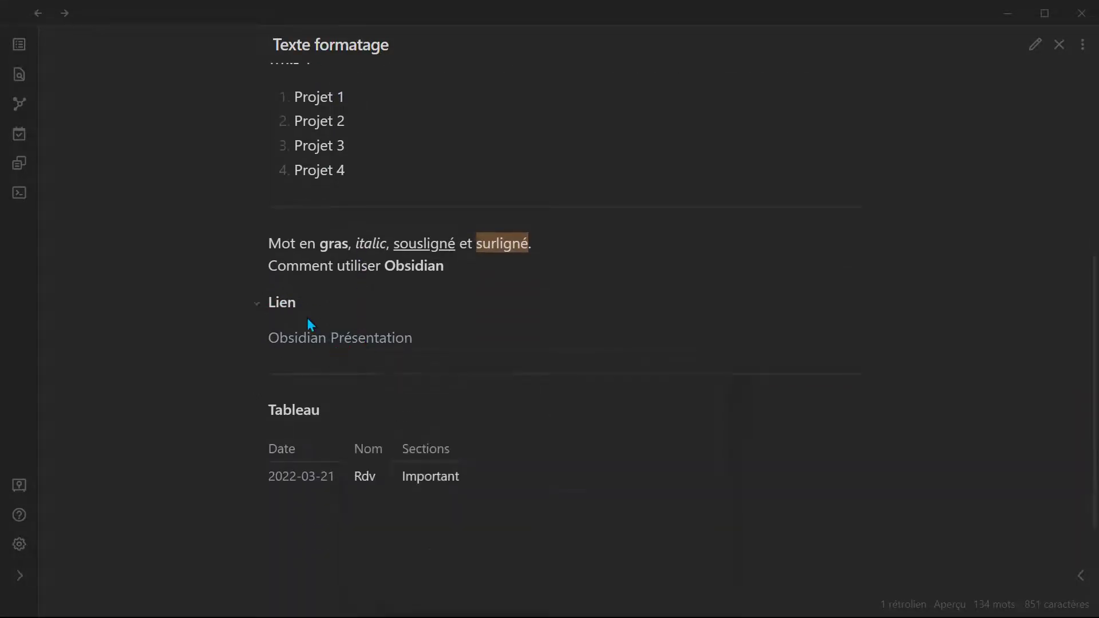
pyautogui.moveTo(293, 346)
pyautogui.scroll(7, 464, 355)
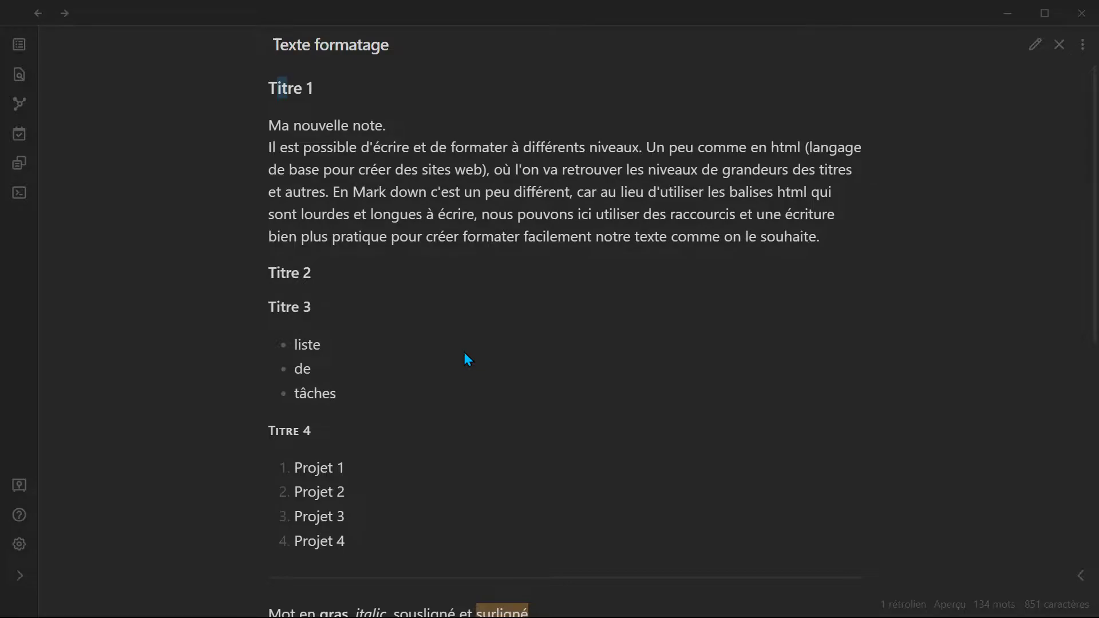
# Switch the Minimal theme to the light display mode with a command search for "clair"
pyautogui.hotkey('ctrl', 'p')
pyautogui.write('clair')
pyautogui.press('Return')
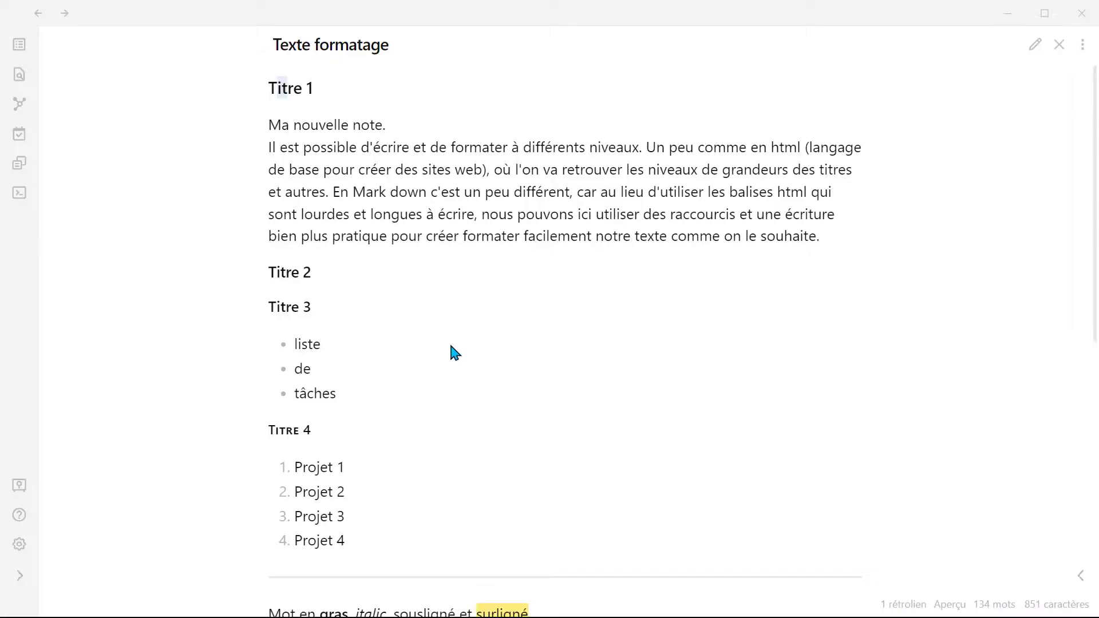
# Examine Minimal's light rendering of the selected paragraph text, highlighted word, link and table
pyautogui.moveTo(360, 147); pyautogui.dragTo(535, 213)
pyautogui.click(435, 208)
pyautogui.scroll(-7, 435, 208)
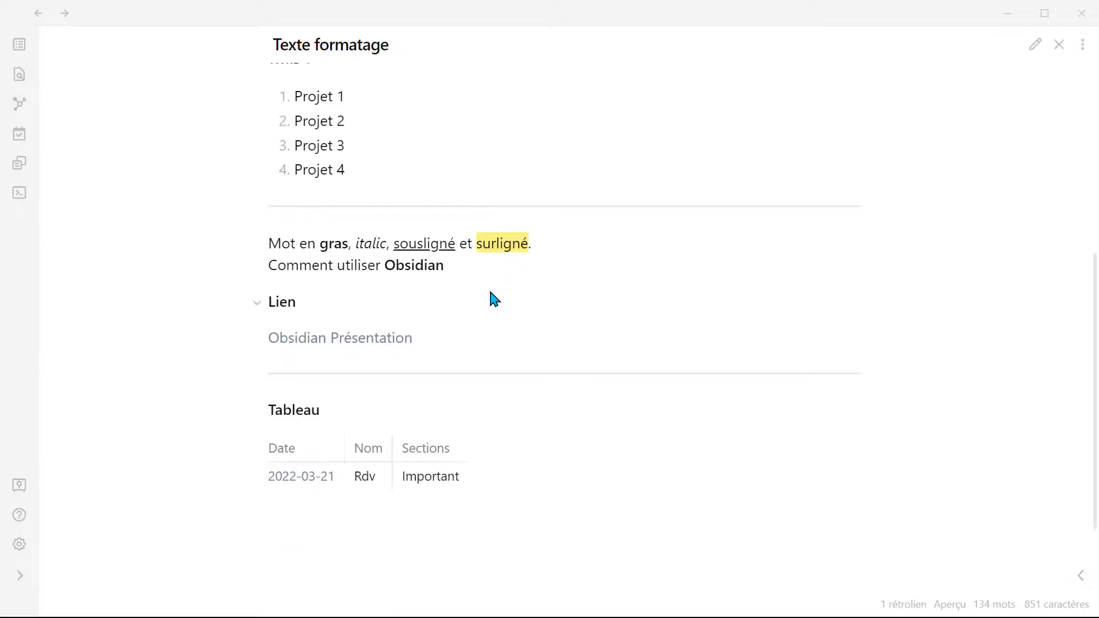
pyautogui.scroll(7, 489, 287)
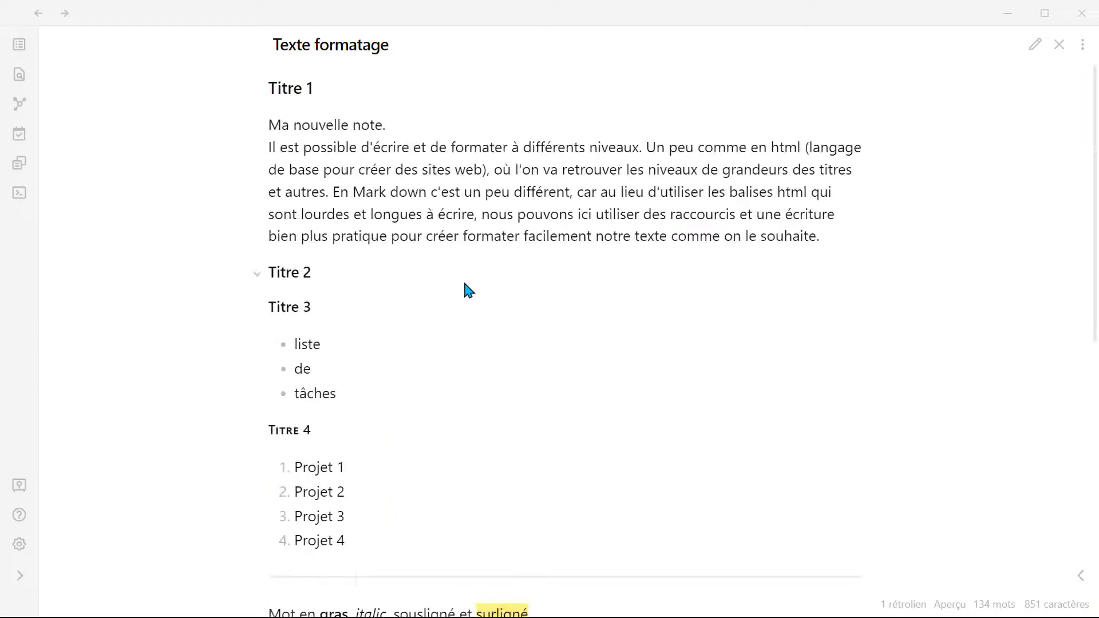
# Search the community plugins for "minima", then install and enable the Minimal Theme Settings plugin
pyautogui.click(19, 544)
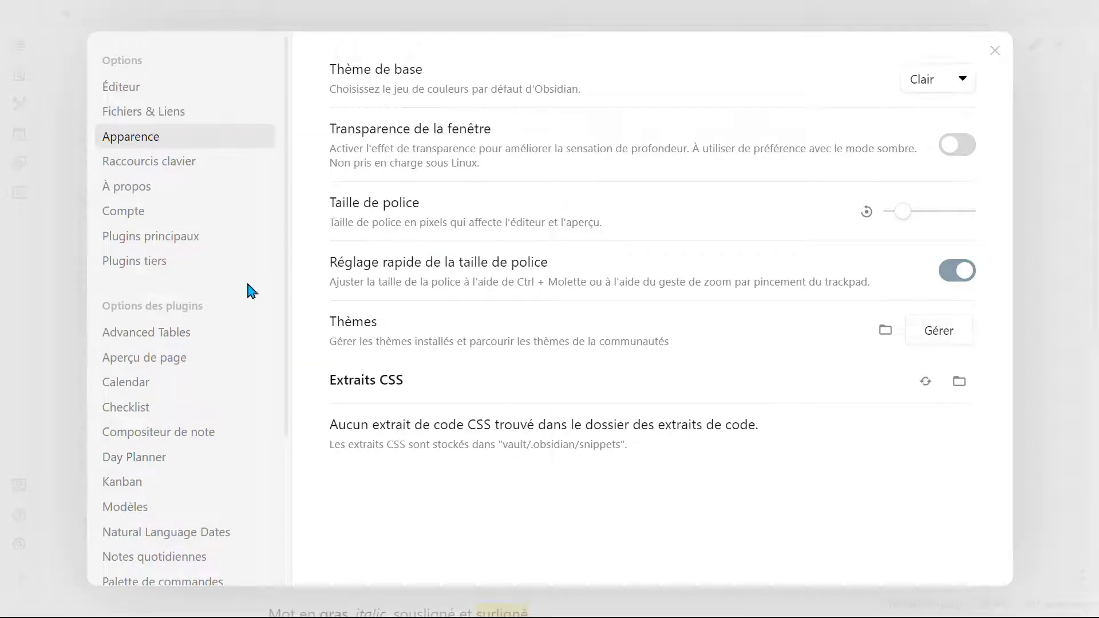
pyautogui.click(143, 263)
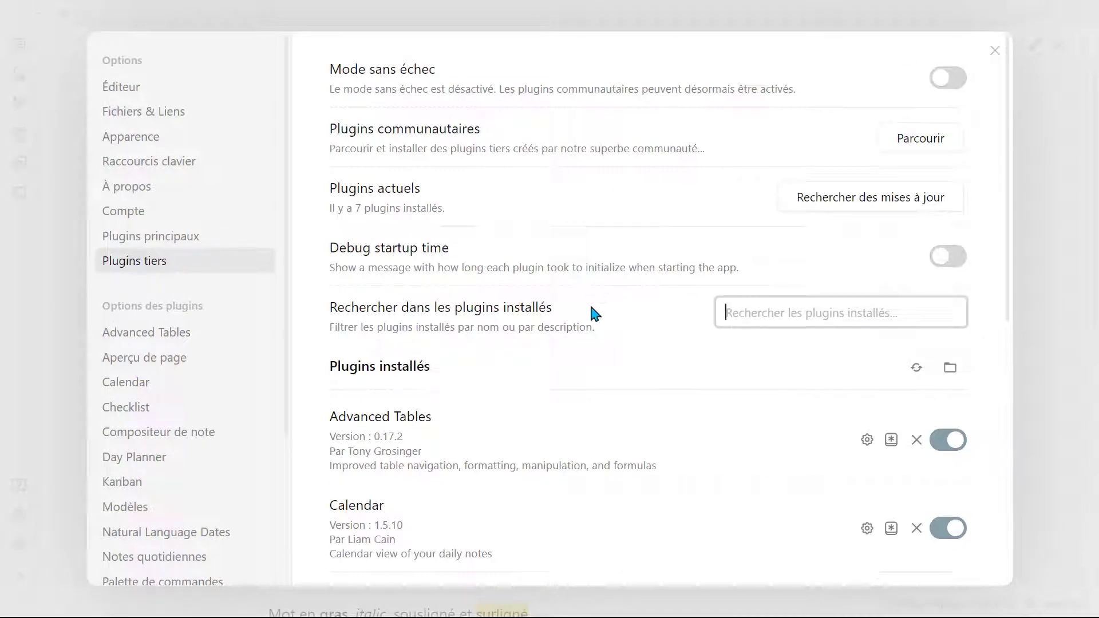
pyautogui.click(914, 143)
pyautogui.click(211, 68)
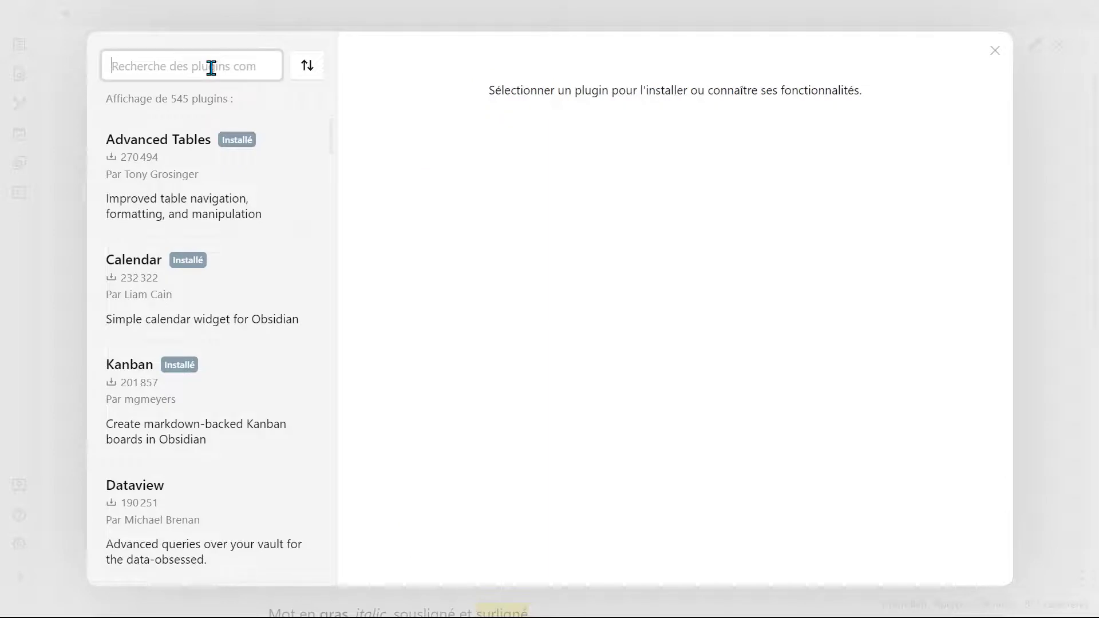
pyautogui.write('minima')
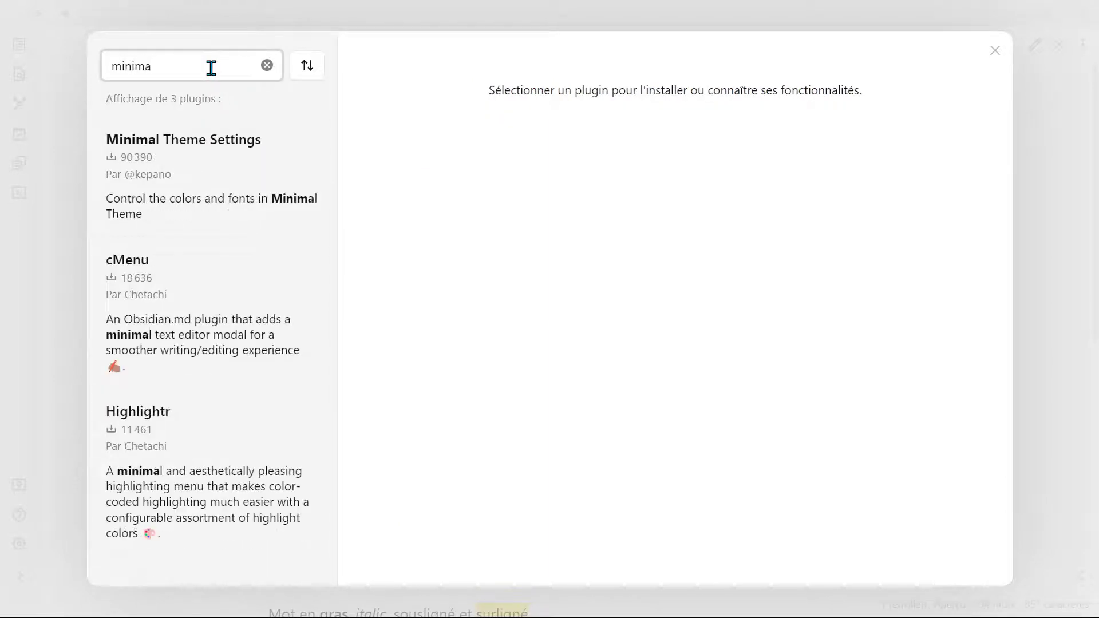
pyautogui.click(233, 184)
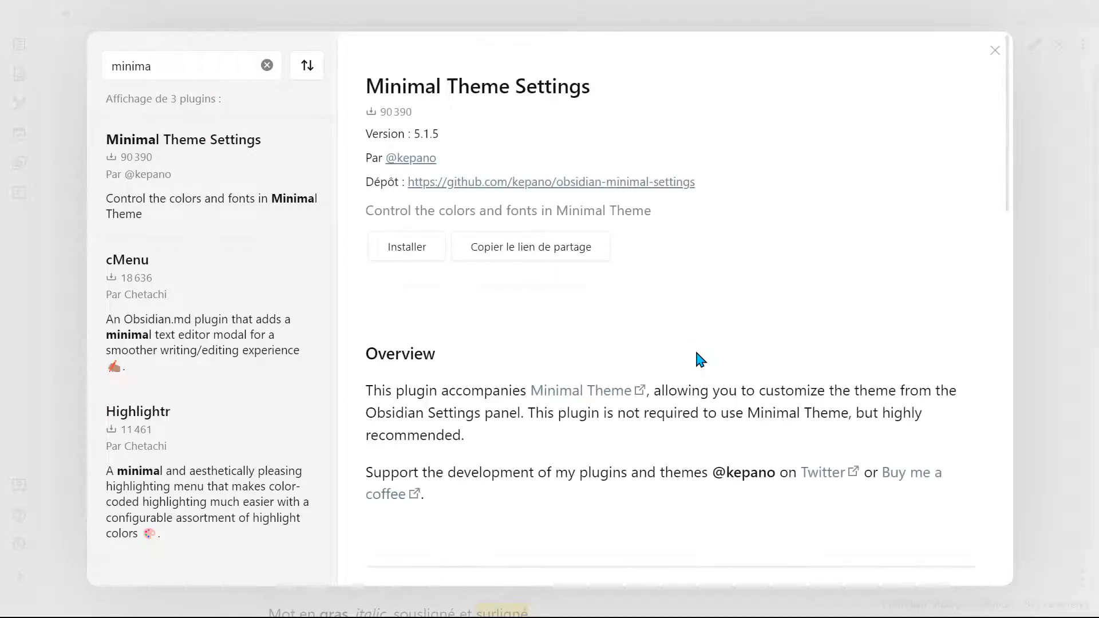
pyautogui.click(405, 248)
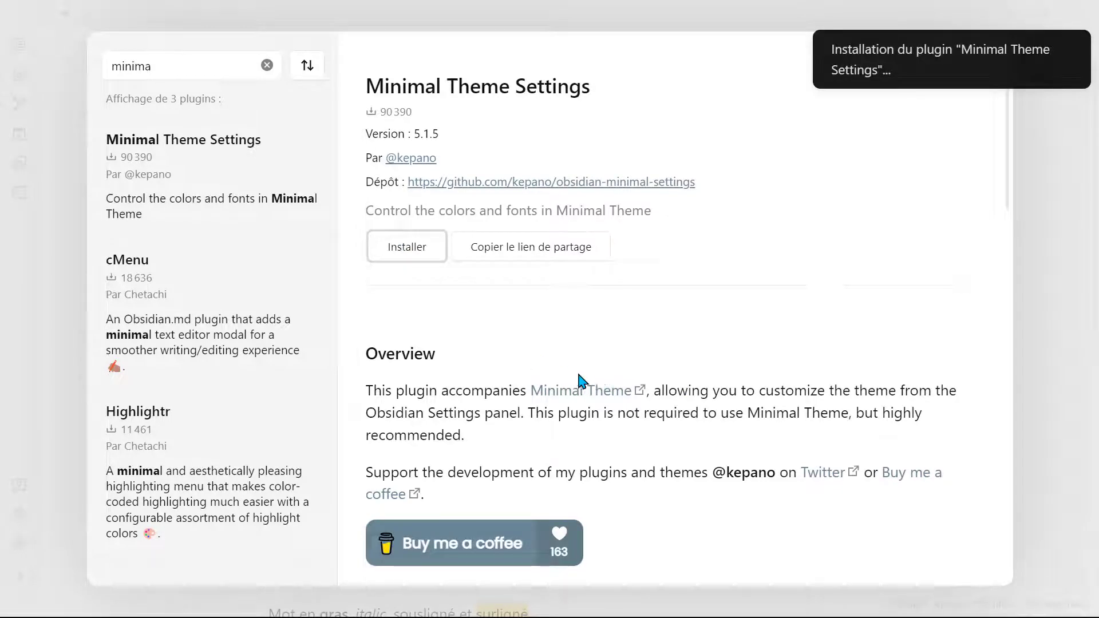
pyautogui.click(402, 250)
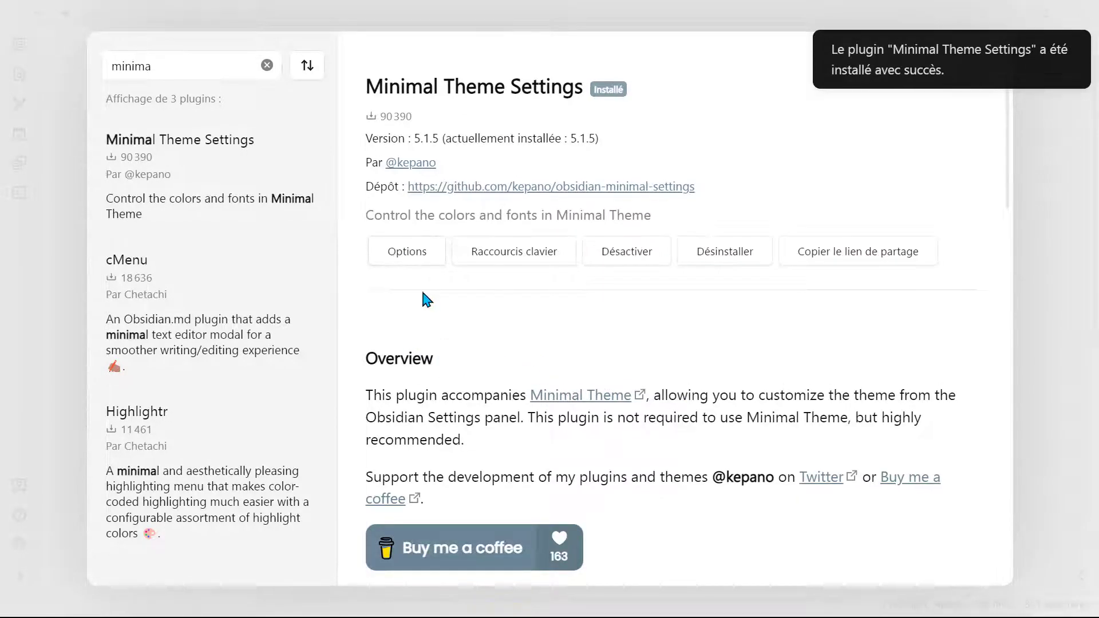
# Open the Minimal Theme Settings options and review the available color scheme, interface and typography settings
pyautogui.click(406, 251)
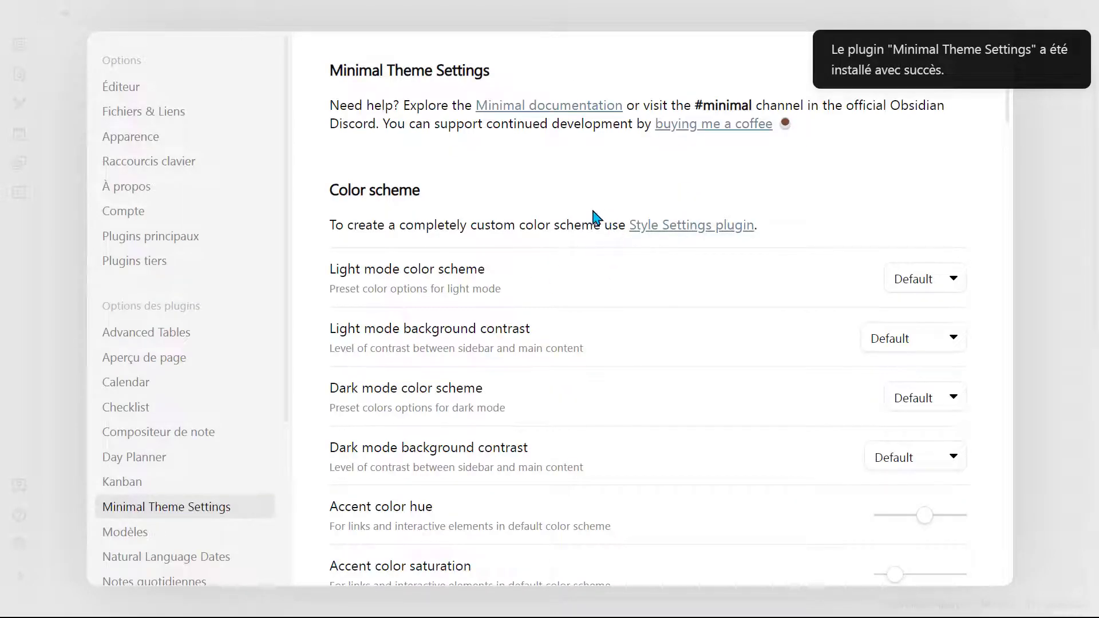
pyautogui.scroll(-14, 629, 243)
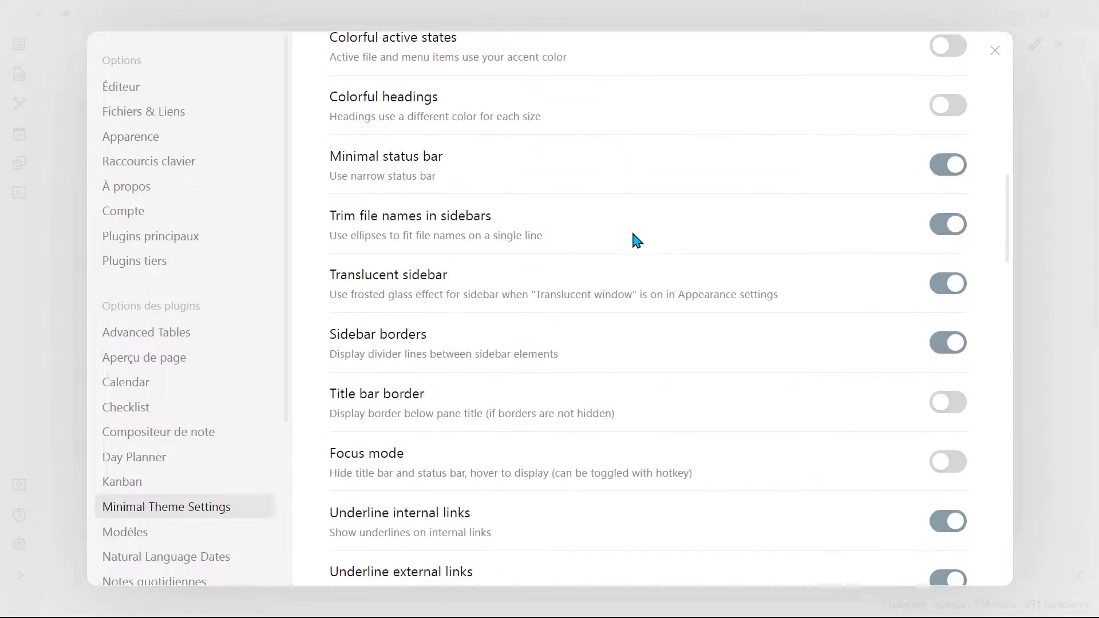
pyautogui.scroll(-15, 635, 239)
pyautogui.scroll(20, 632, 238)
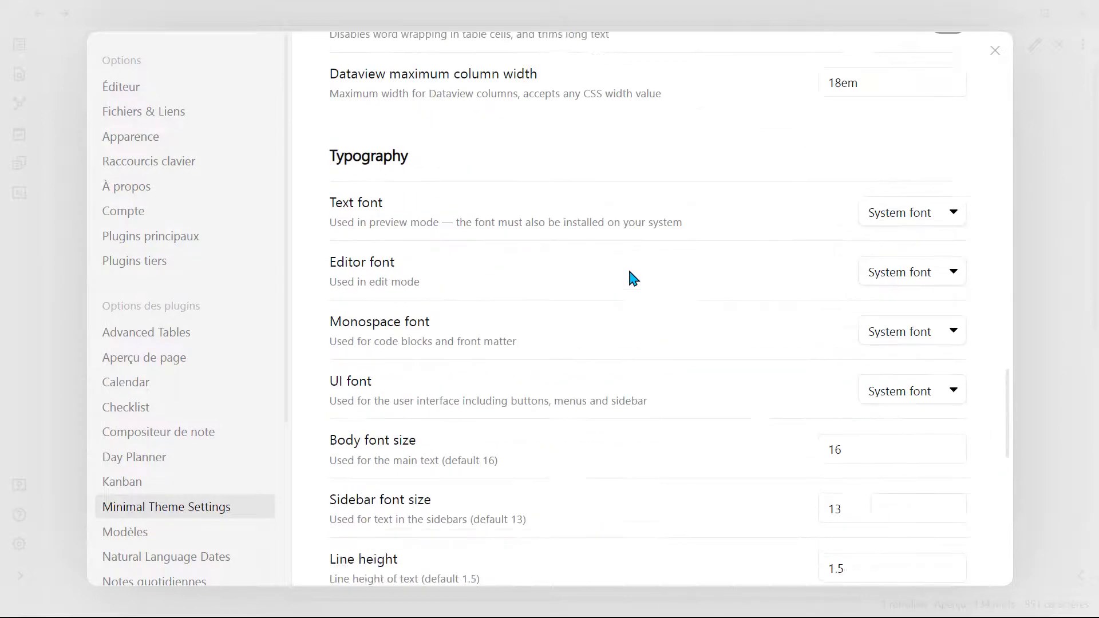
pyautogui.scroll(6, 631, 313)
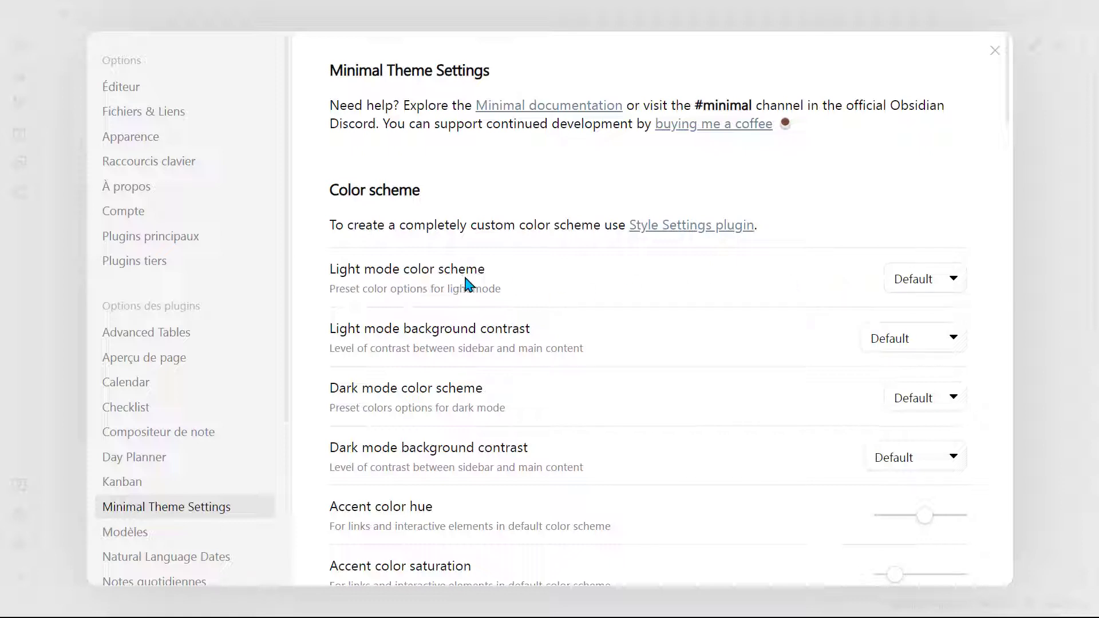
# Try the Gruvbox color scheme for light mode and return it to Default
pyautogui.click(944, 281)
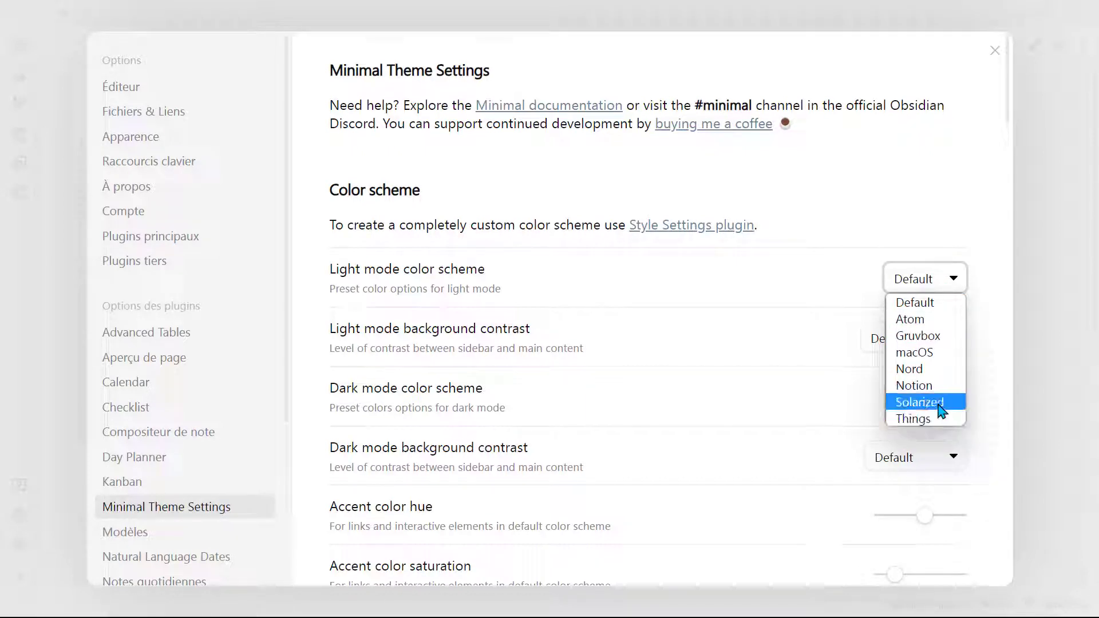
pyautogui.click(942, 339)
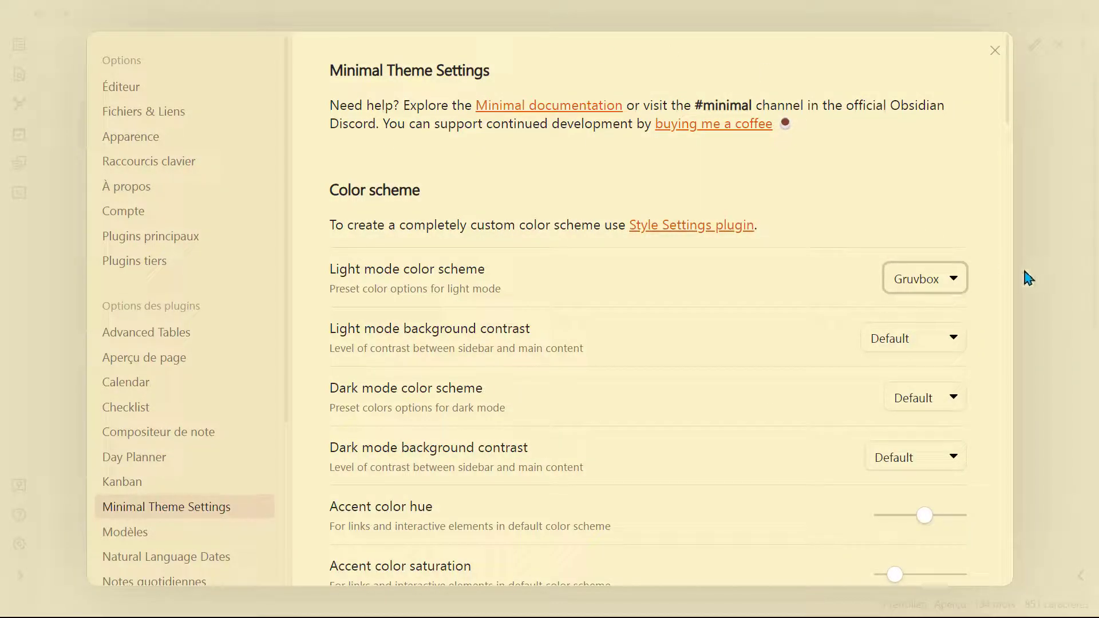
pyautogui.click(955, 281)
pyautogui.click(935, 301)
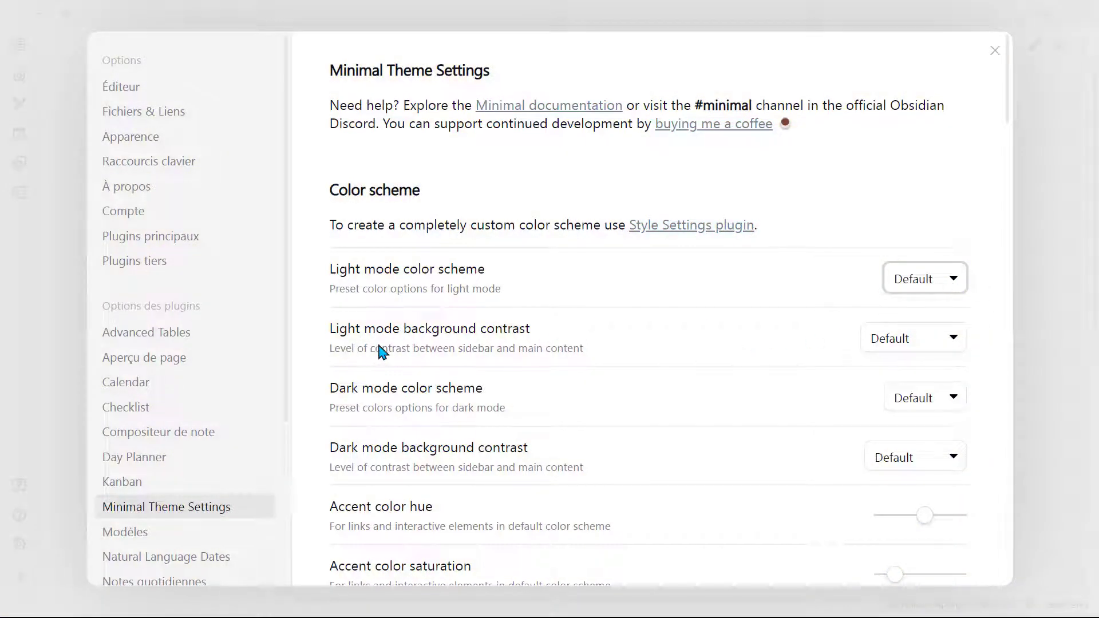
# Review the light mode background contrast choices and the plugin's accent color, Features, Layout and Tables settings
pyautogui.click(952, 339)
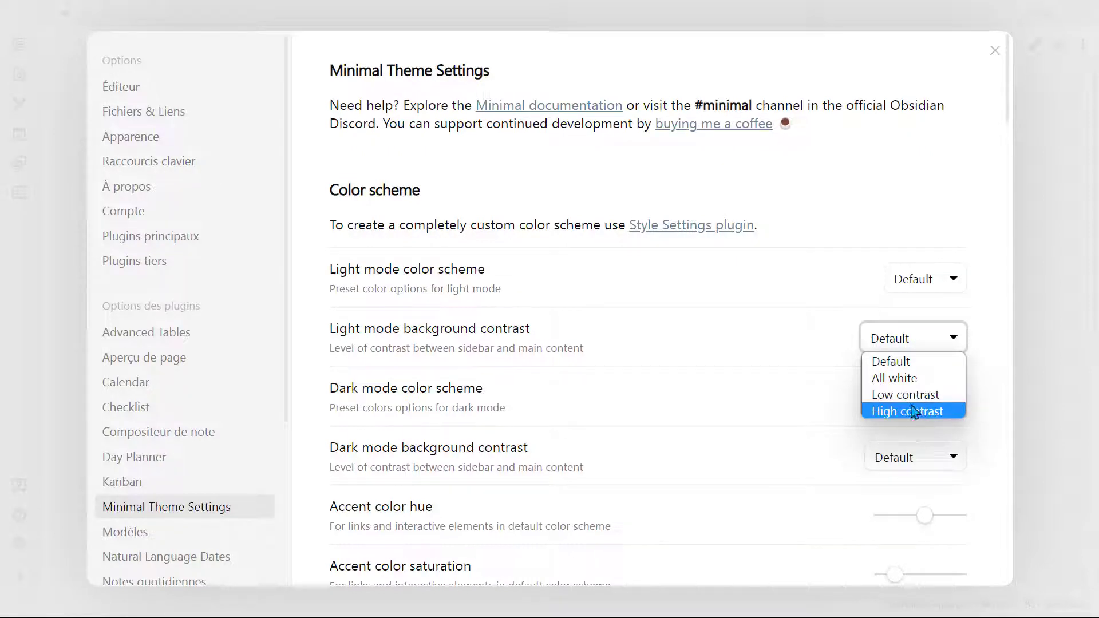
pyautogui.click(913, 336)
pyautogui.scroll(-5, 771, 366)
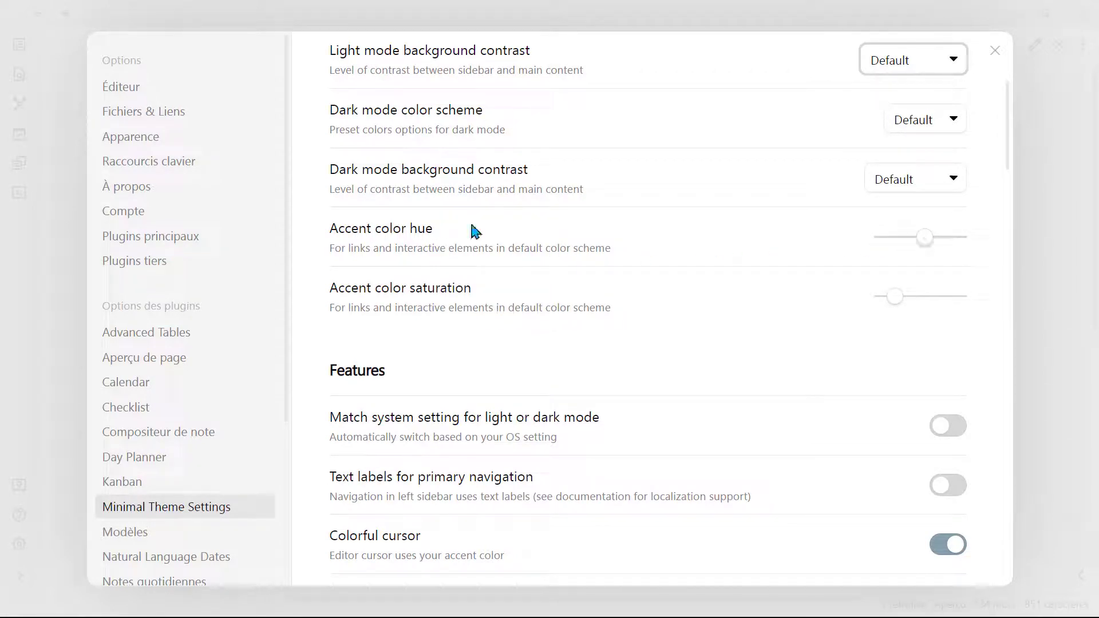
pyautogui.scroll(-5, 618, 304)
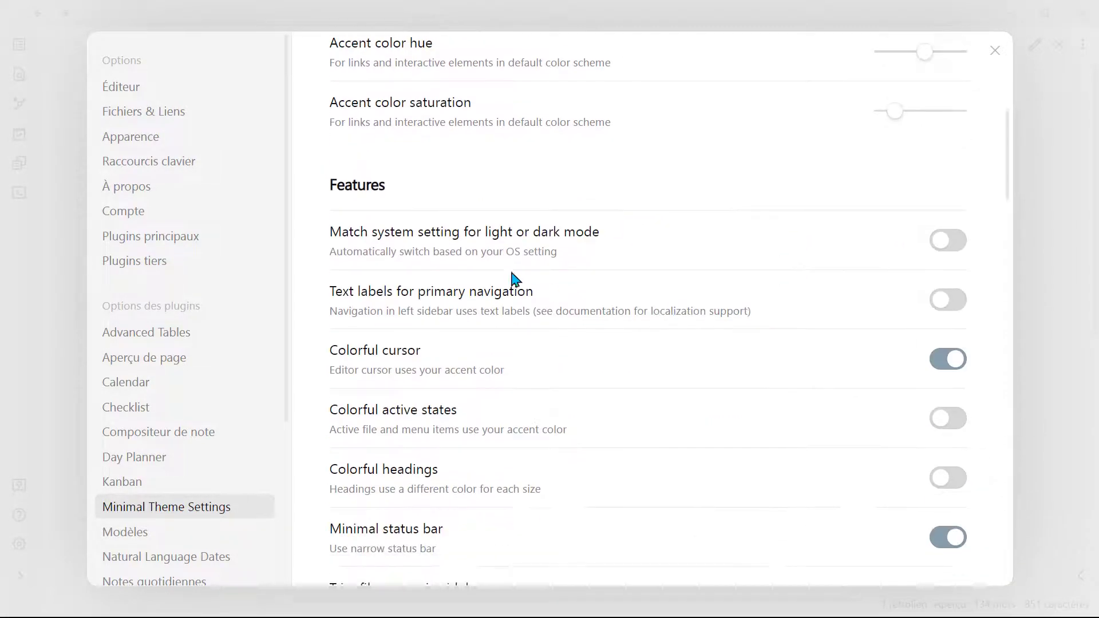
pyautogui.scroll(-10, 567, 195)
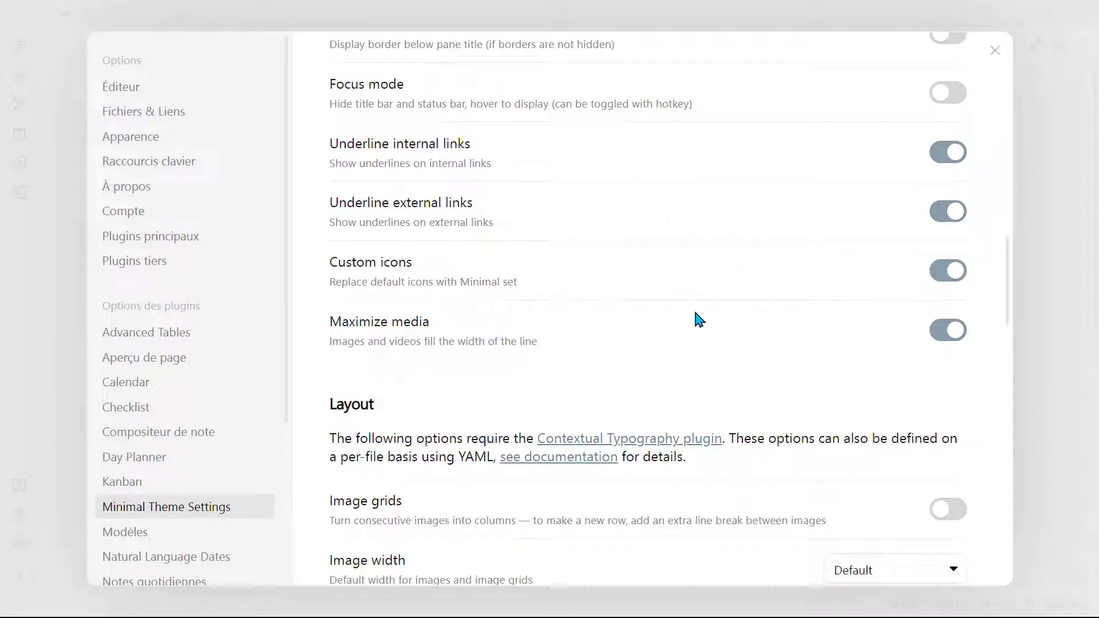
pyautogui.scroll(-4, 658, 330)
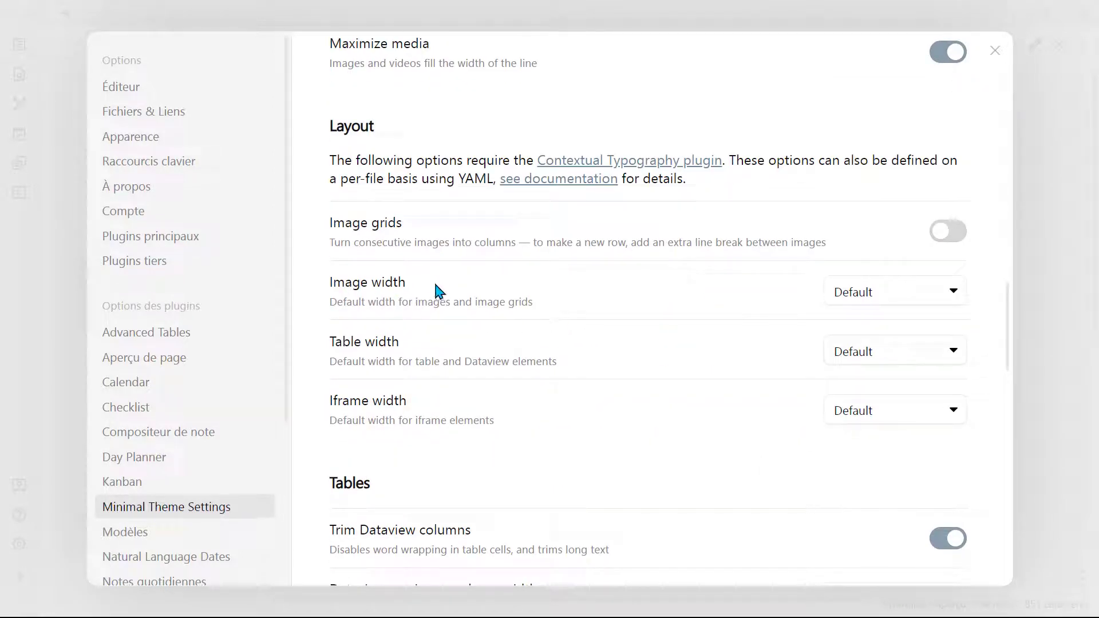
pyautogui.scroll(-4, 544, 398)
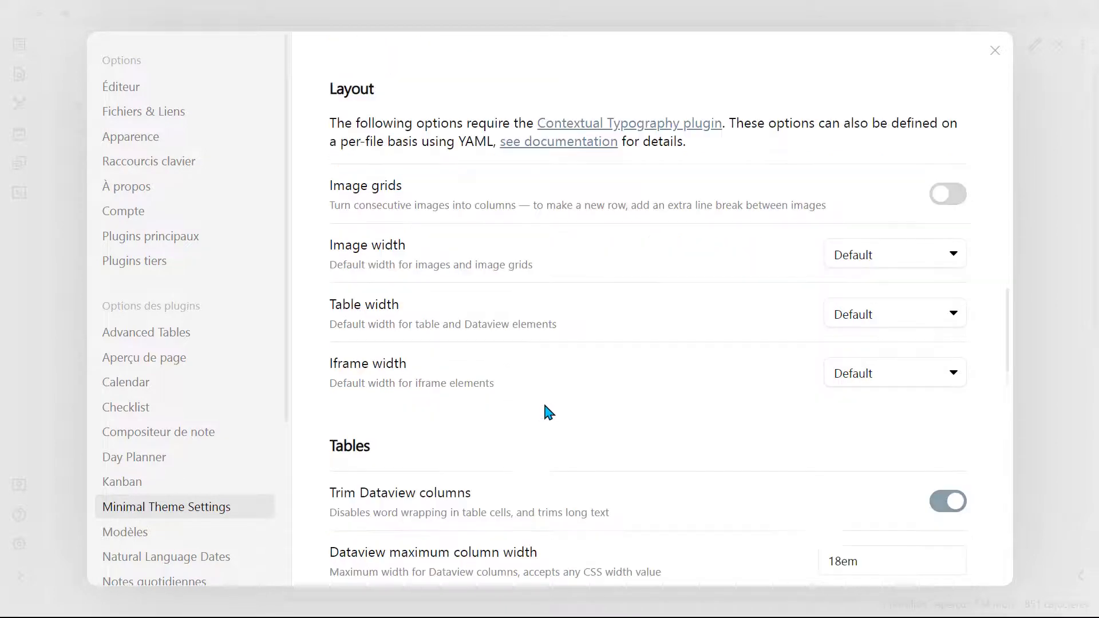
pyautogui.scroll(-3, 545, 400)
pyautogui.scroll(-2, 545, 400)
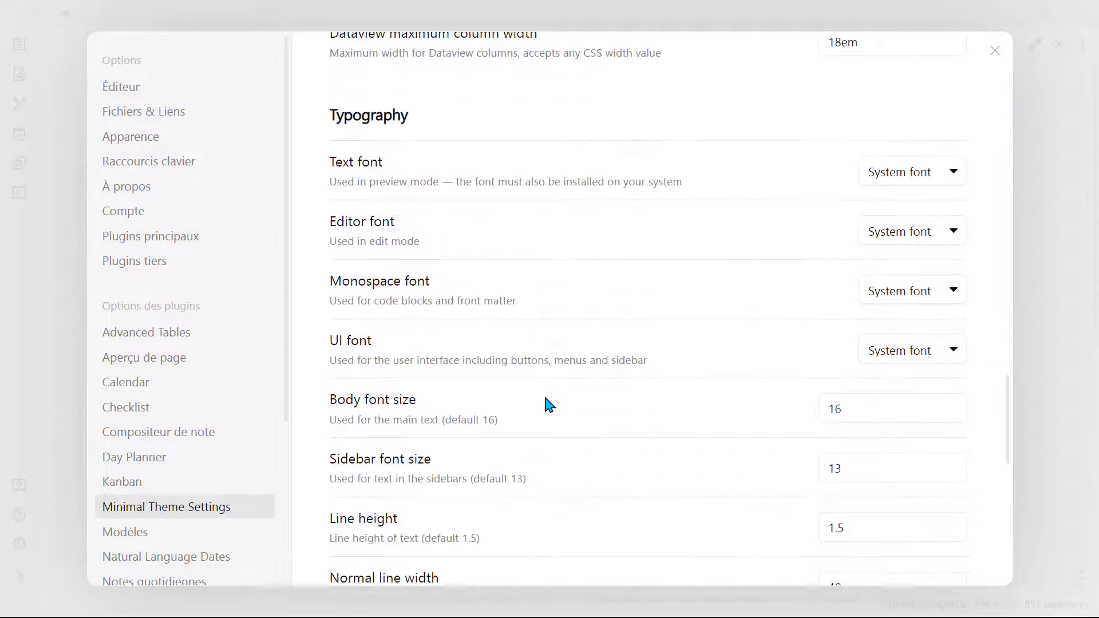
# Review the text font choices and the remaining typography, line width and custom font settings
pyautogui.click(938, 174)
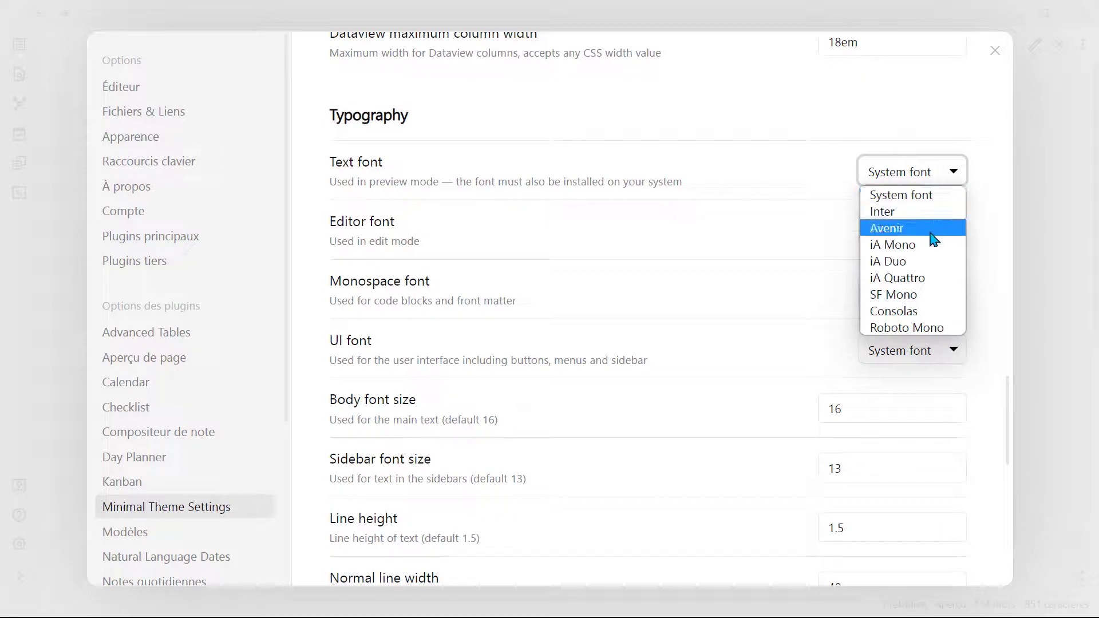
pyautogui.click(920, 196)
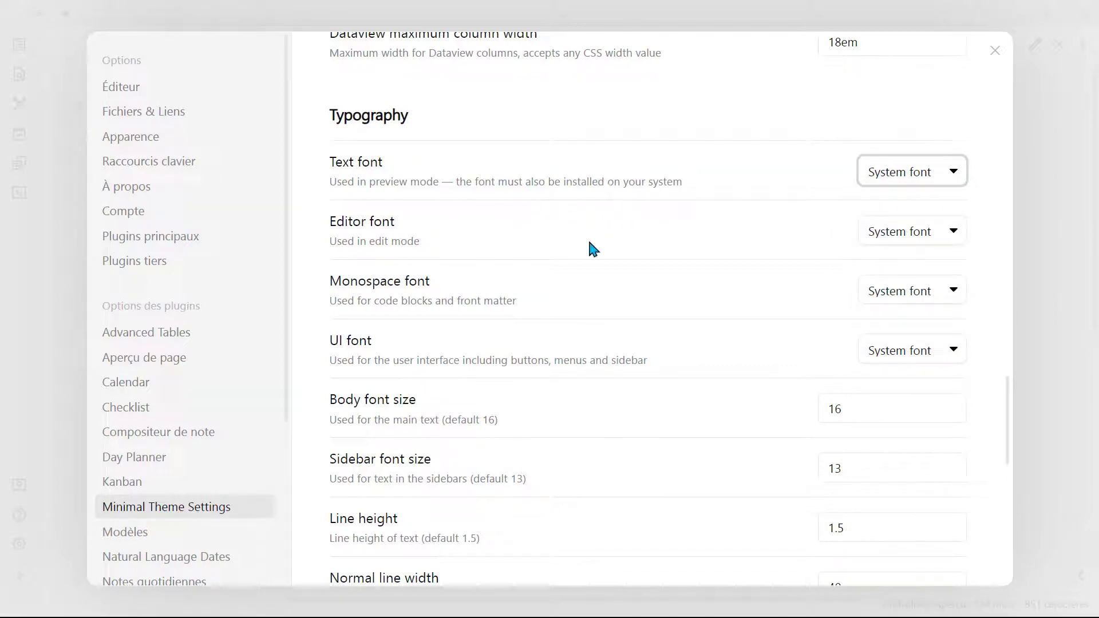
pyautogui.scroll(-2, 784, 207)
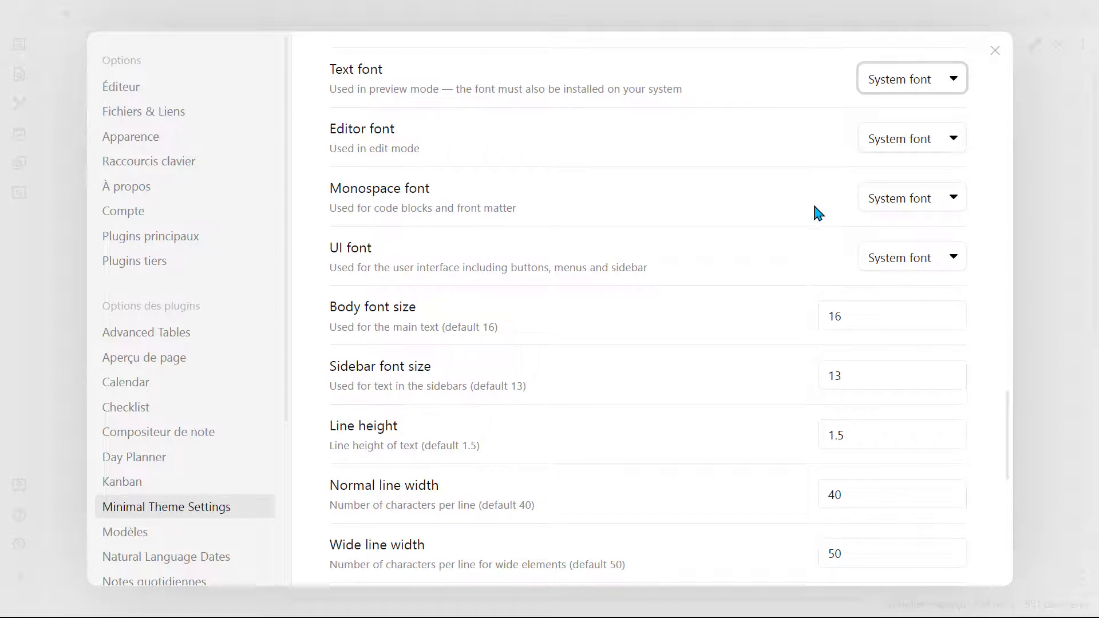
pyautogui.scroll(-2, 814, 206)
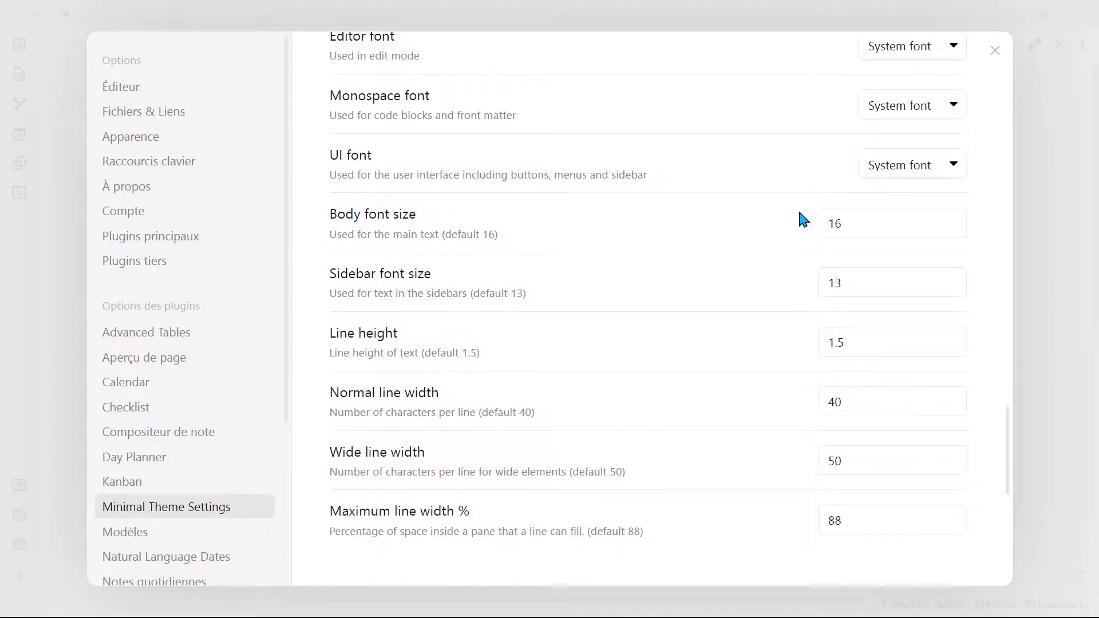
pyautogui.scroll(-6, 785, 223)
pyautogui.scroll(-4, 762, 280)
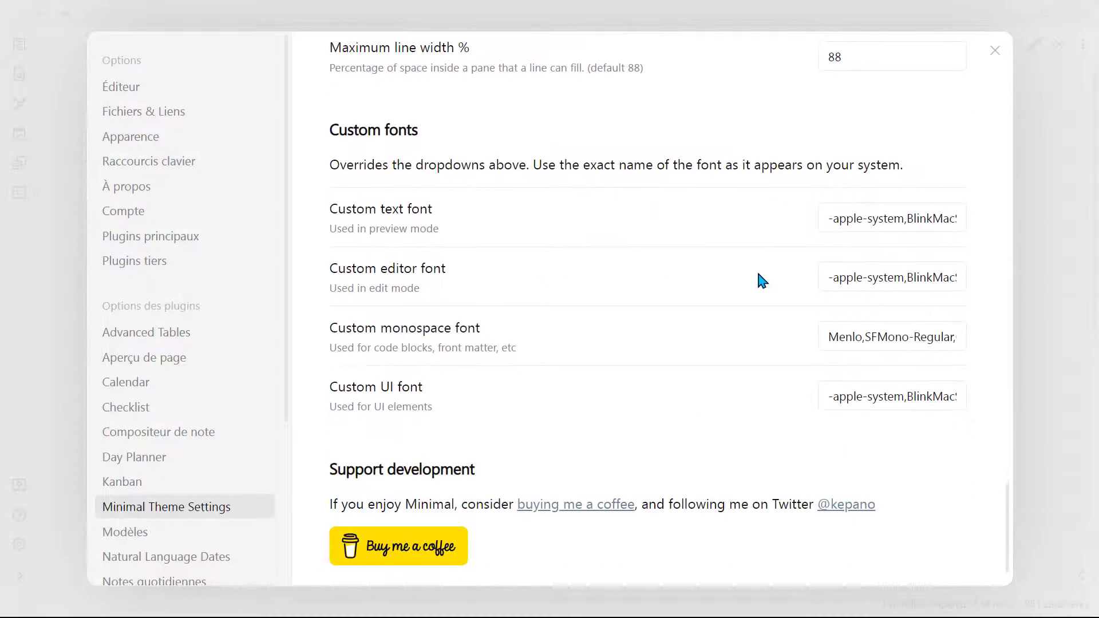
pyautogui.scroll(15, 750, 286)
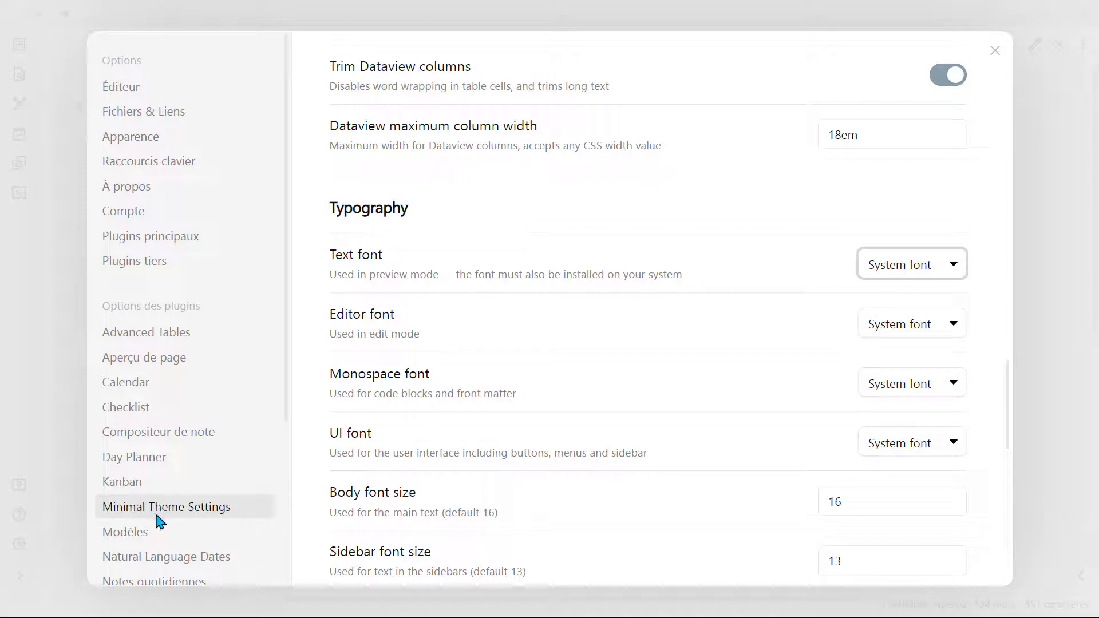
pyautogui.scroll(20, 719, 436)
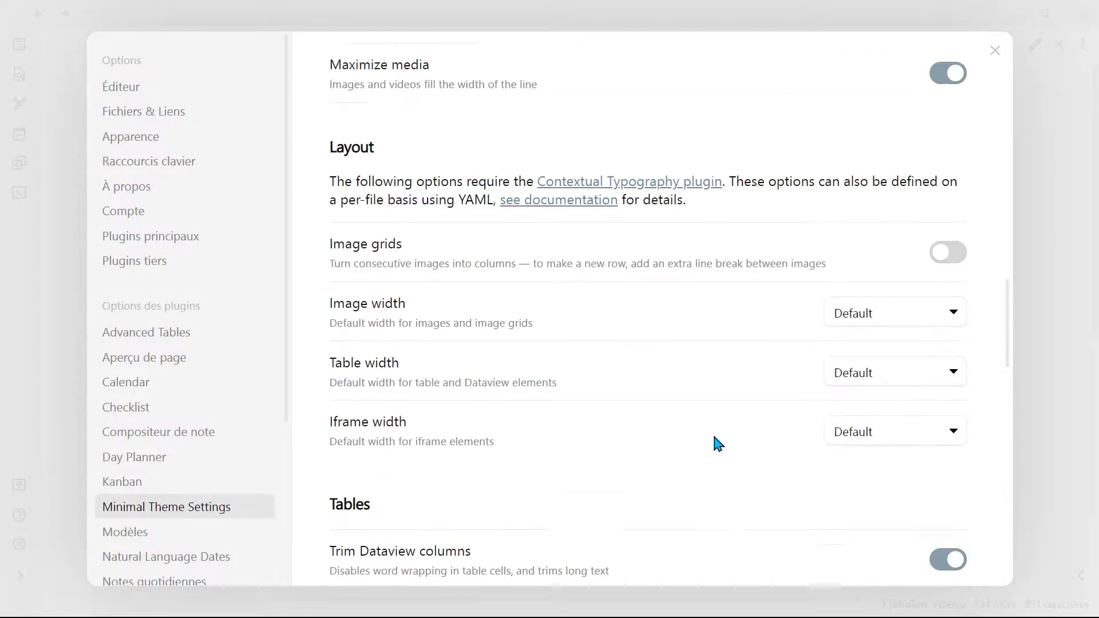
pyautogui.scroll(4, 498, 265)
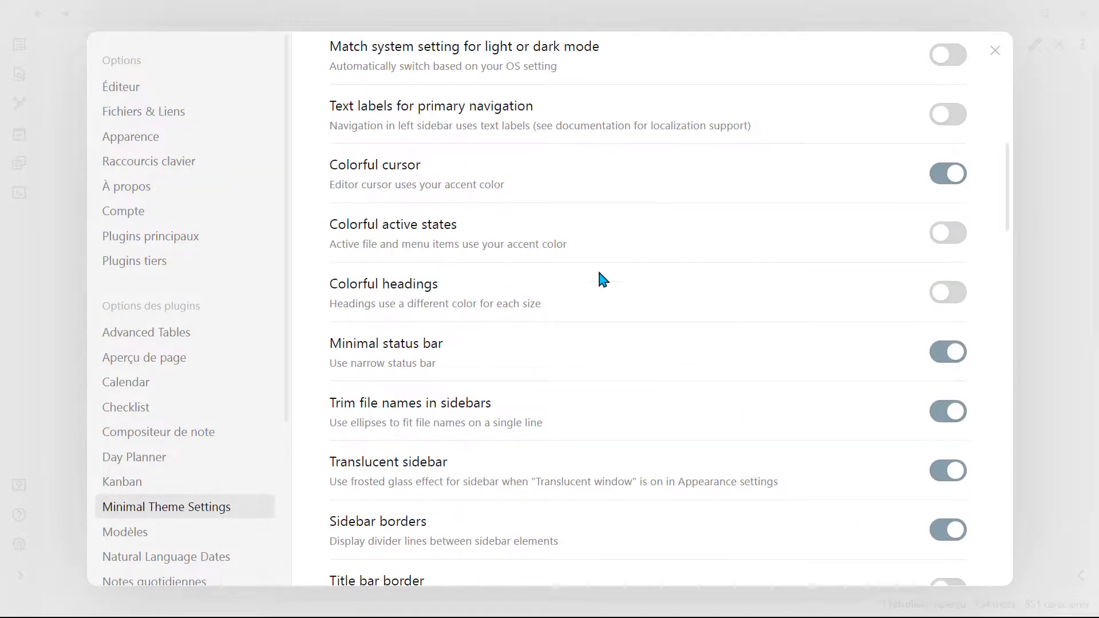
pyautogui.scroll(12, 743, 283)
pyautogui.scroll(1, 704, 241)
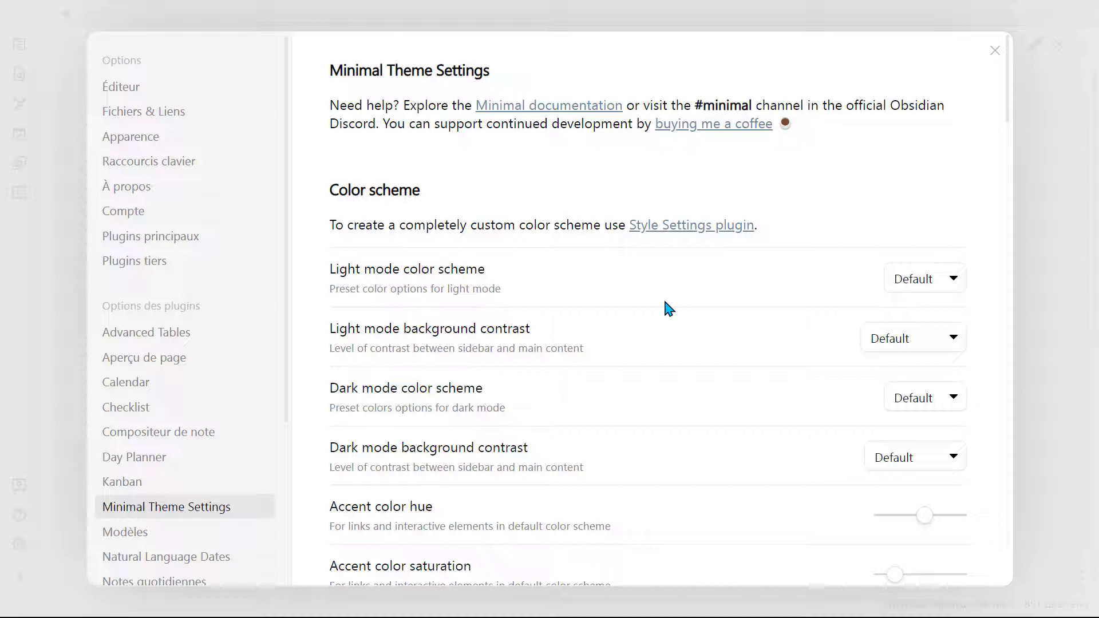
# Leave the settings, open the graph view and move one linked node closer to the middle of the graph
pyautogui.click(1061, 275)
pyautogui.click(20, 106)
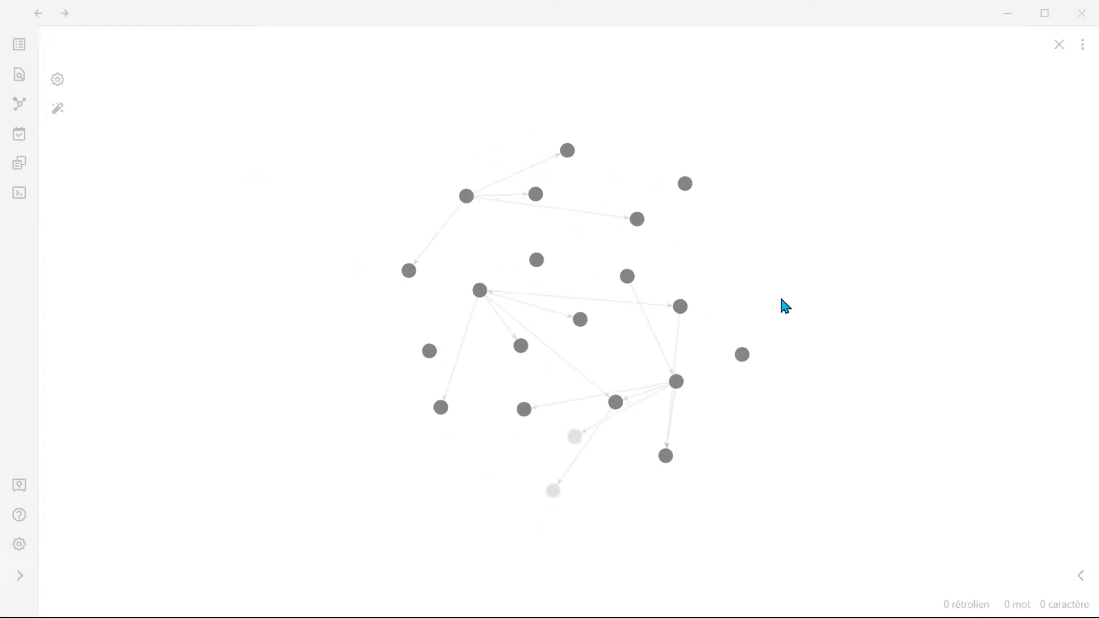
pyautogui.moveTo(689, 314); pyautogui.dragTo(599, 306)
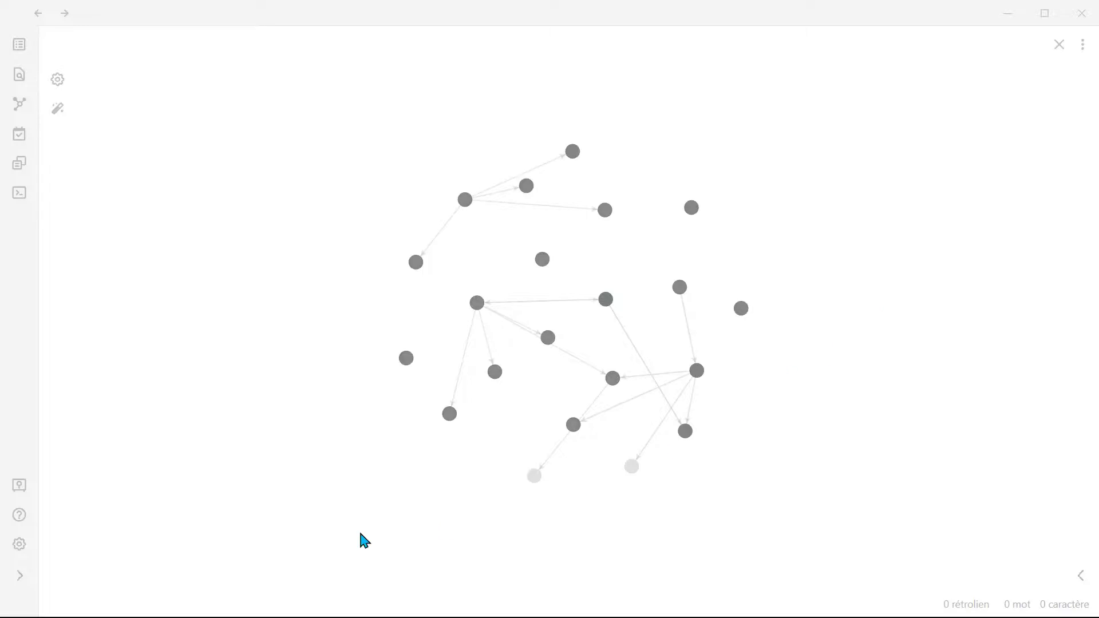
# Open the theme manager from the appearance settings and look through the installed themes
pyautogui.click(19, 543)
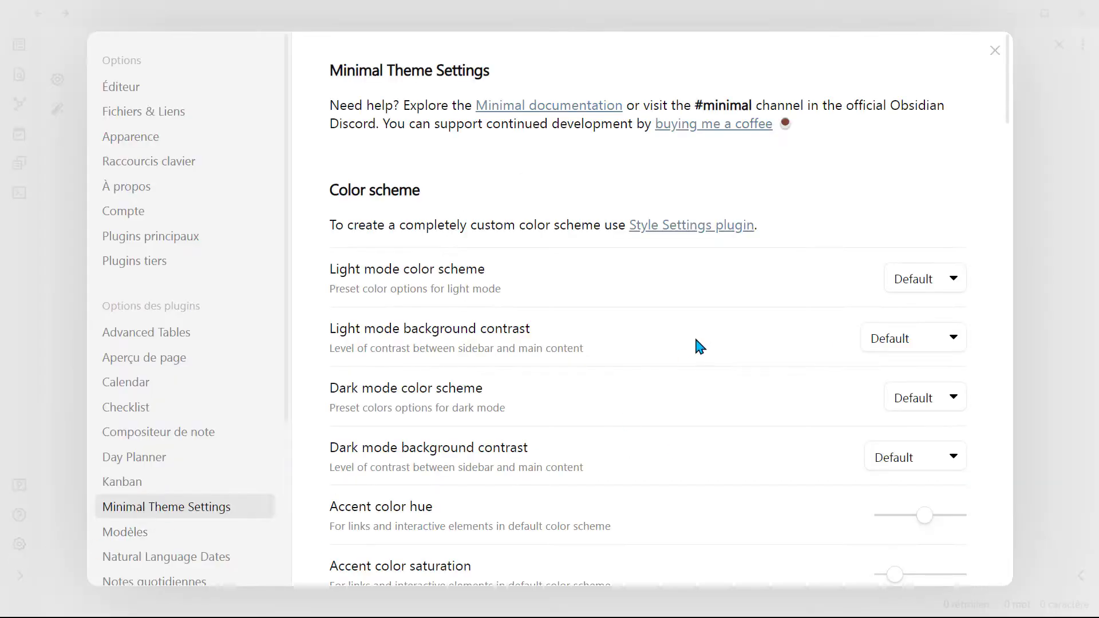
pyautogui.click(203, 146)
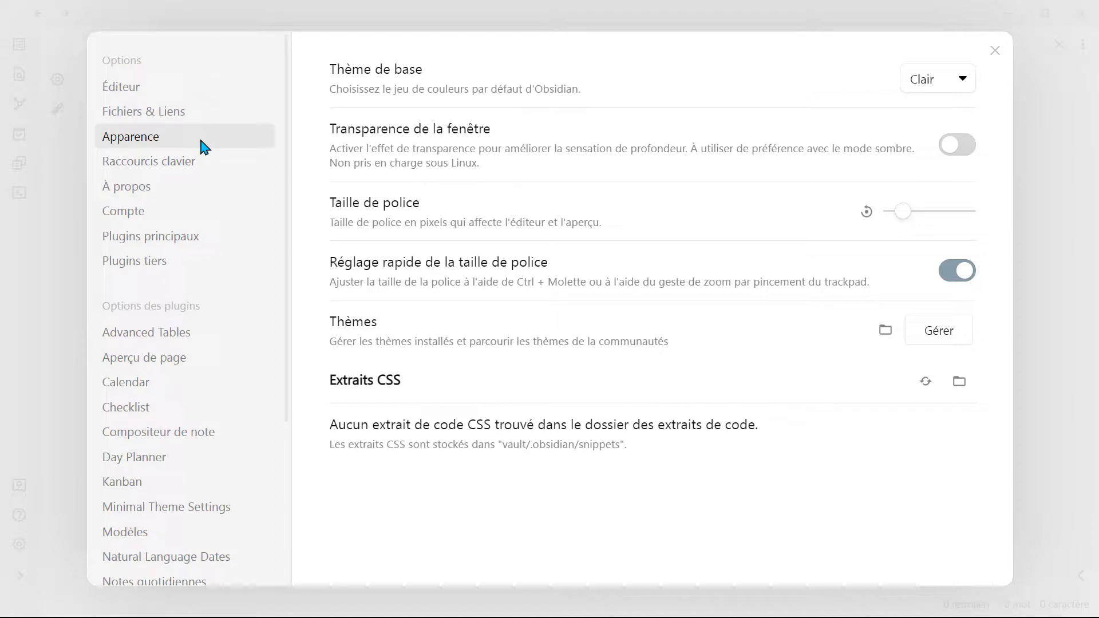
pyautogui.click(957, 324)
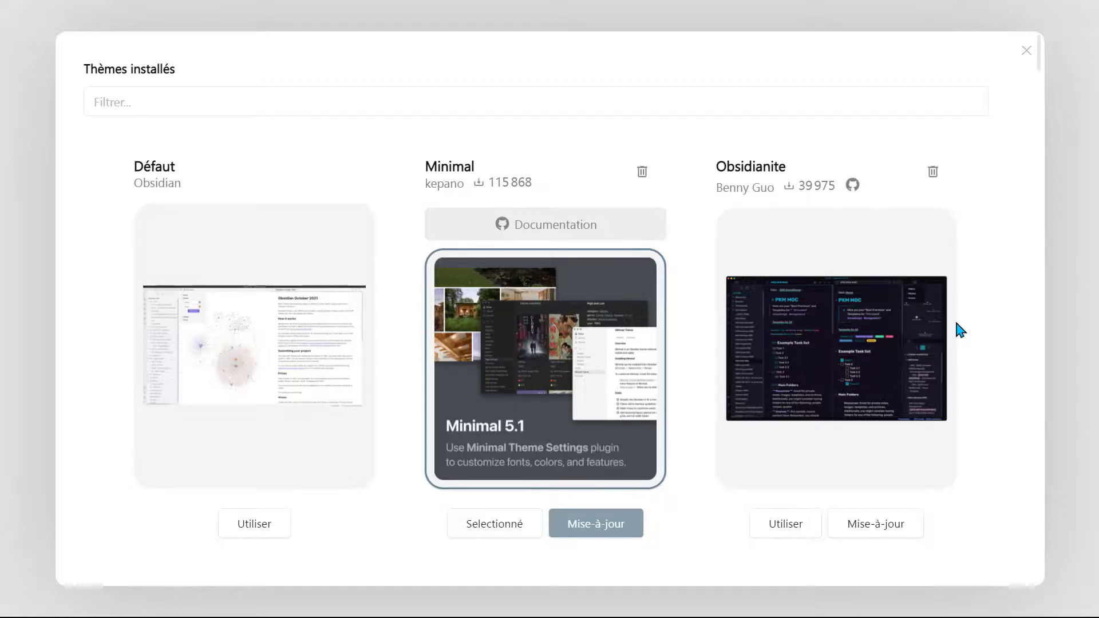
pyautogui.scroll(-2, 957, 323)
pyautogui.scroll(-3, 960, 331)
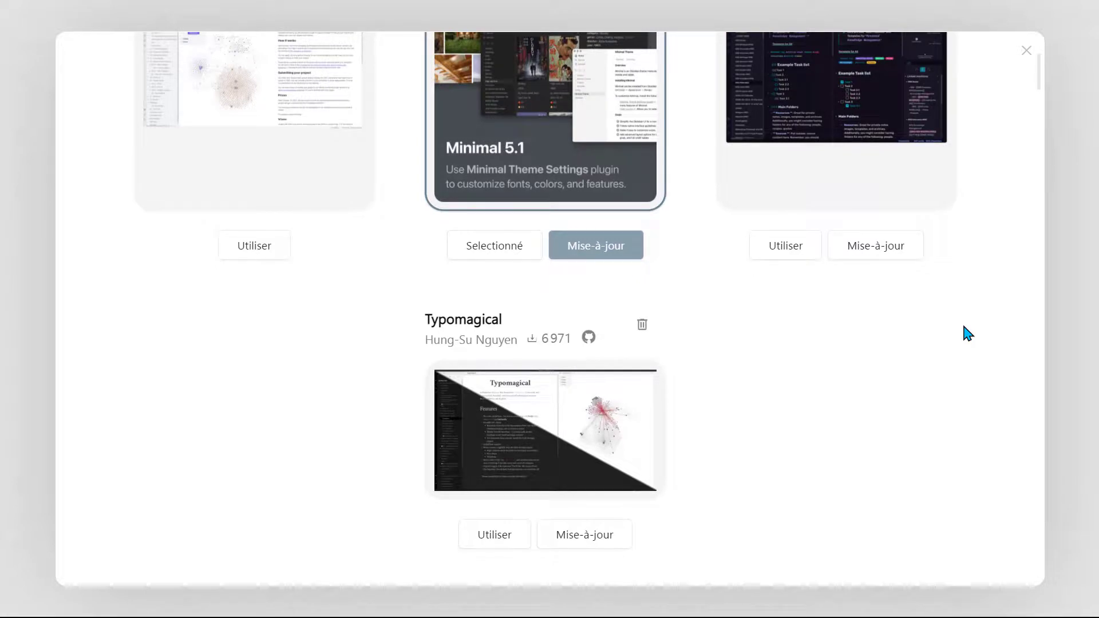
# Browse the community themes that support light mode, comparing their preview images
pyautogui.scroll(-8, 964, 327)
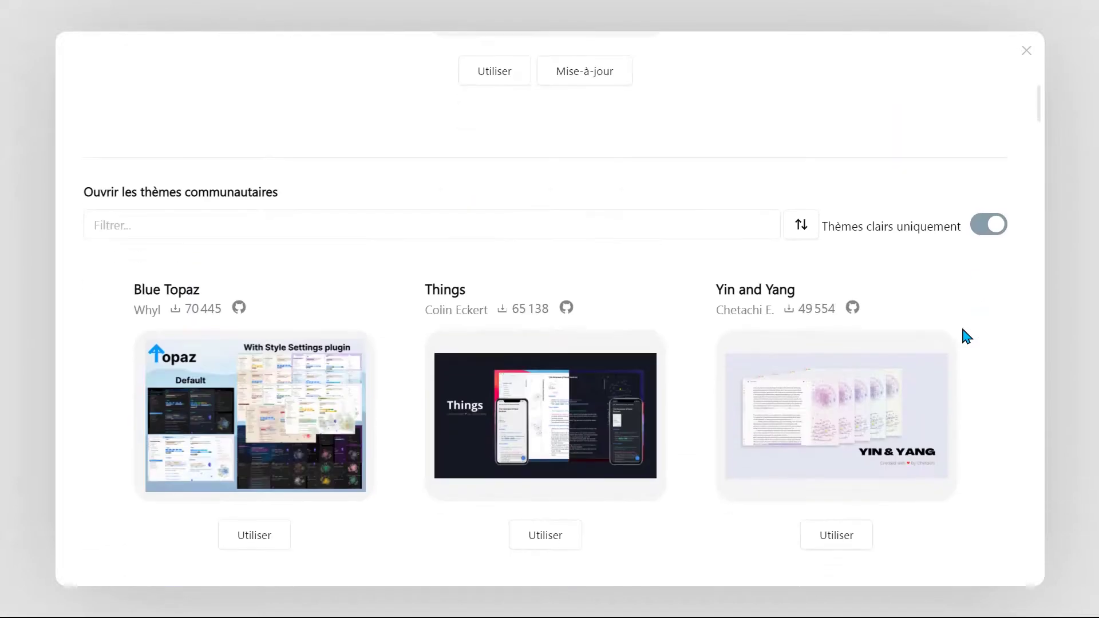
pyautogui.scroll(-6, 981, 337)
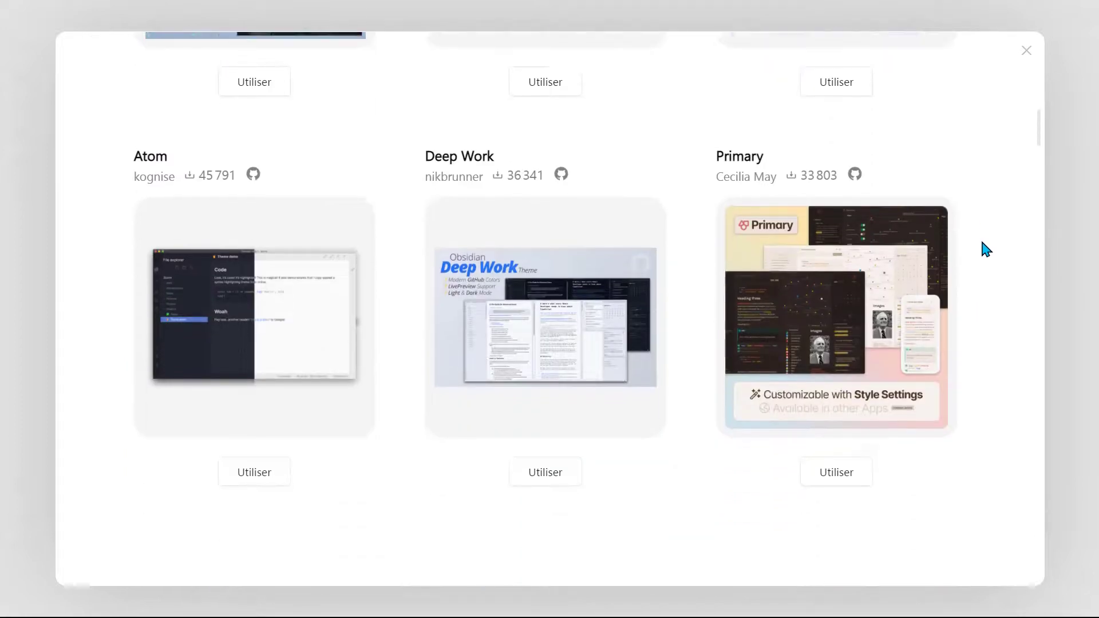
pyautogui.scroll(4, 981, 246)
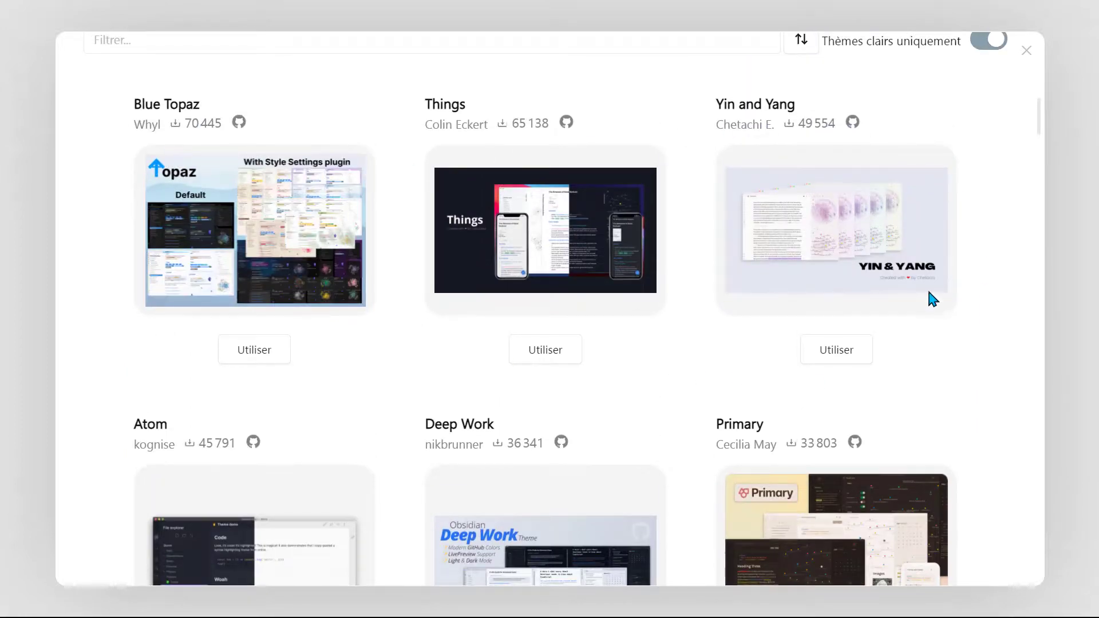
pyautogui.scroll(-7, 964, 361)
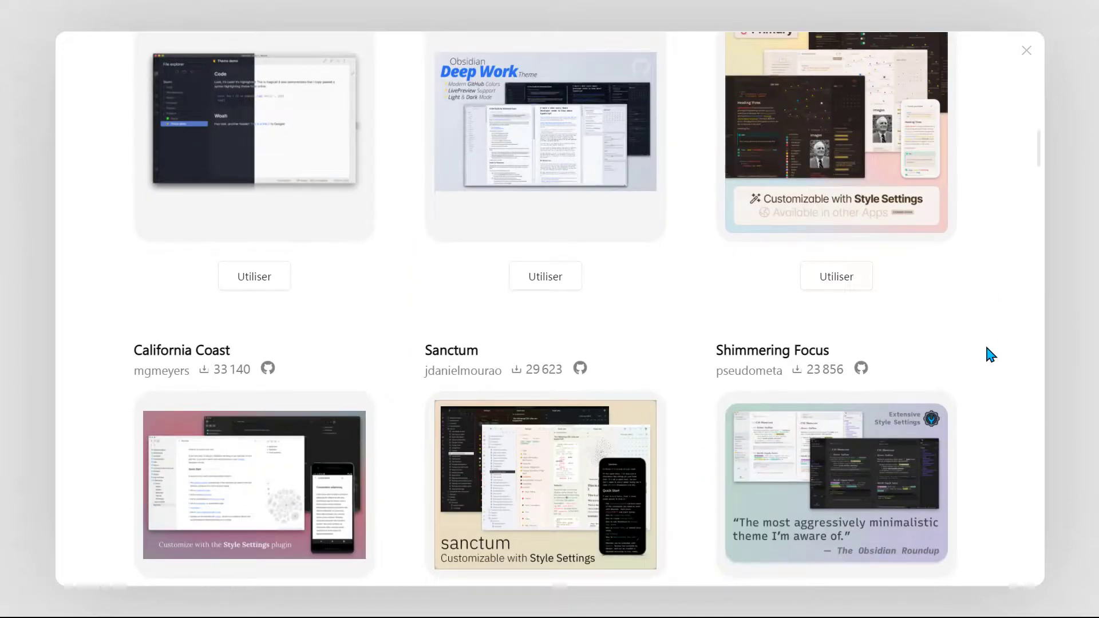
pyautogui.scroll(-2, 967, 349)
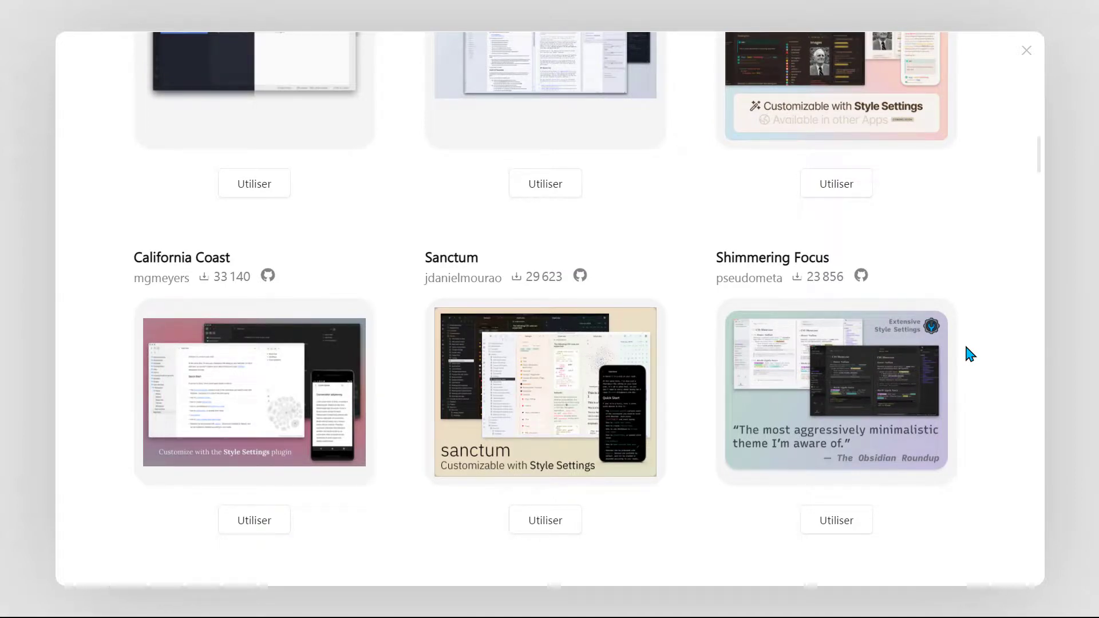
pyautogui.scroll(-3, 963, 351)
pyautogui.scroll(-3, 997, 355)
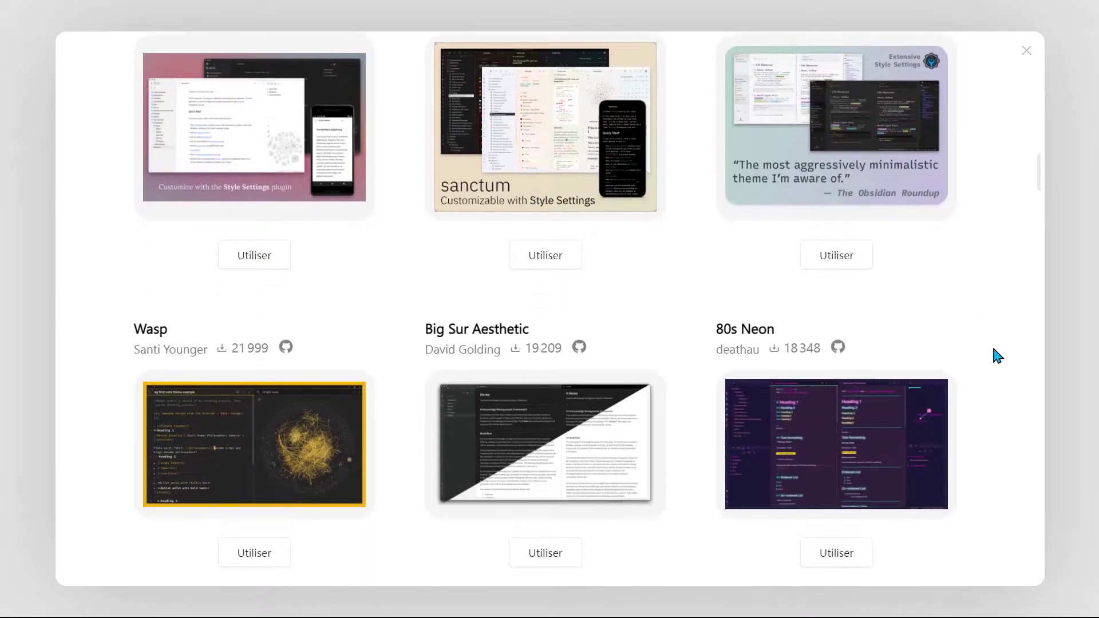
pyautogui.scroll(-5, 999, 356)
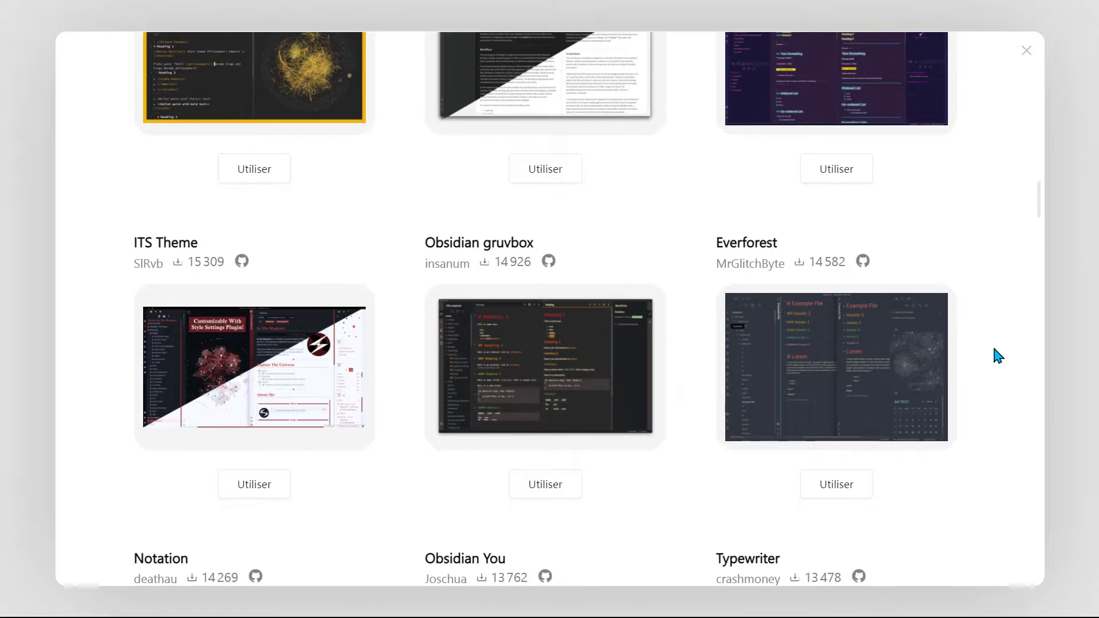
pyautogui.scroll(-3, 999, 355)
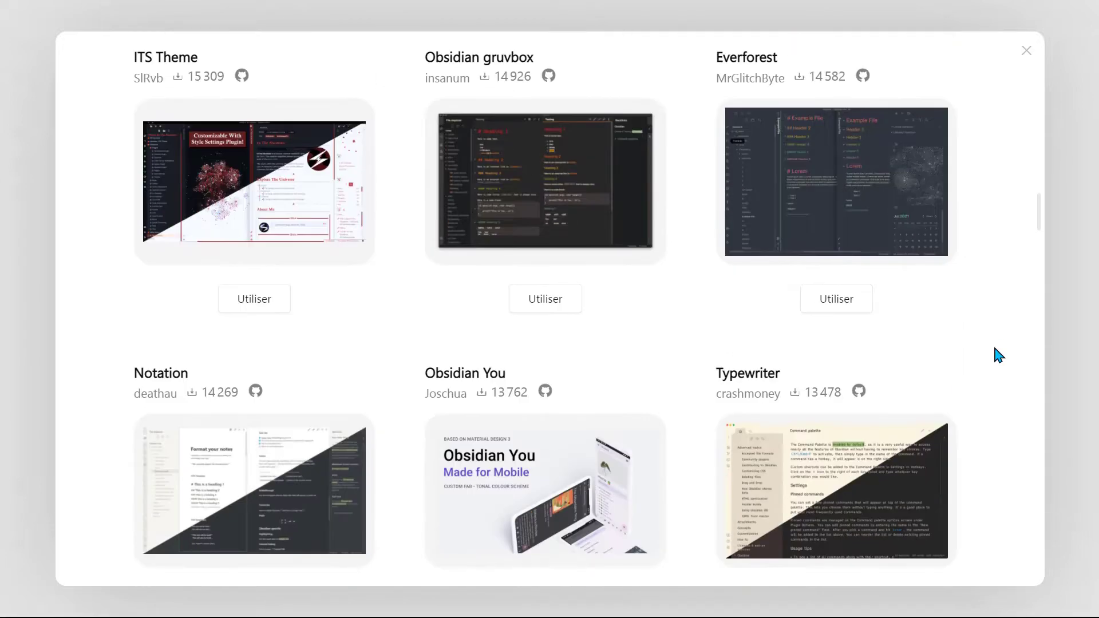
pyautogui.scroll(-6, 996, 349)
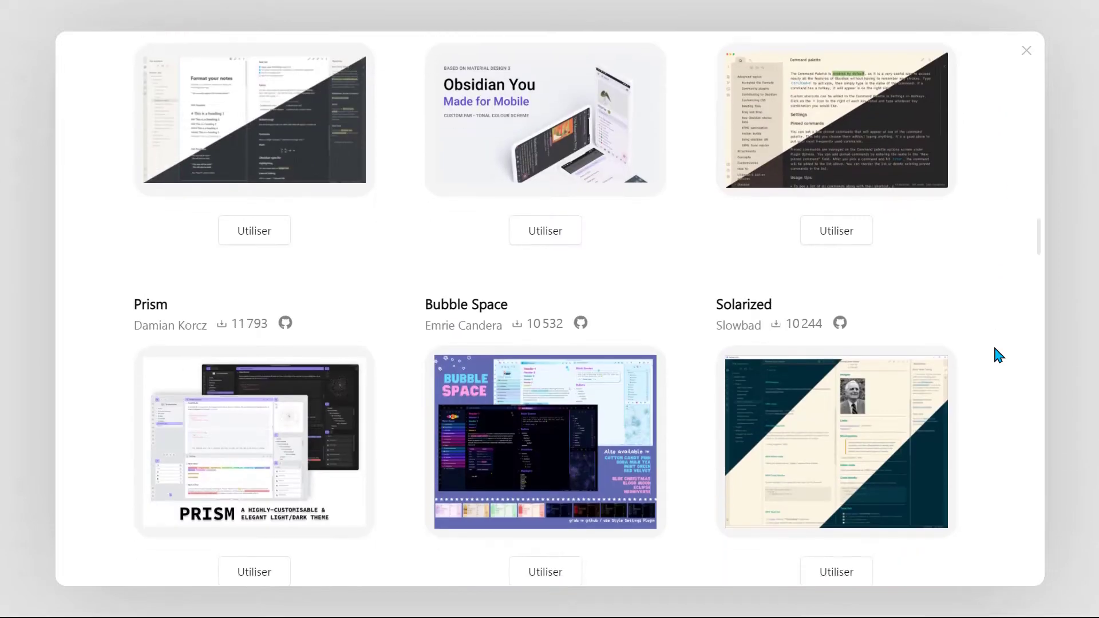
pyautogui.scroll(-6, 998, 355)
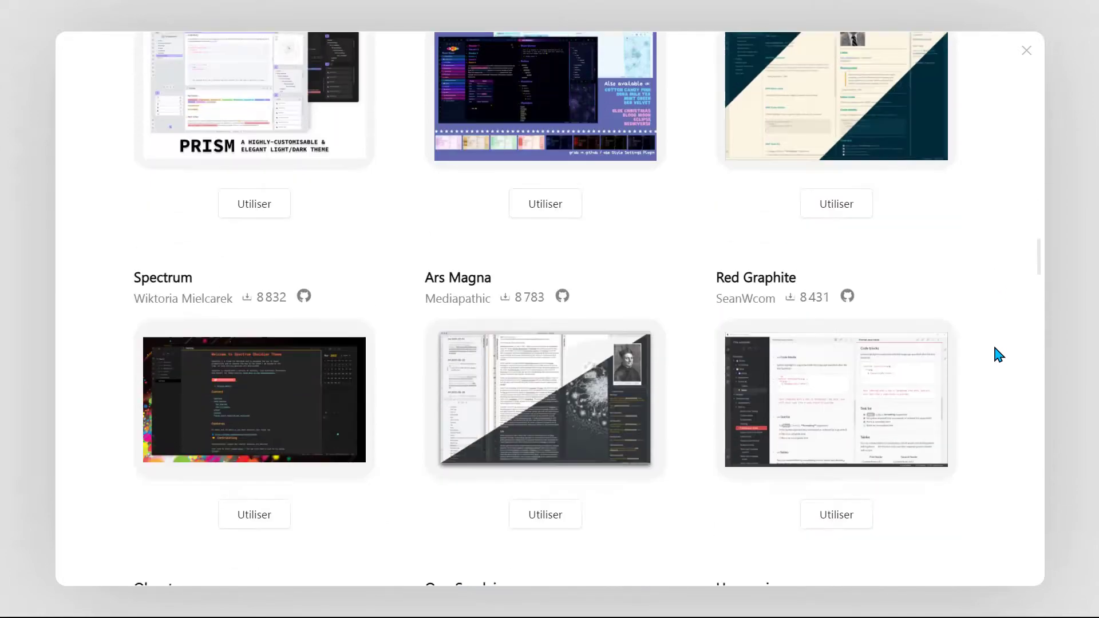
# Look through the less-downloaded community themes, from Spectrum and Ars Magna to Amethyst and Vintage Theme, and return to the graph view
pyautogui.scroll(-2, 998, 355)
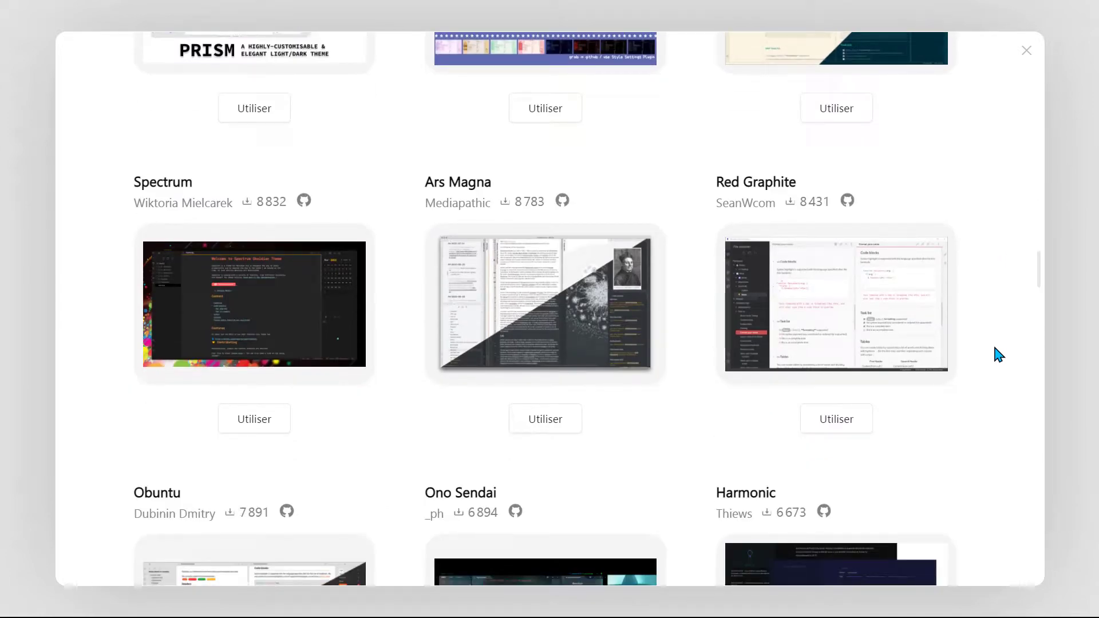
pyautogui.scroll(-6, 996, 350)
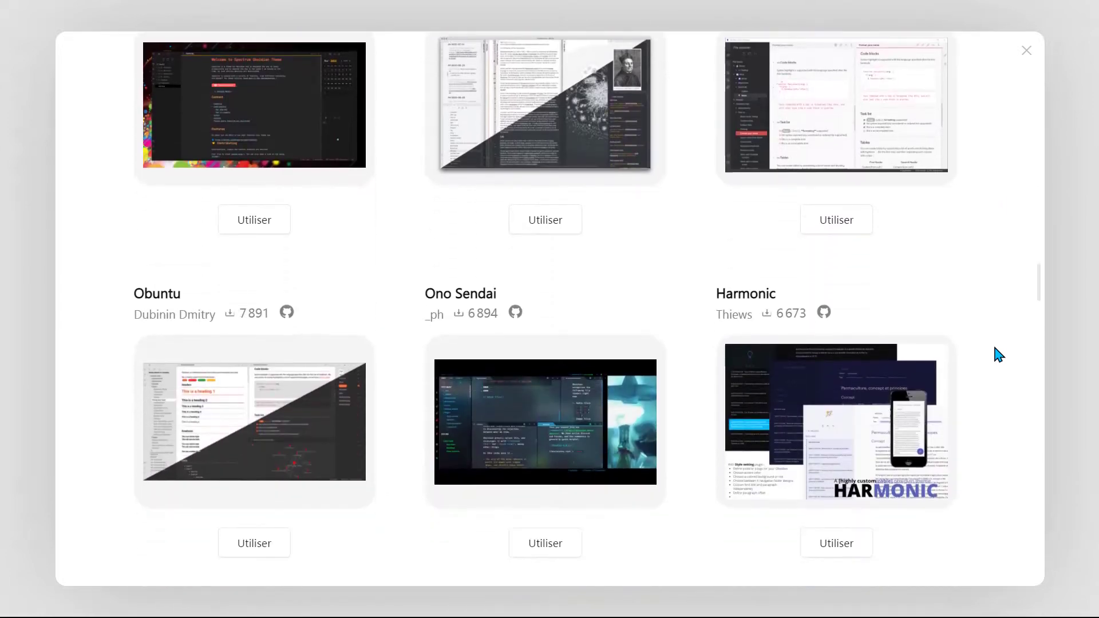
pyautogui.scroll(-10, 996, 347)
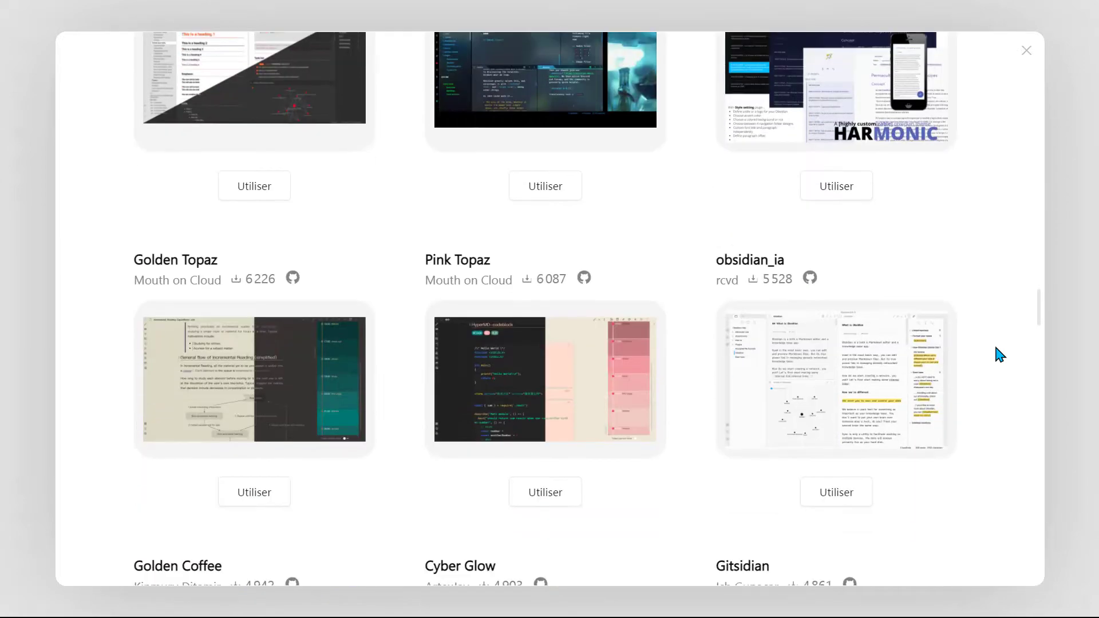
pyautogui.scroll(-3, 999, 354)
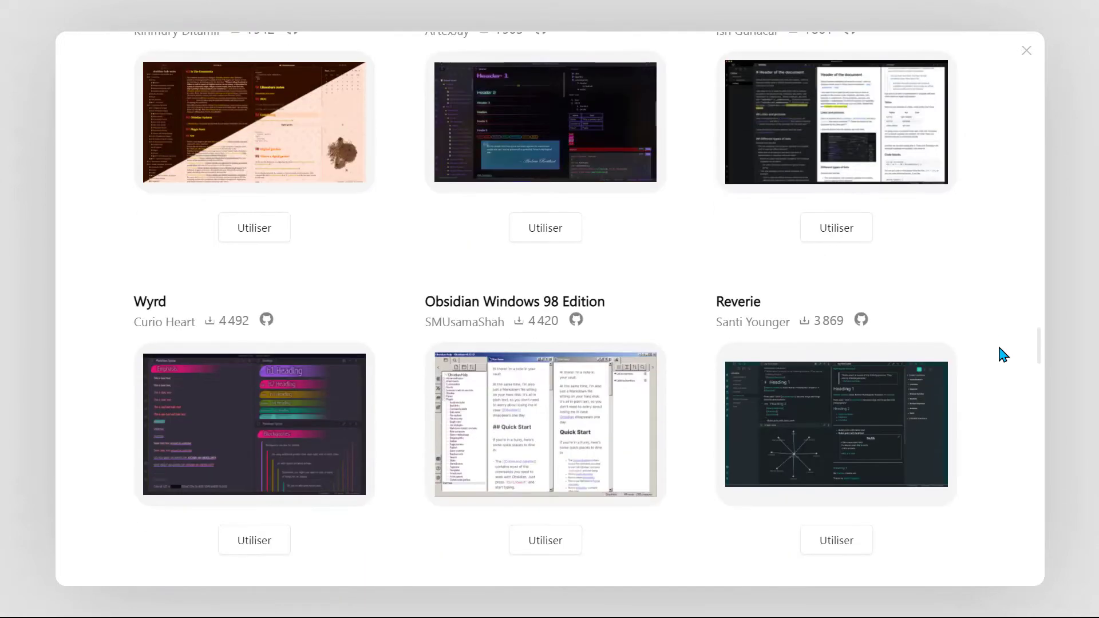
pyautogui.scroll(-6, 1005, 346)
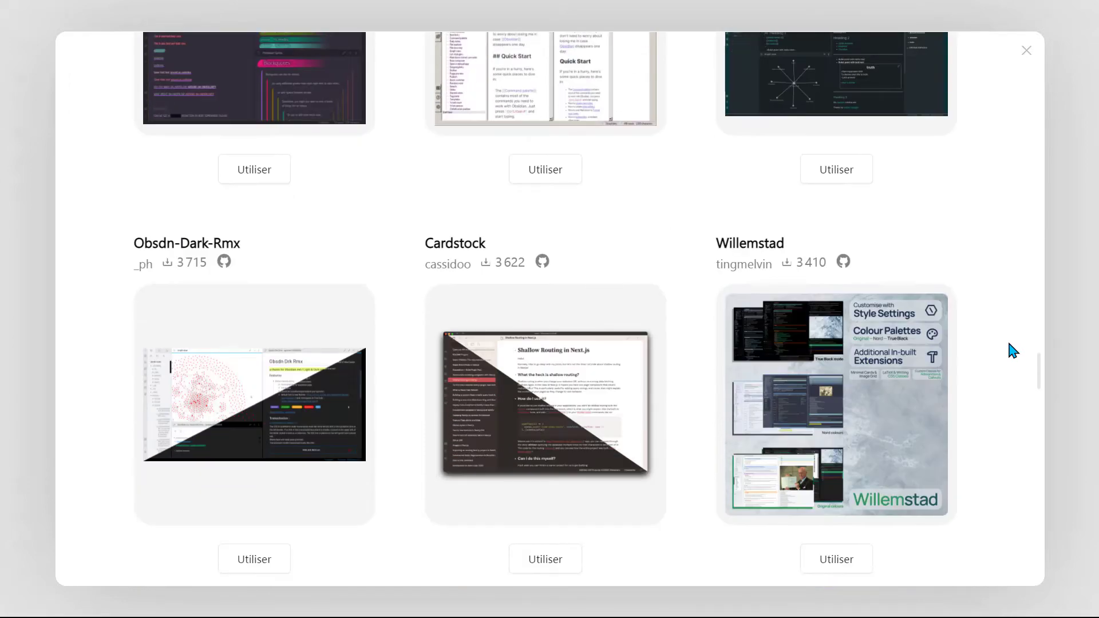
pyautogui.scroll(-5, 1007, 342)
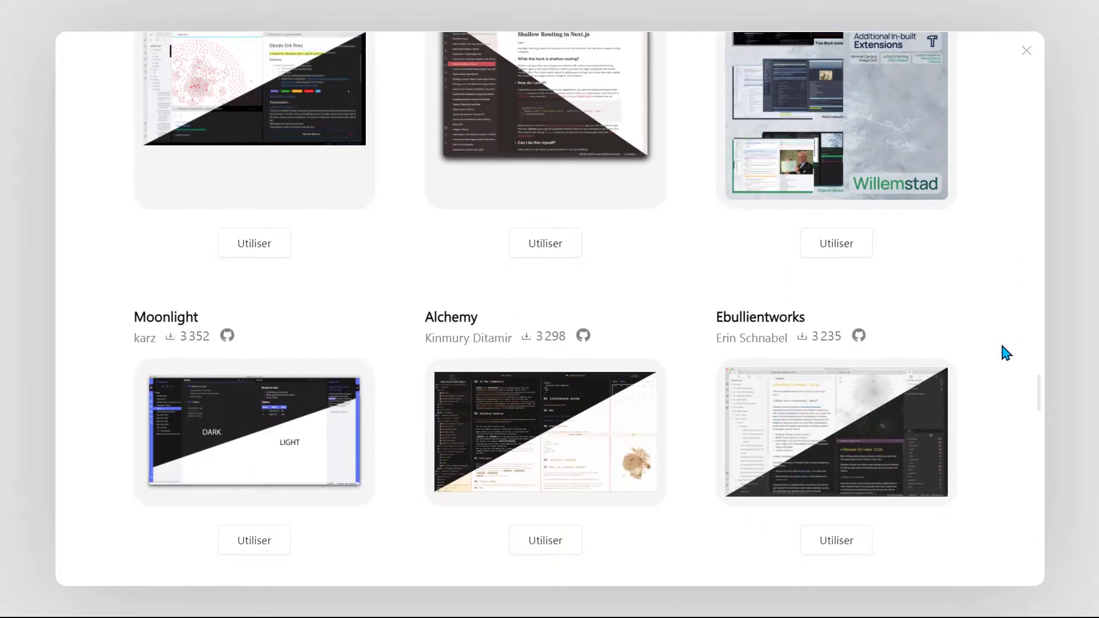
pyautogui.scroll(-2, 1006, 353)
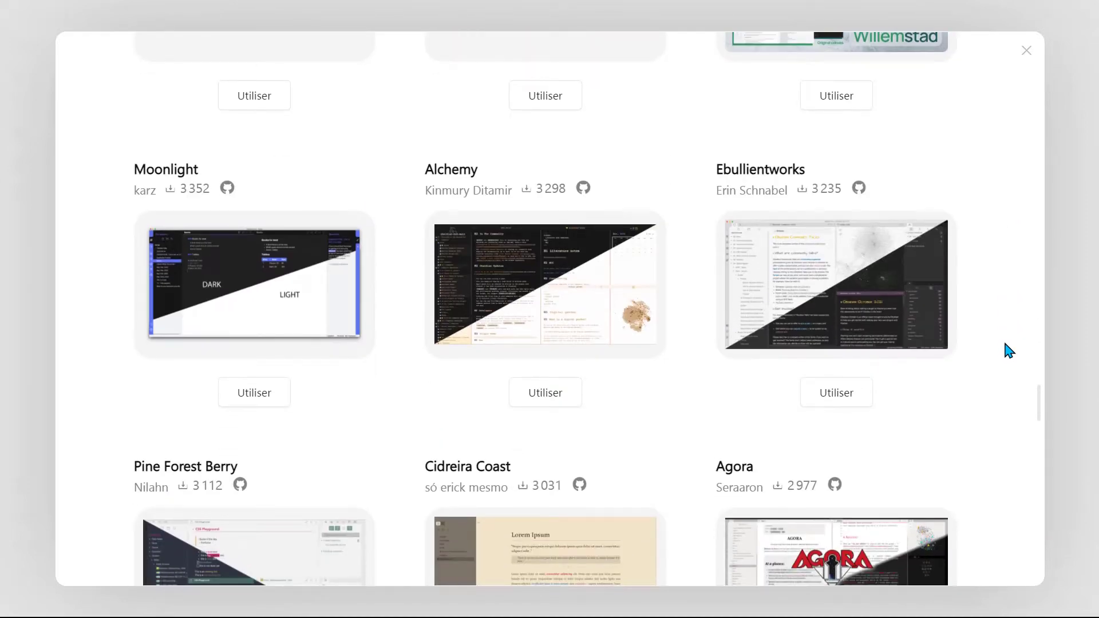
pyautogui.scroll(-3, 1009, 350)
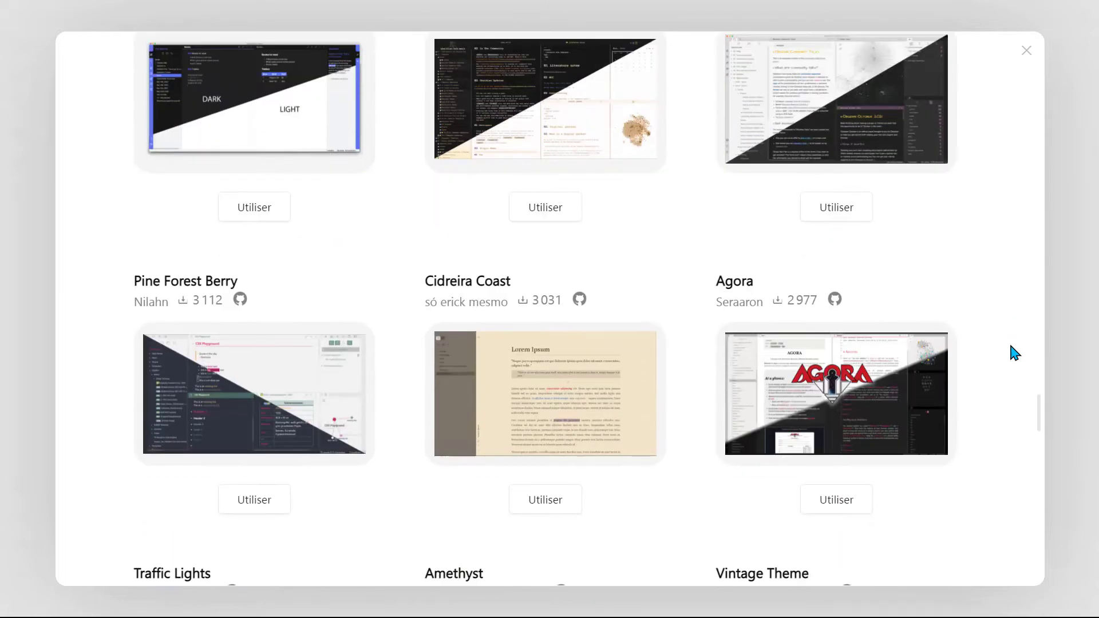
pyautogui.scroll(-2, 1014, 352)
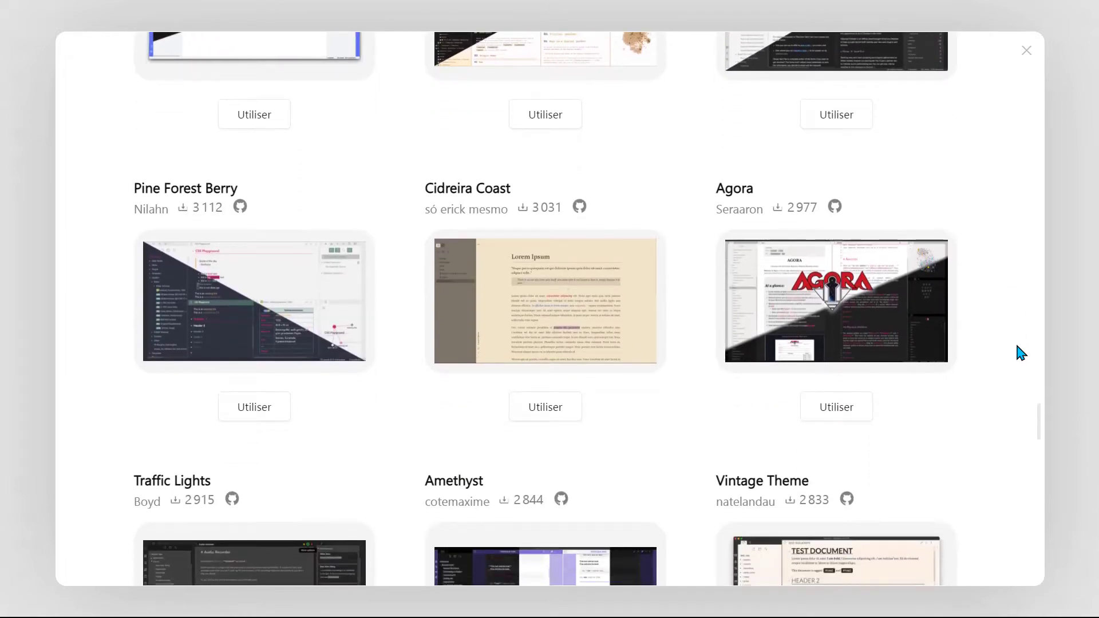
pyautogui.scroll(-5, 1021, 351)
pyautogui.press('Escape')
pyautogui.press('Escape')
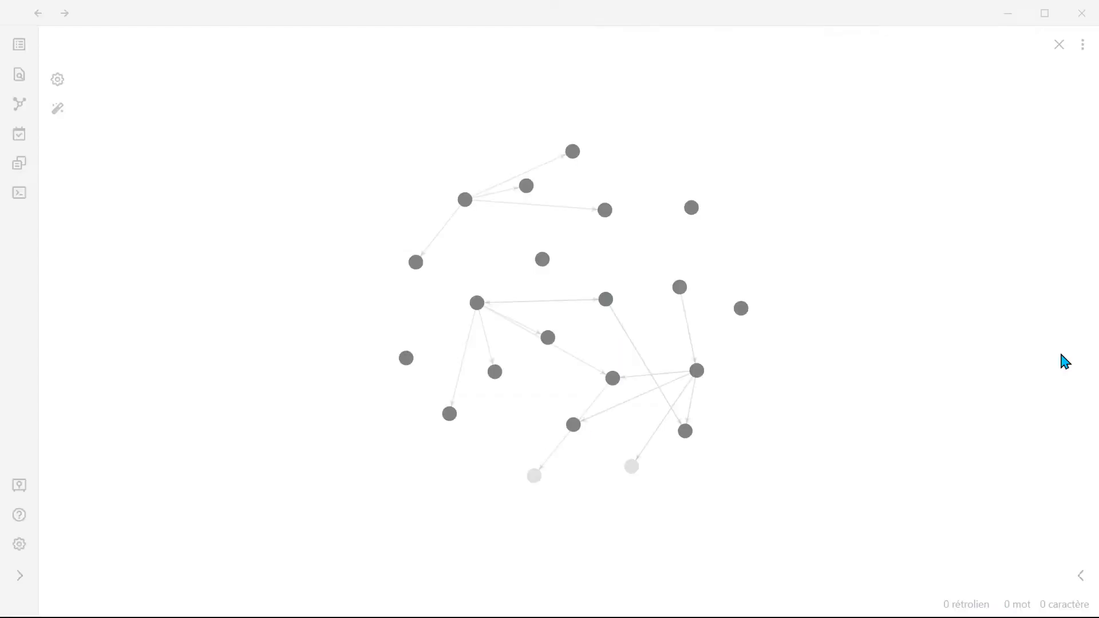